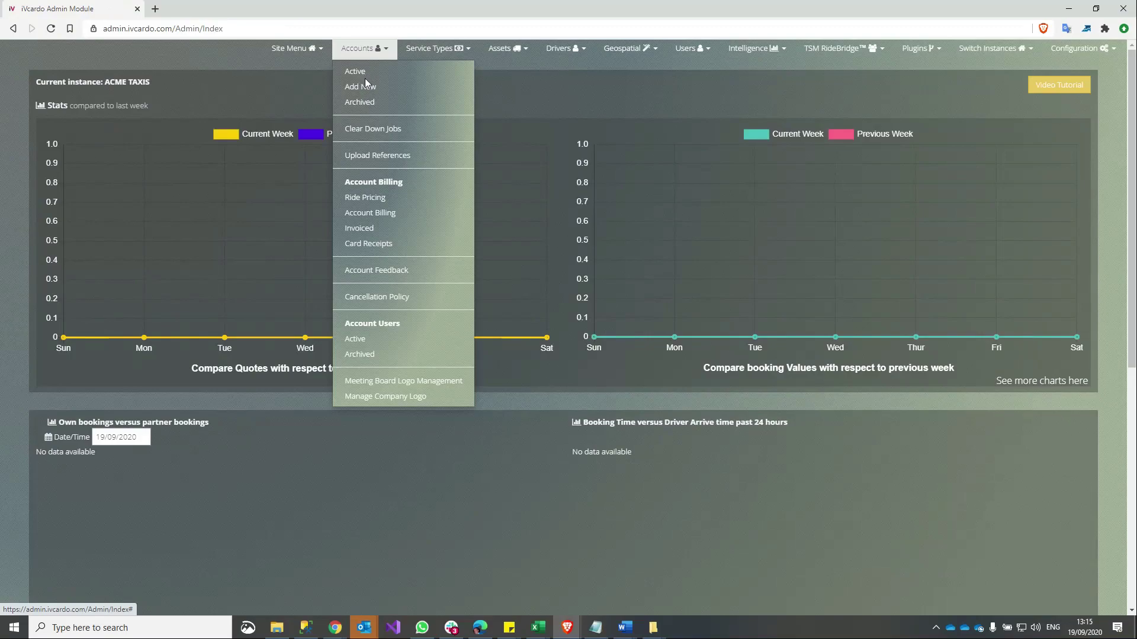
Open the list of active accounts and examine the ACME TAXIS and Website Plugin entries.
left_click(368, 85)
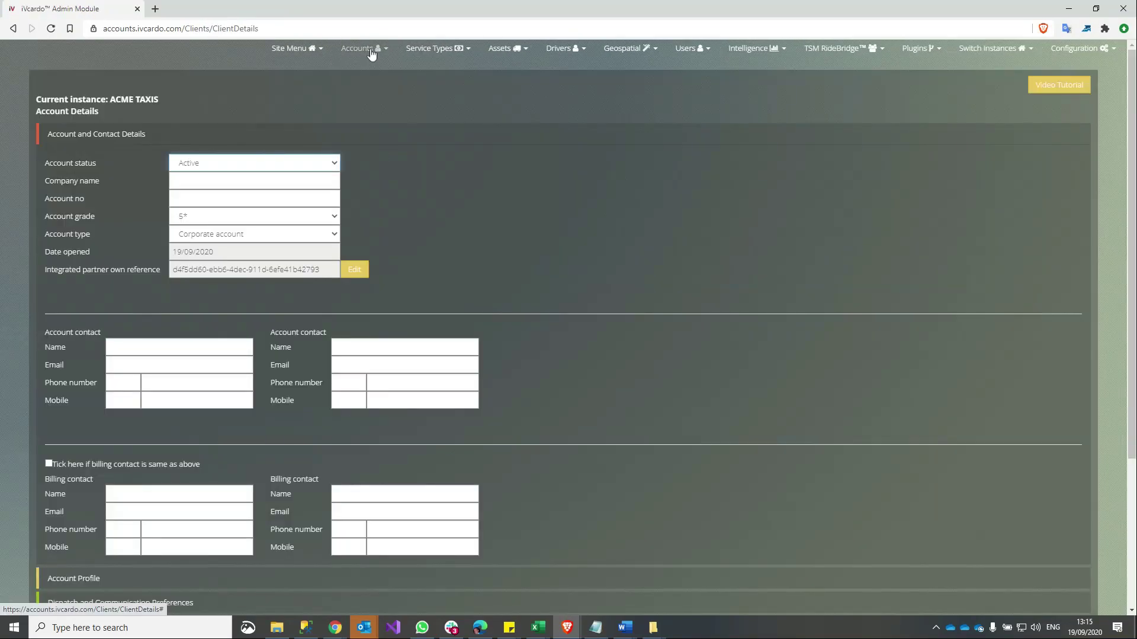
left_click(372, 52)
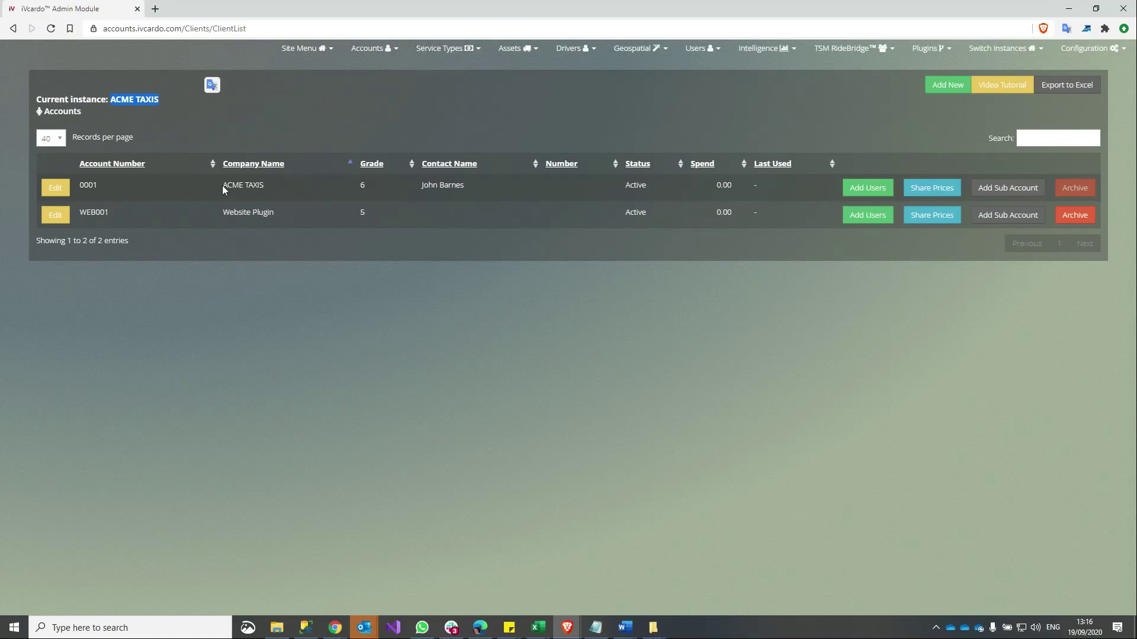
left_click_drag(225, 184, 264, 185)
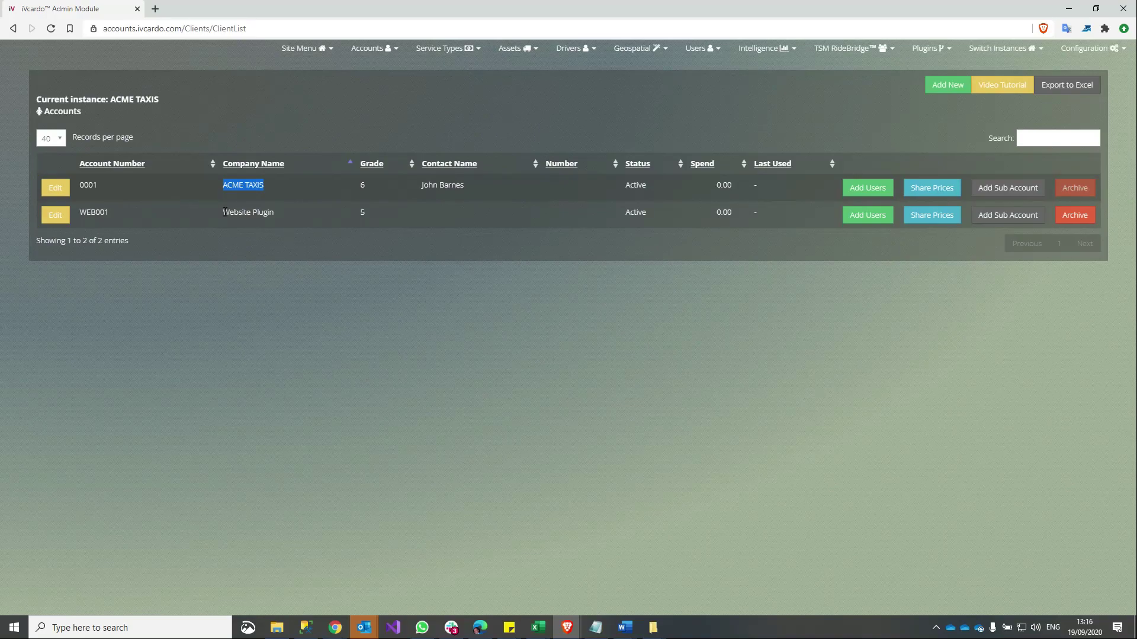
triple_click(292, 213)
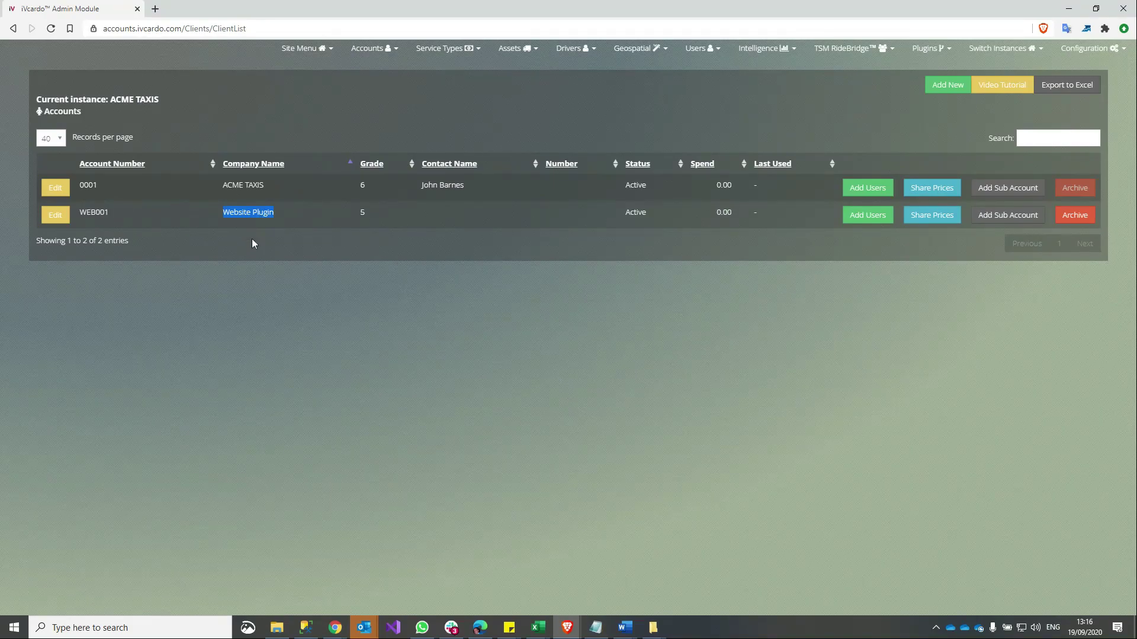
Start a new account with the company name Bank of Ireland and enter its account number.
left_click(946, 84)
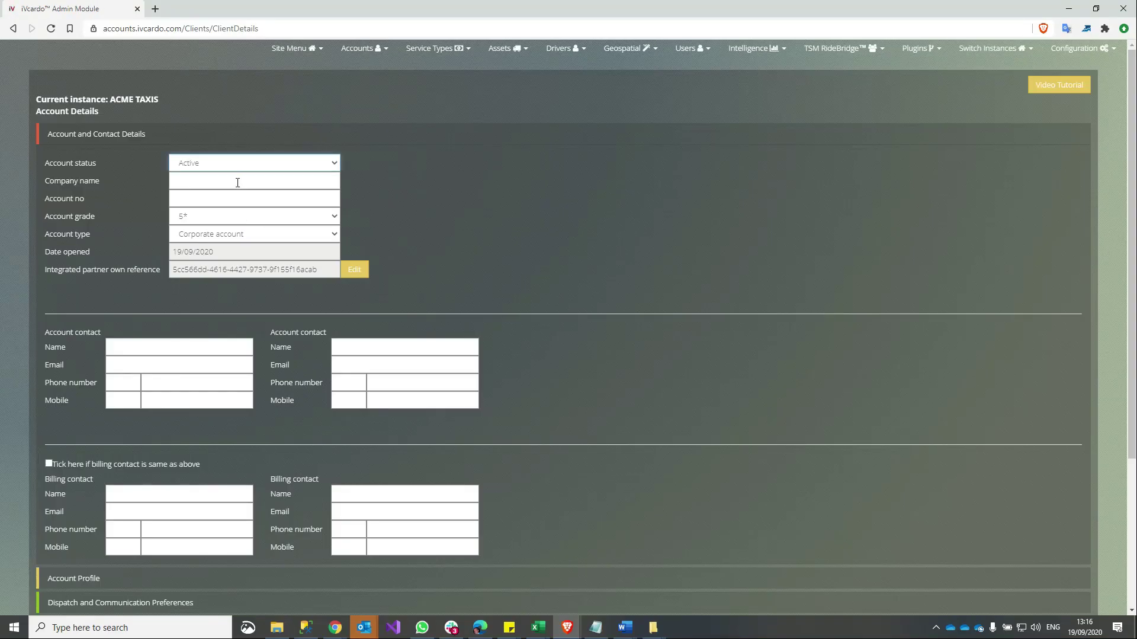
left_click(260, 186)
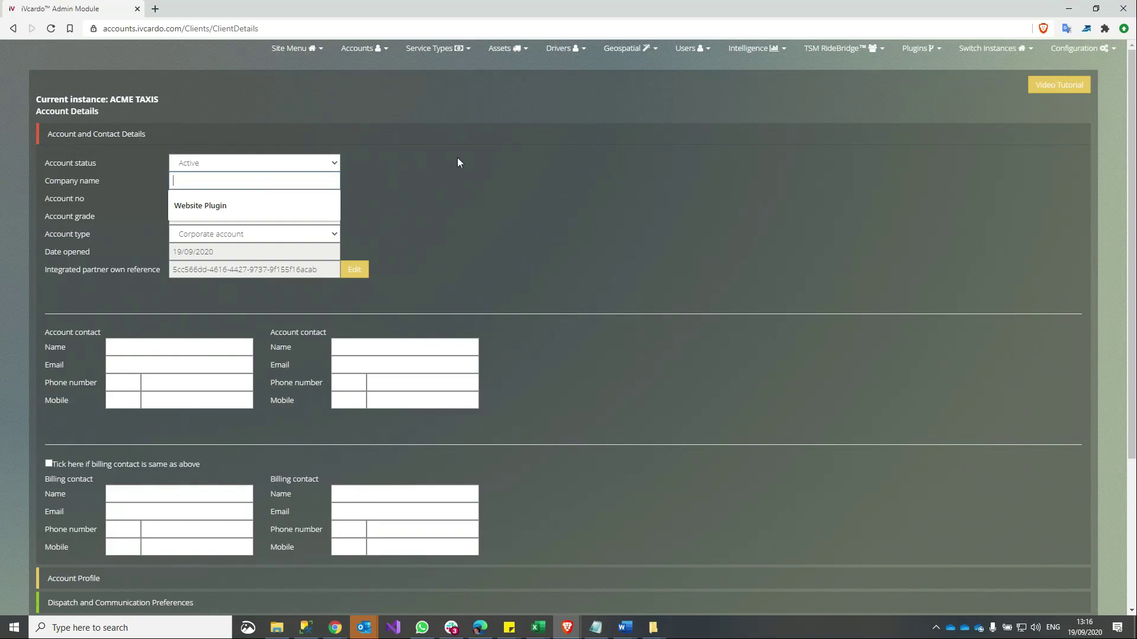
key("Down")
key("Up")
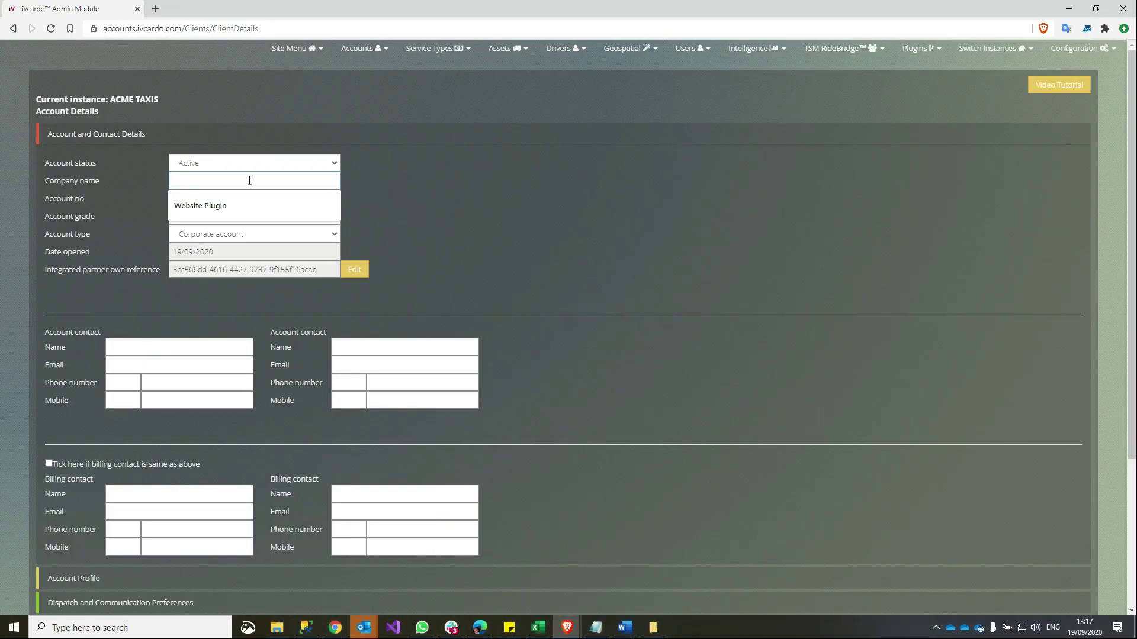
type("Bank of Ireland")
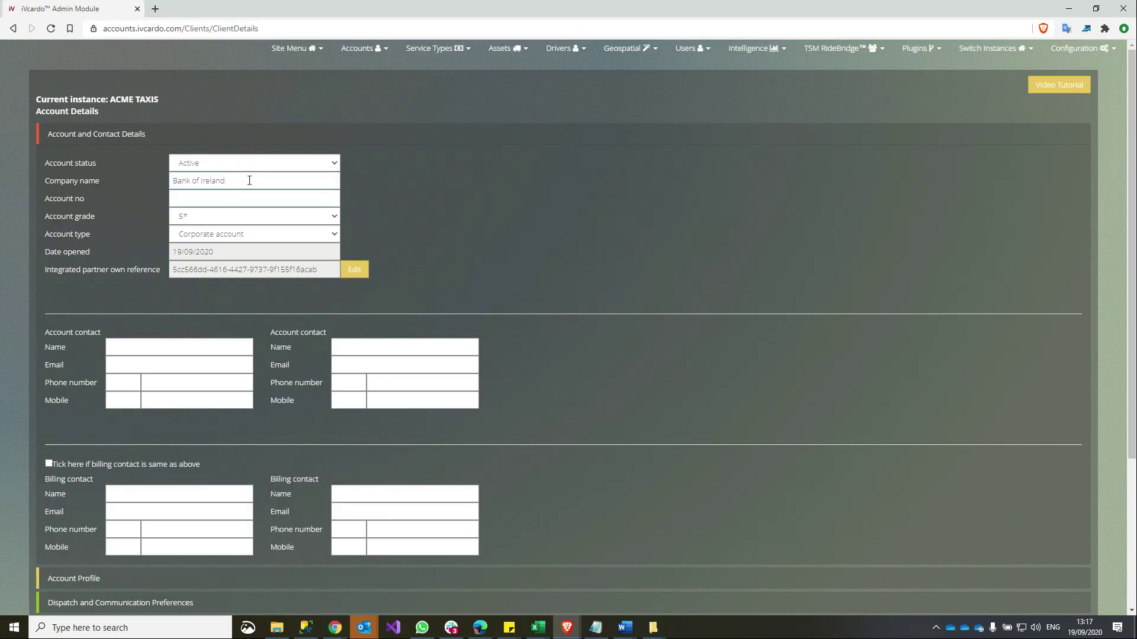
type("BANK001")
Set the new account's grade to 7*.
left_click(228, 220)
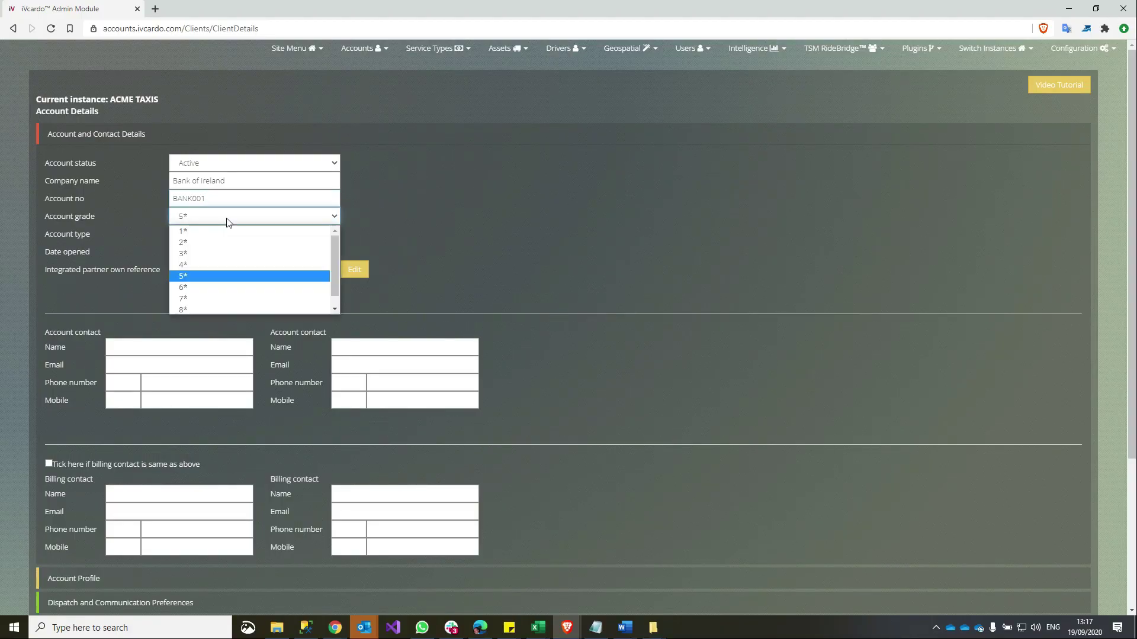
left_click(229, 221)
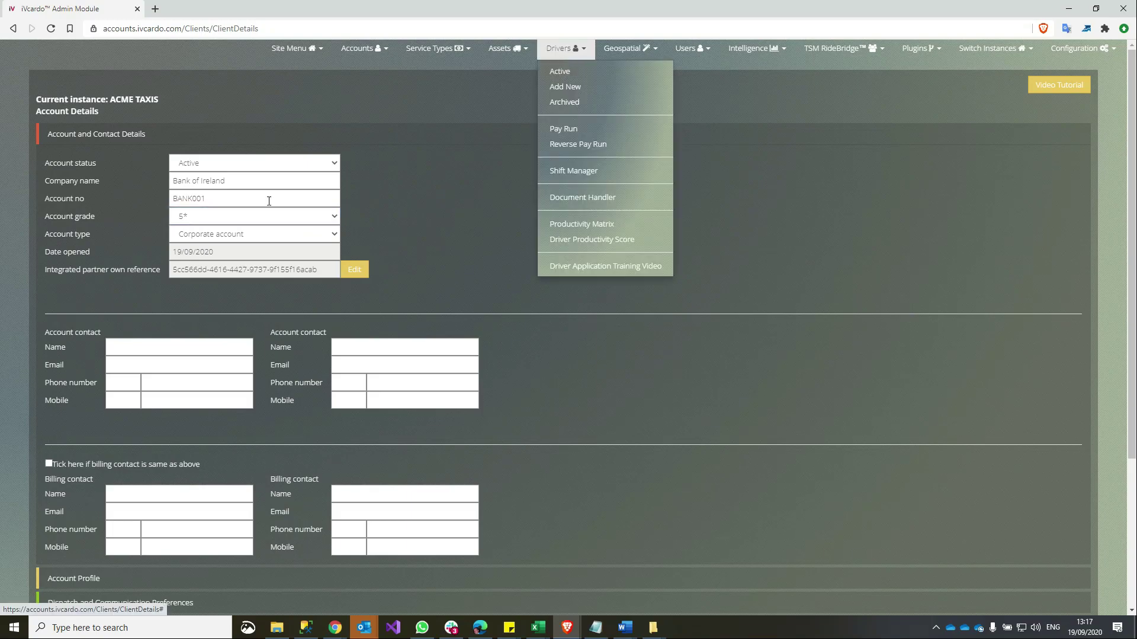
left_click(257, 215)
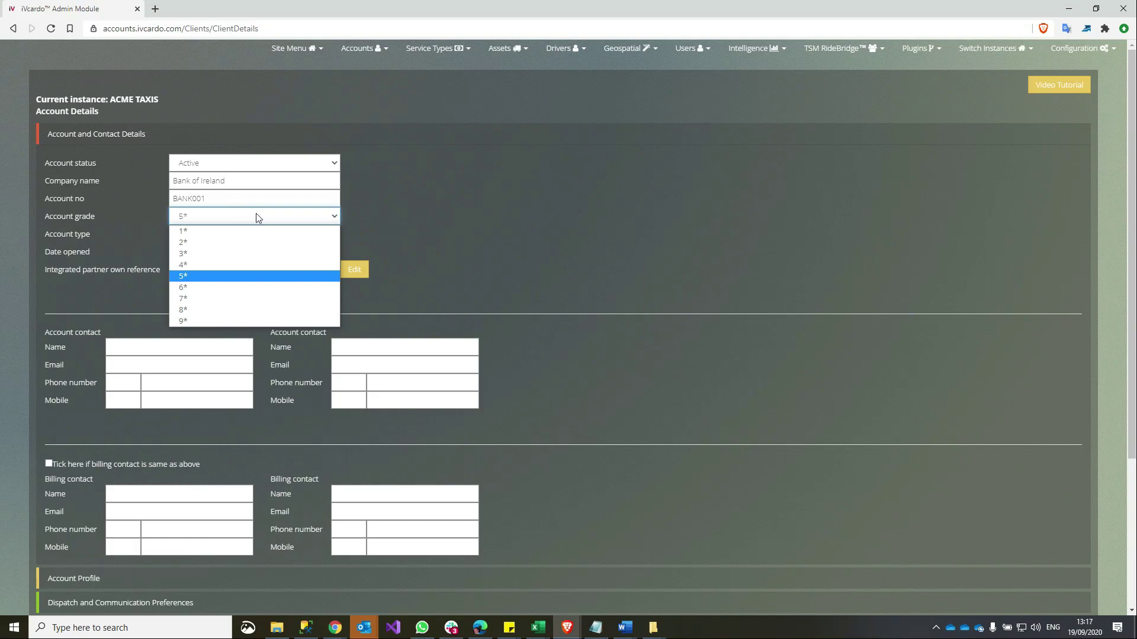
left_click(230, 219)
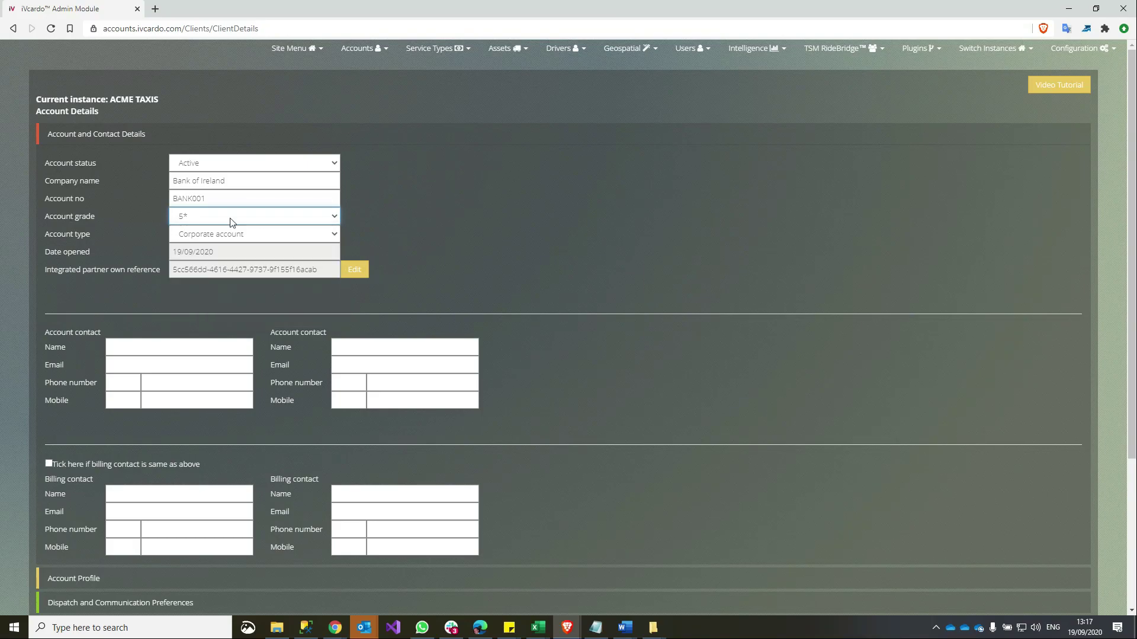
left_click(232, 220)
left_click(233, 220)
left_click(235, 222)
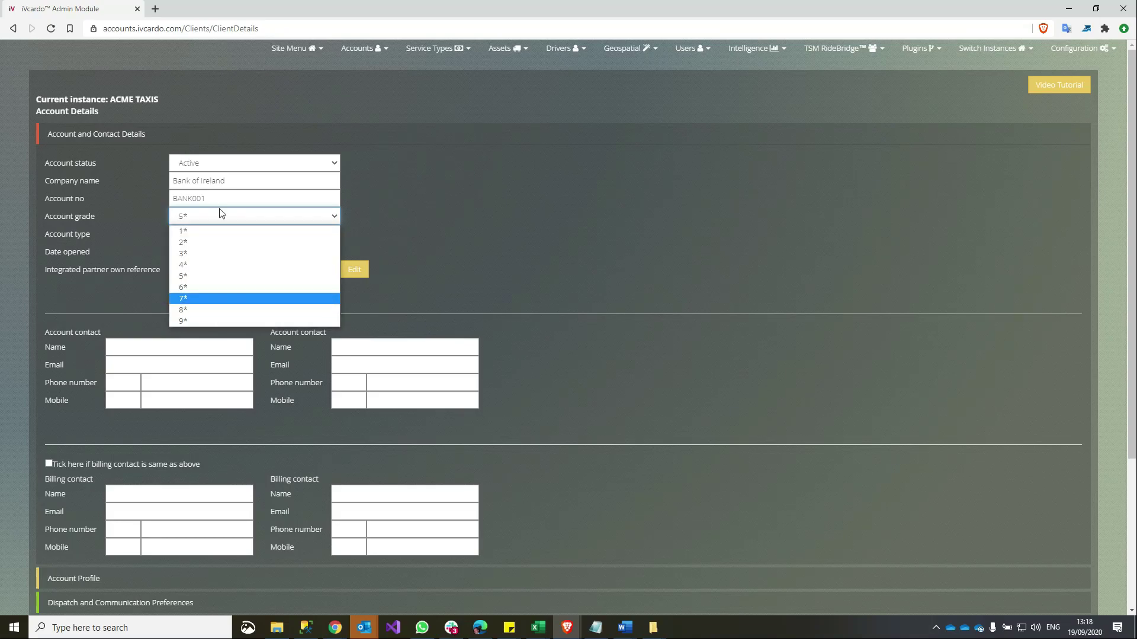
key("Return")
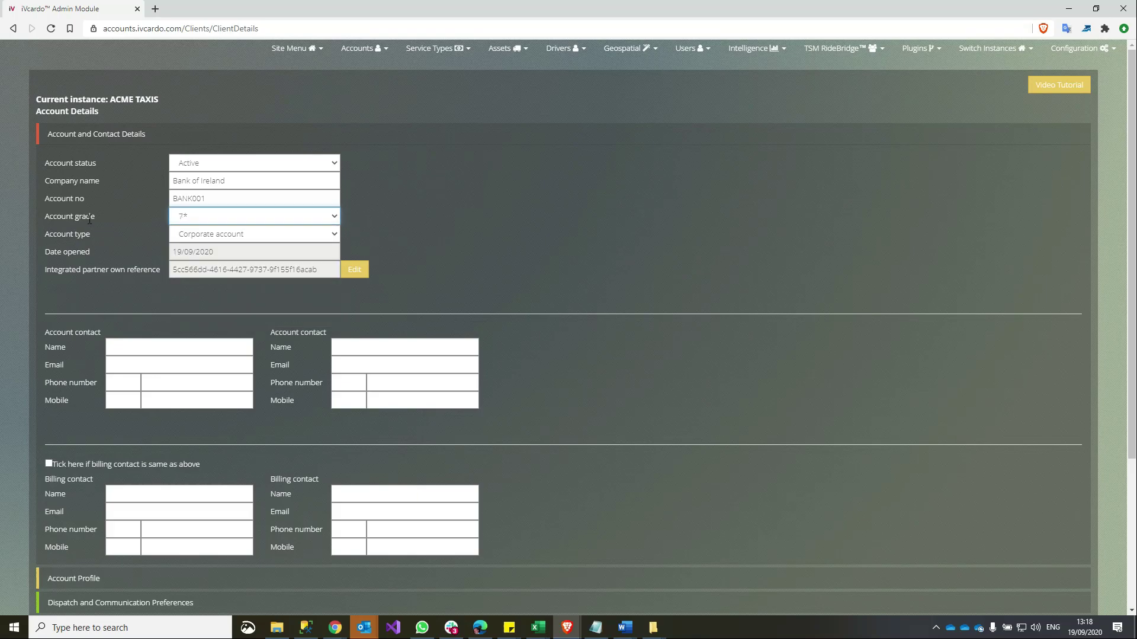
double_click(89, 218)
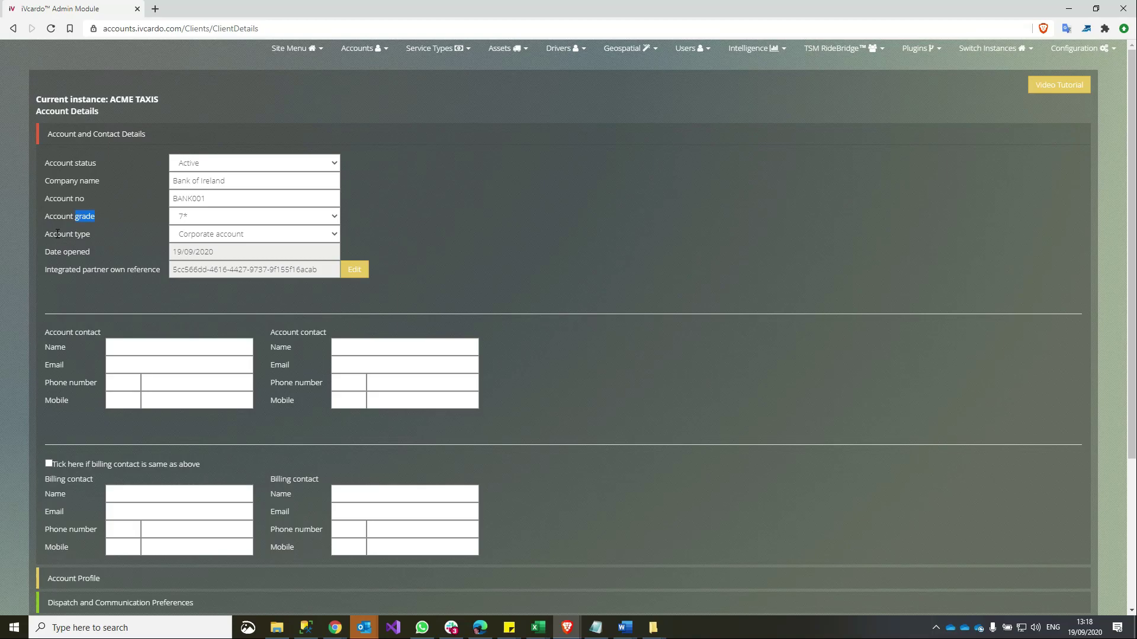
Review the account type options, keeping Corporate account, and examine the opening date and integrated partner own reference fields.
left_click(191, 237)
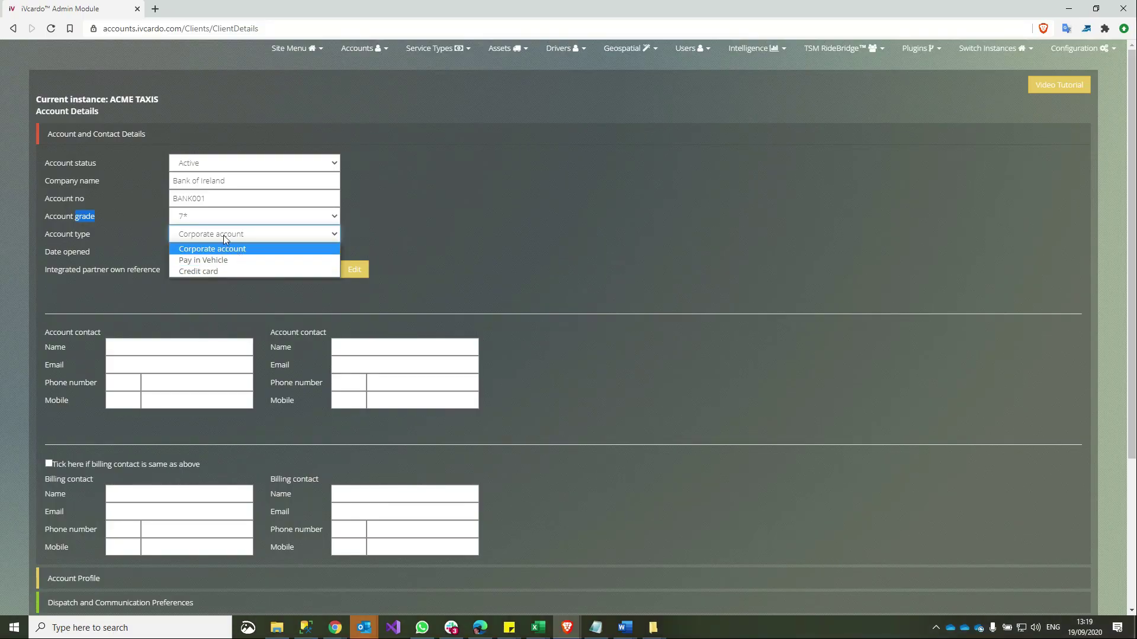
left_click(248, 235)
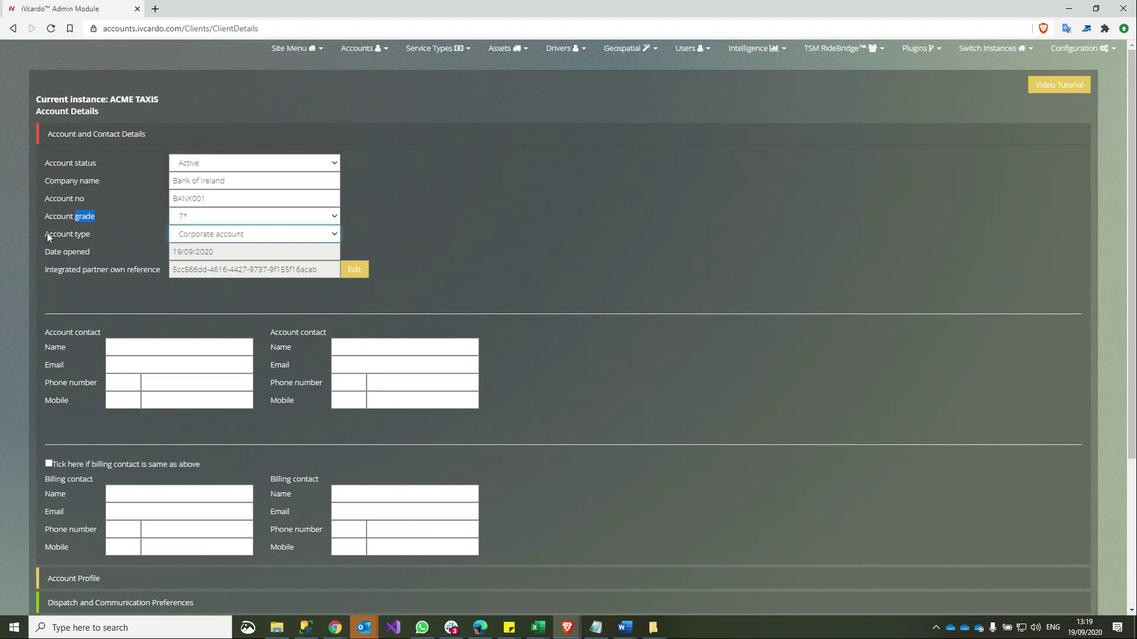
left_click(287, 255)
left_click(77, 249)
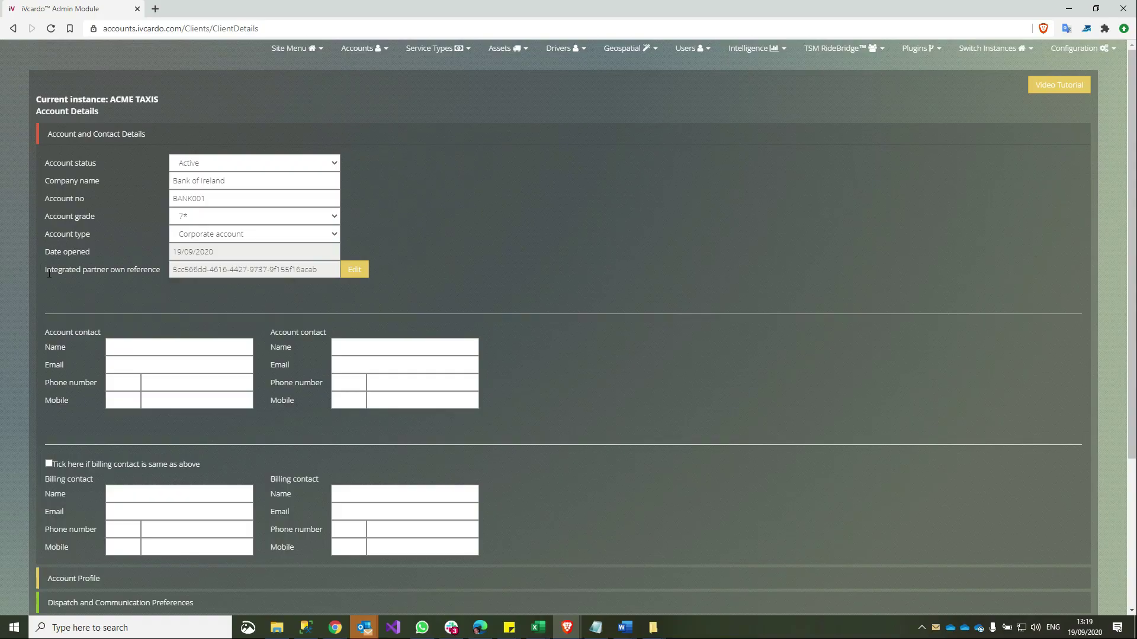
triple_click(159, 270)
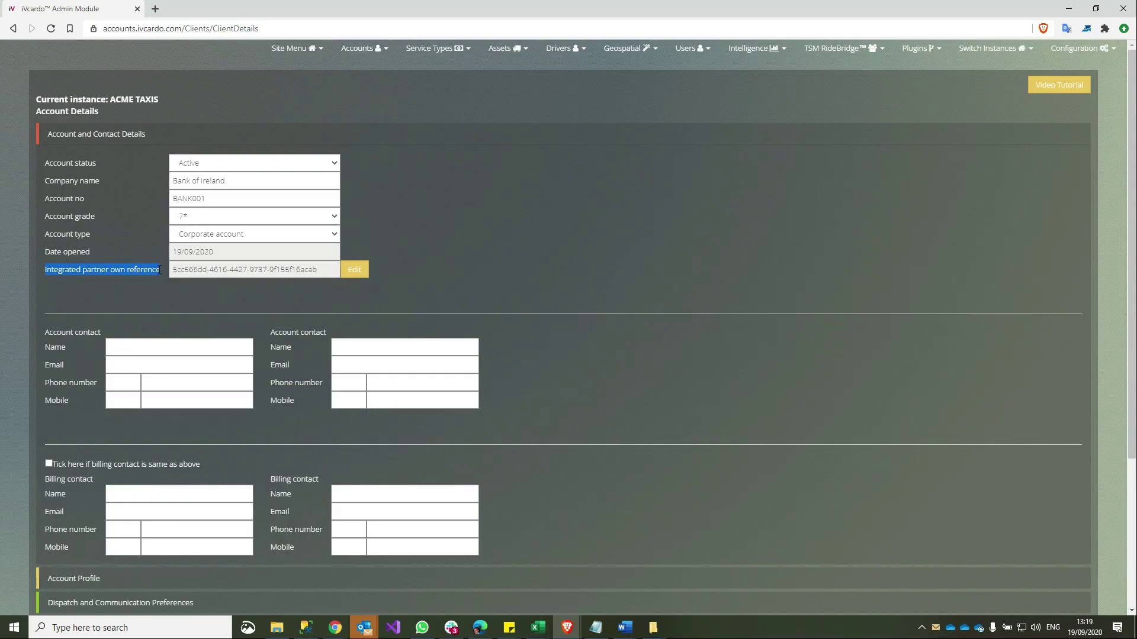
left_click(848, 52)
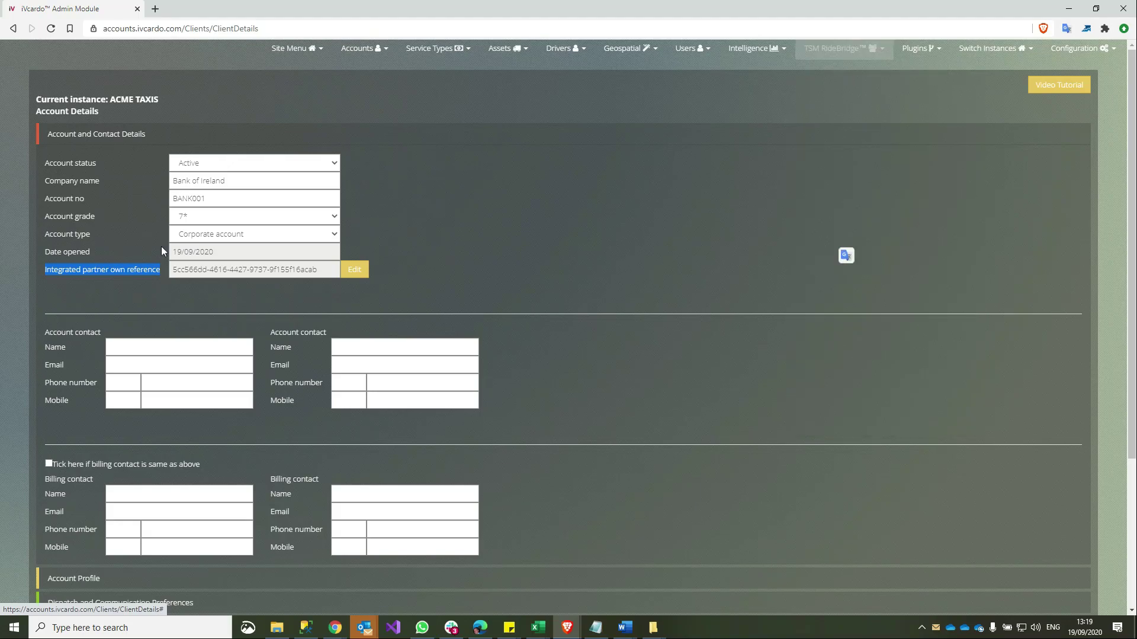
left_click(91, 253)
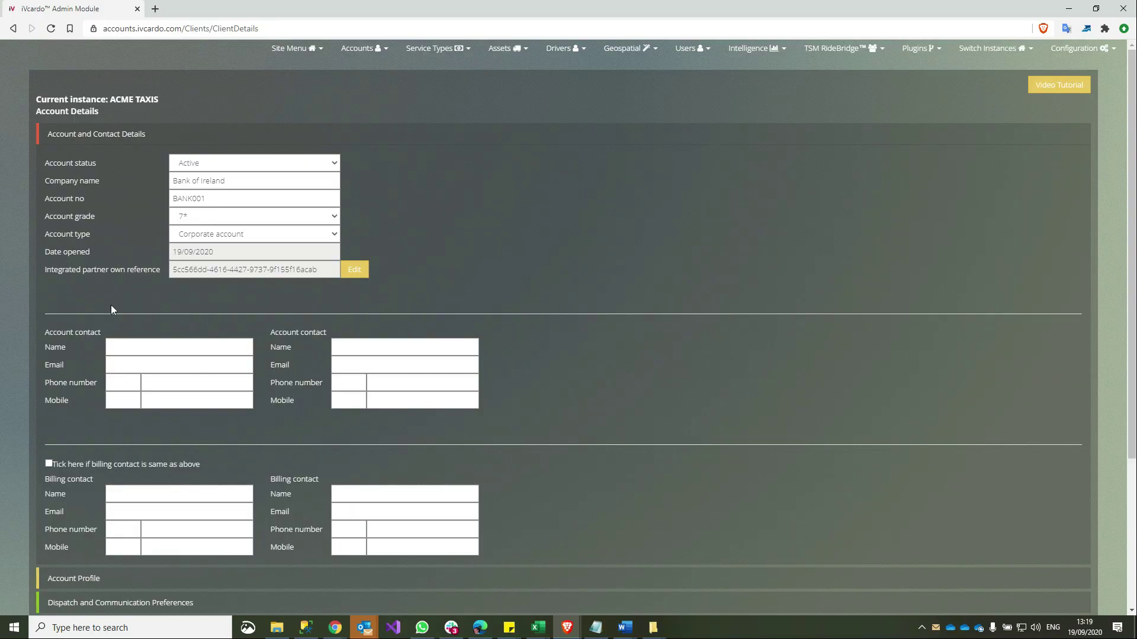
Fill in the first account contact's name, email, phone and mobile numbers, and use the same details for the billing contact.
left_click(198, 344)
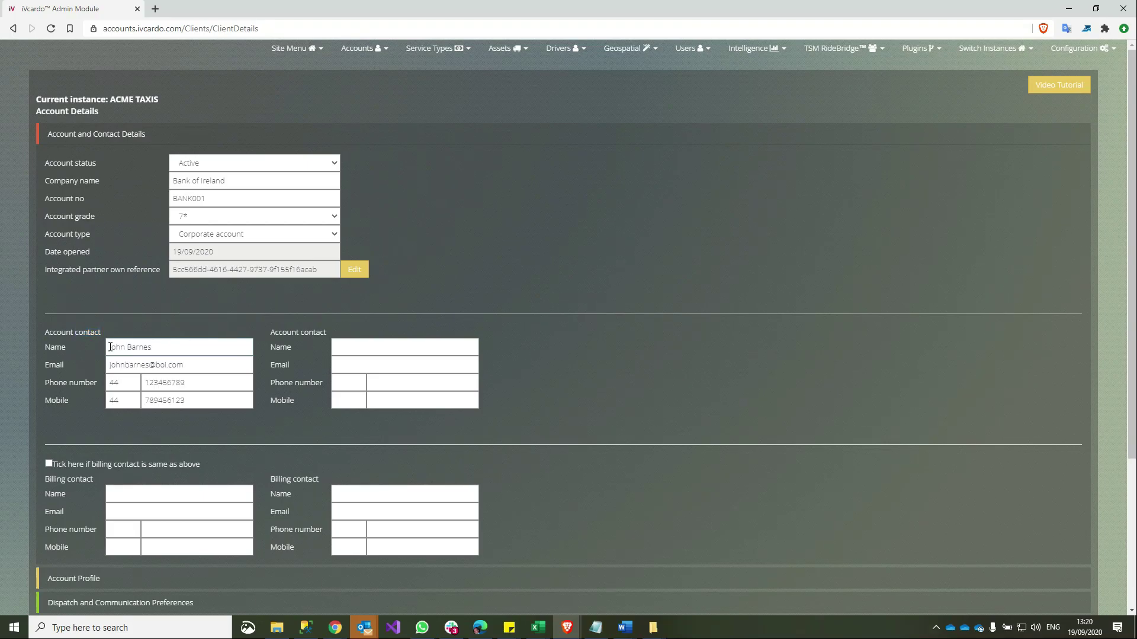
left_click_drag(189, 348, 107, 349)
left_click_drag(237, 359, 107, 360)
scroll(52, 288, "down", 3)
left_click(49, 286)
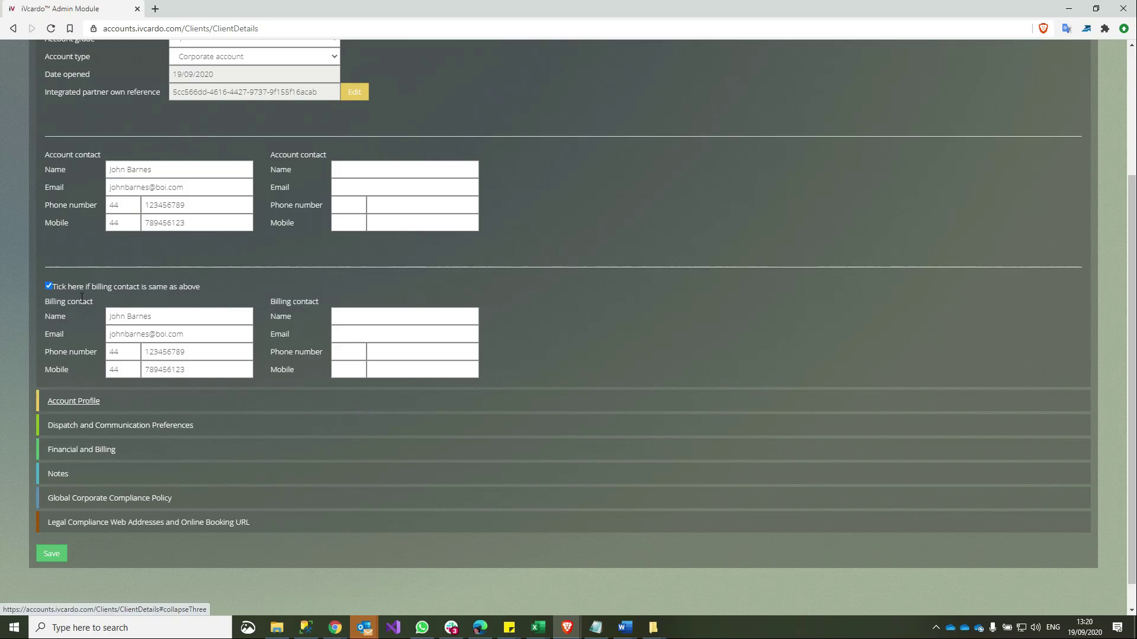
In the account profile, set the Courier vehicle group to No, leaving the other vehicle groups allowed.
left_click(71, 402)
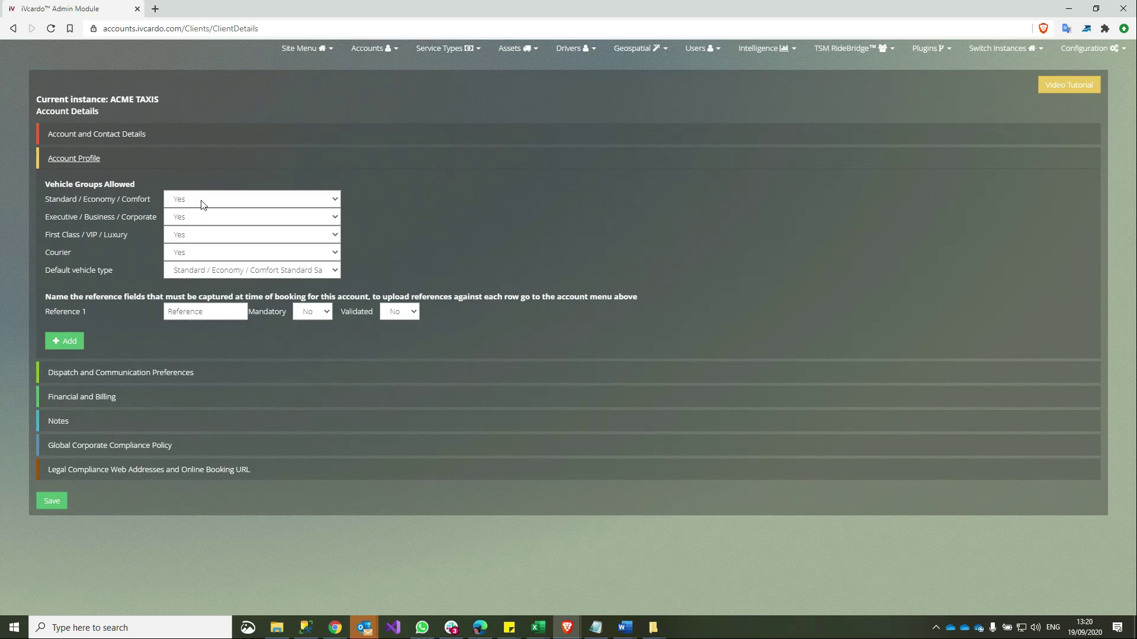
left_click(179, 255)
left_click(184, 274)
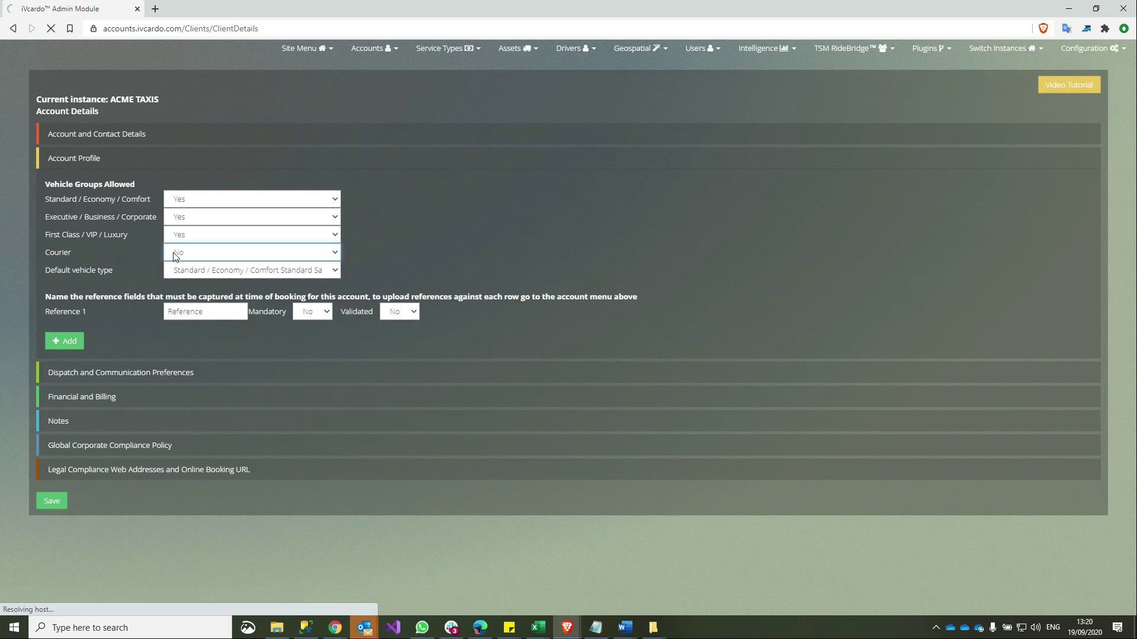
left_click(87, 226)
double_click(87, 227)
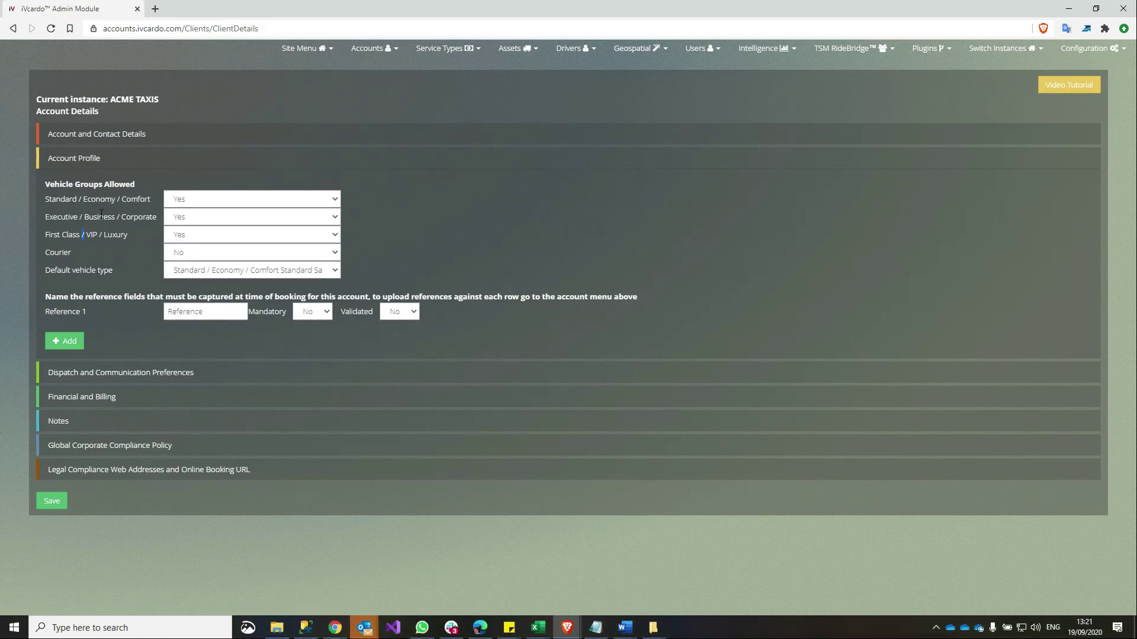
triple_click(101, 214)
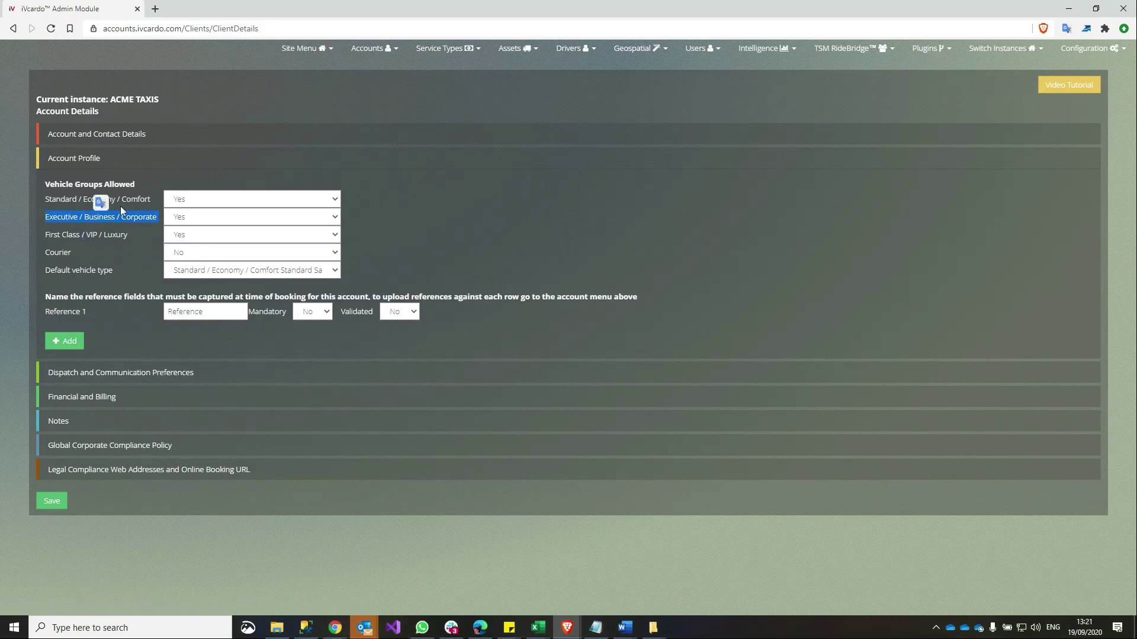
left_click(196, 204)
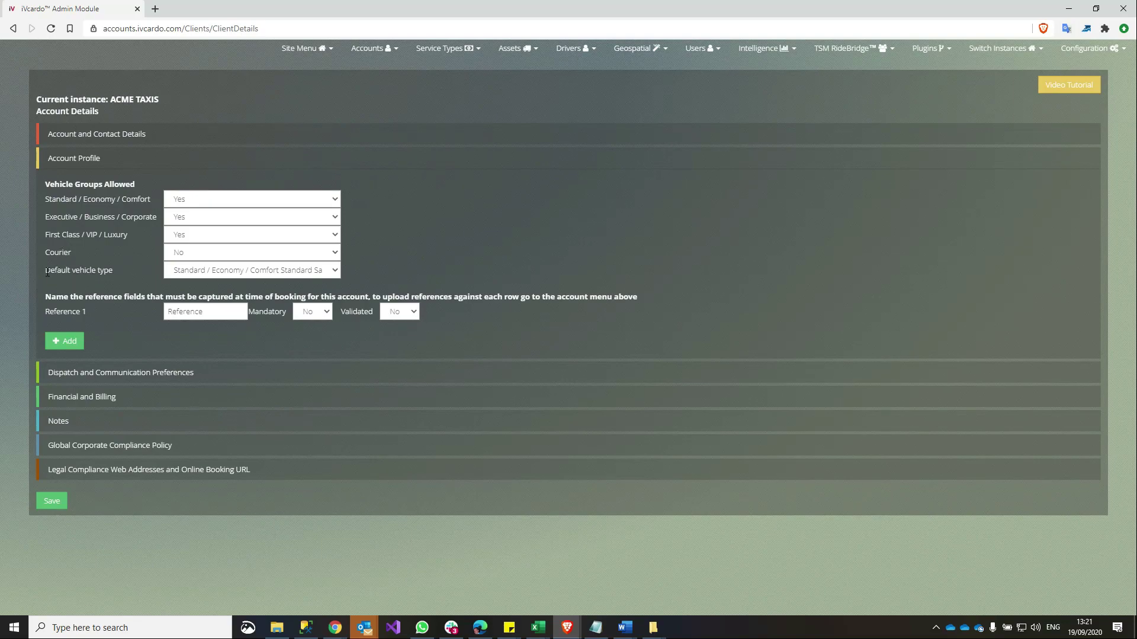
Choose Standard / Economy / Comfort Standard Saloon as the account's default vehicle type.
left_click_drag(99, 271, 113, 272)
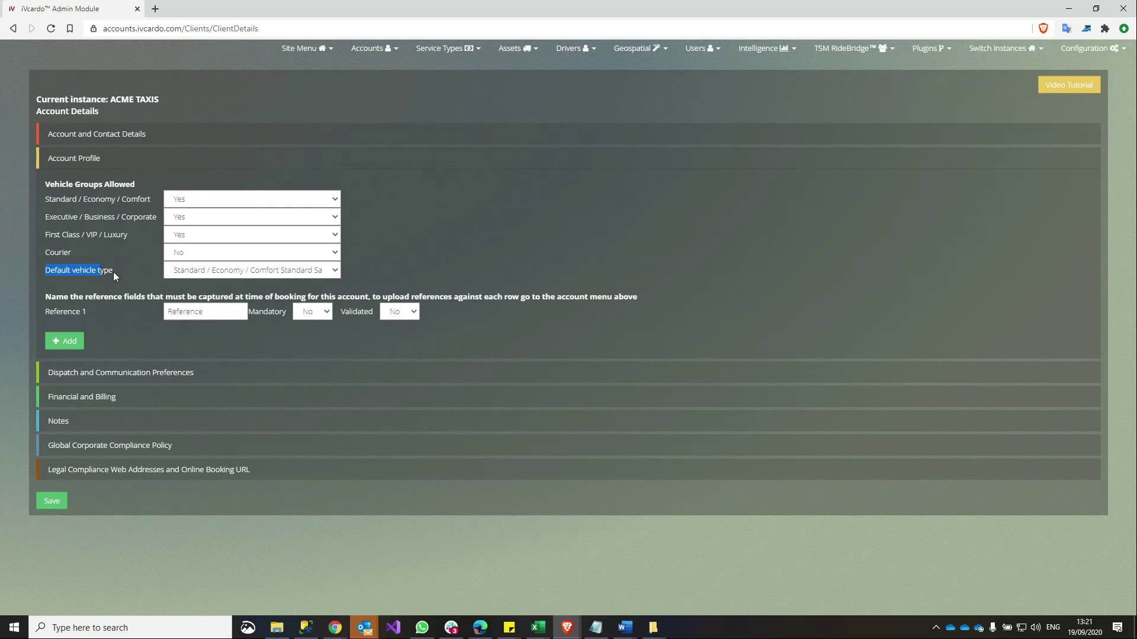
left_click(205, 273)
left_click(204, 271)
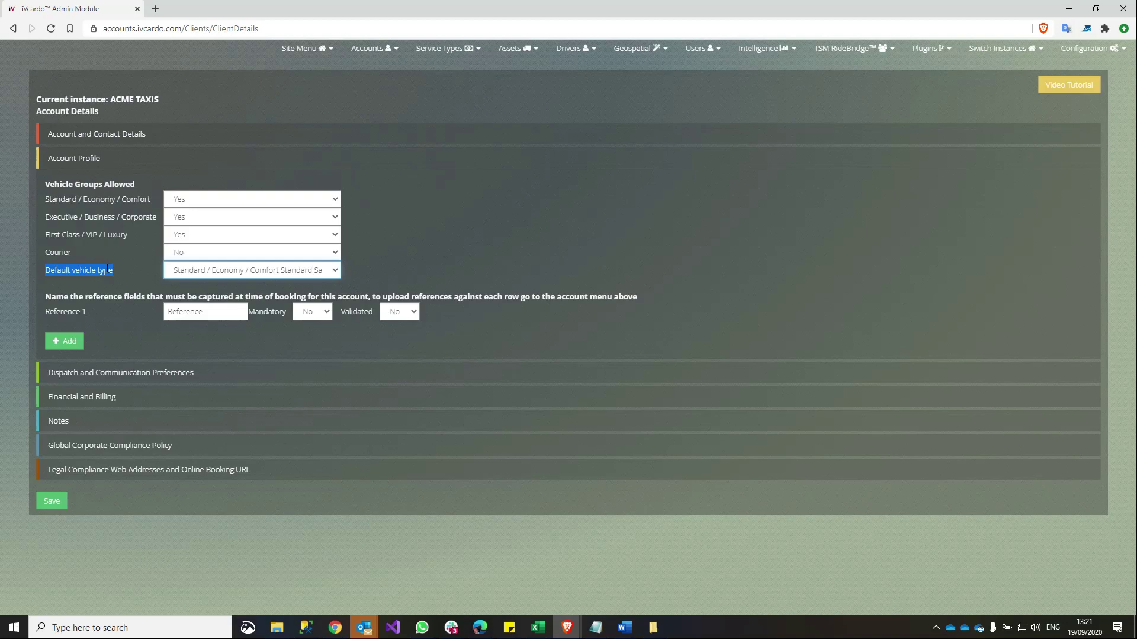
left_click(216, 272)
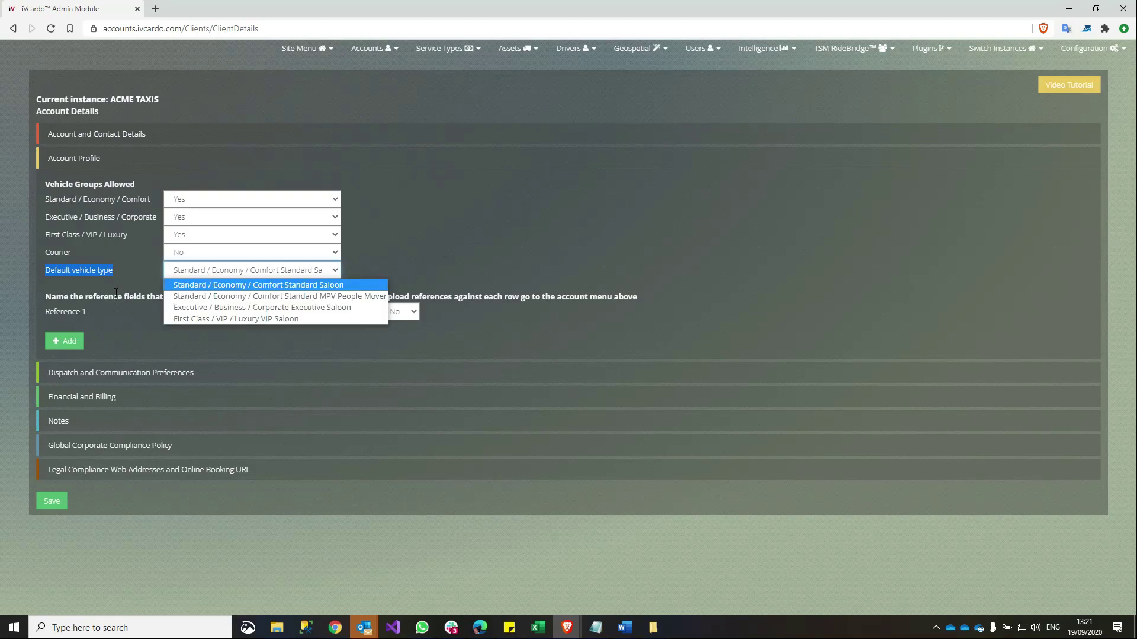
left_click(178, 287)
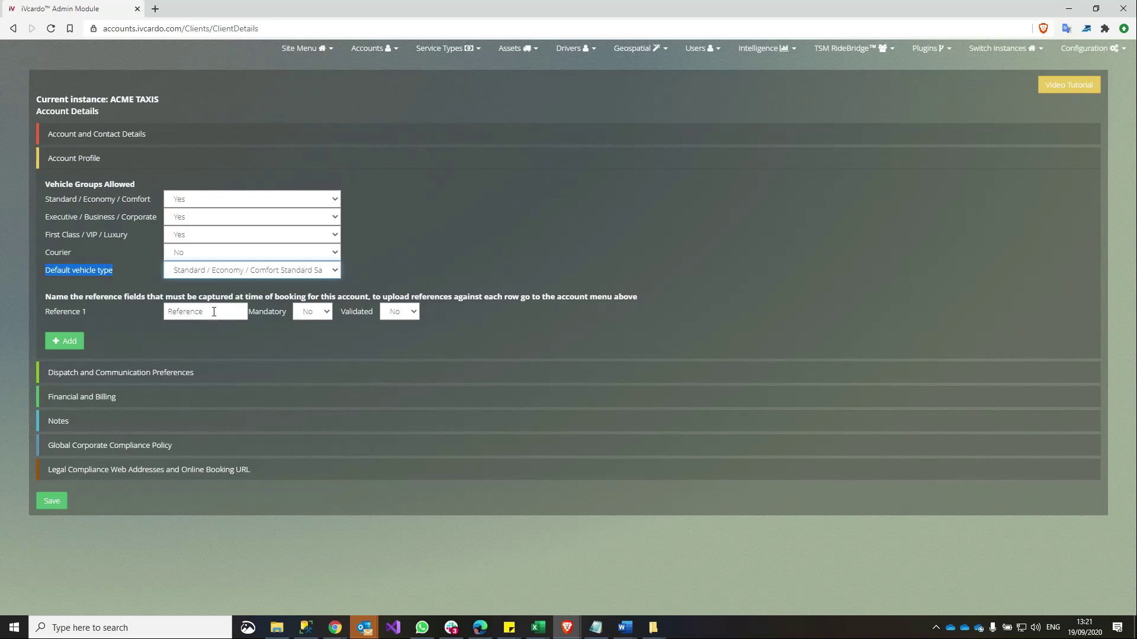
Name the first booking reference field Cost Centre and make it mandatory, leaving Validated set to No.
left_click_drag(213, 310, 167, 311)
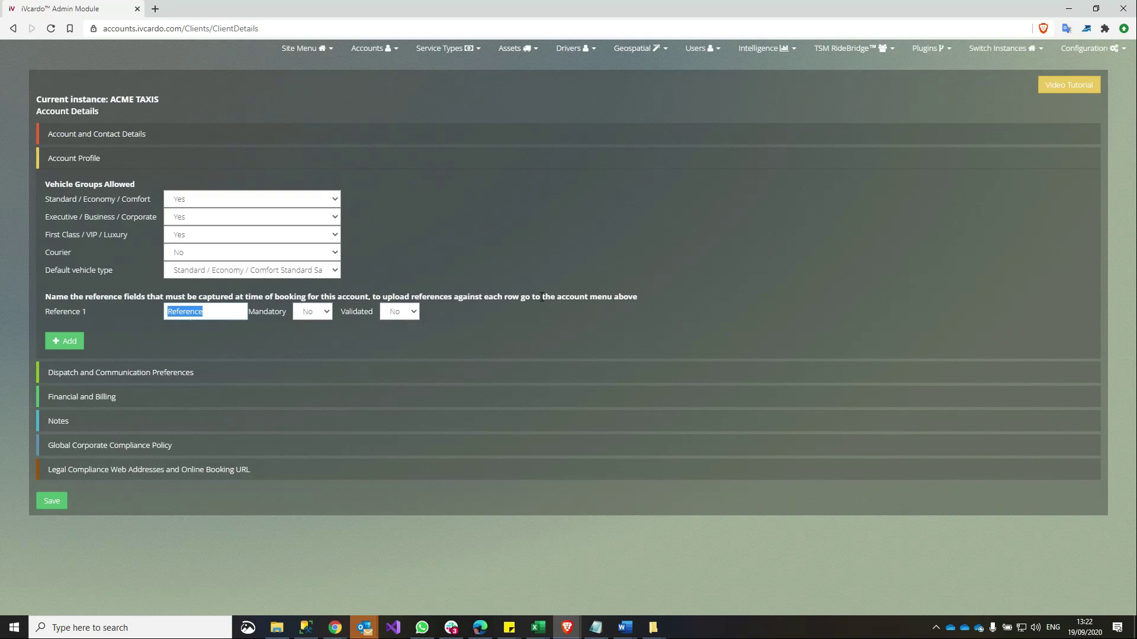
type("Cost Centre")
left_click(327, 310)
left_click(328, 312)
left_click(321, 332)
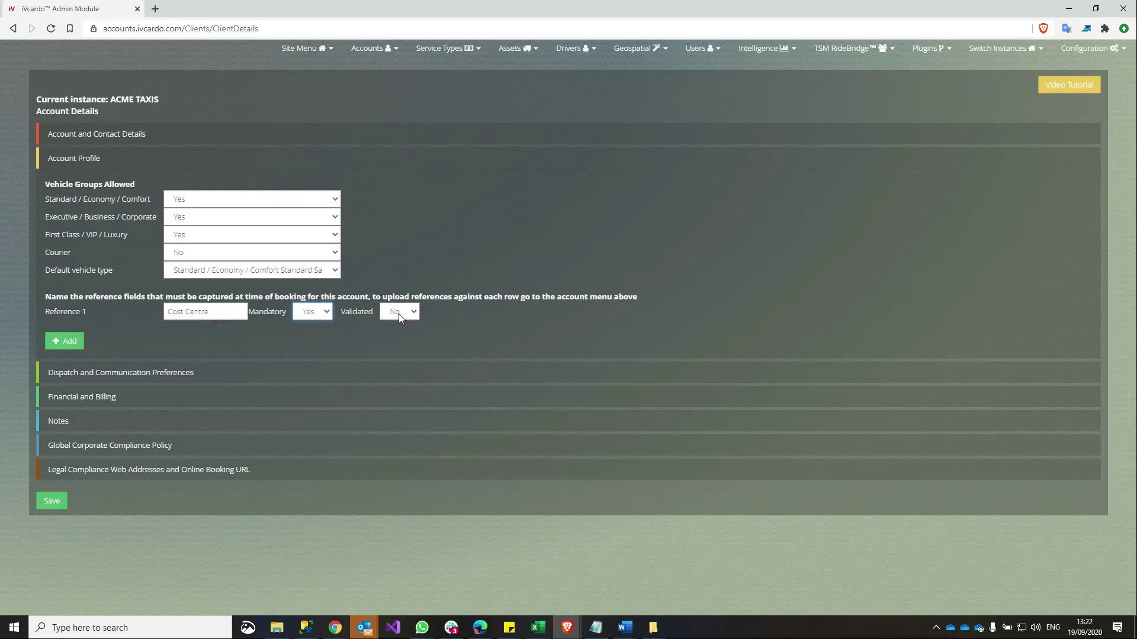
left_click(400, 312)
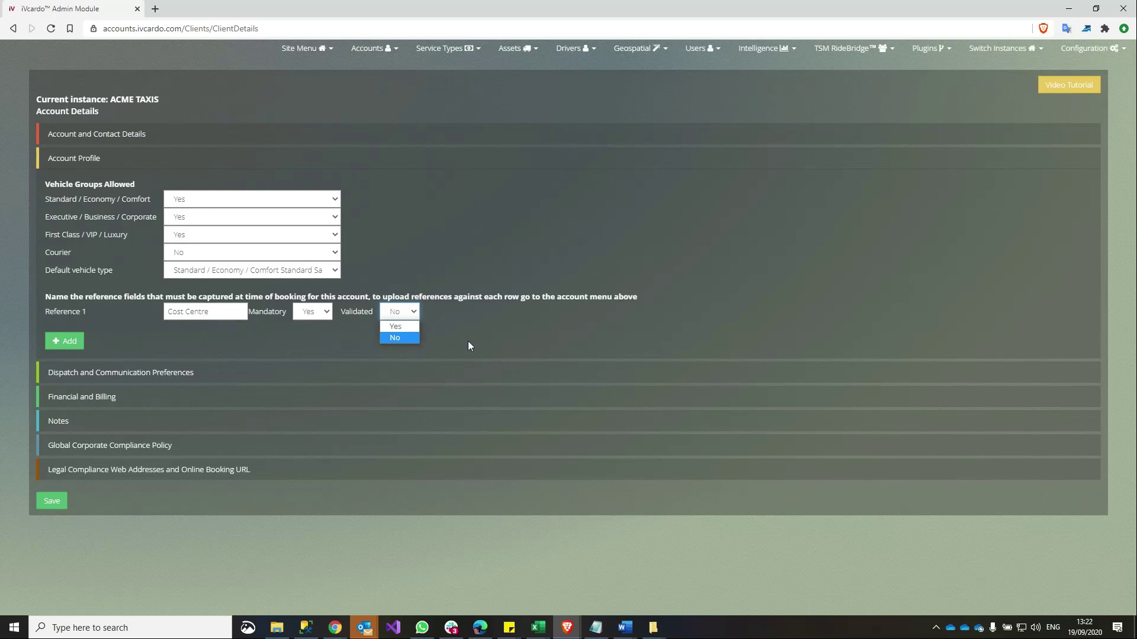
left_click(213, 309)
Add a second booking reference field named Project Ref, leaving it neither mandatory nor validated.
left_click(65, 342)
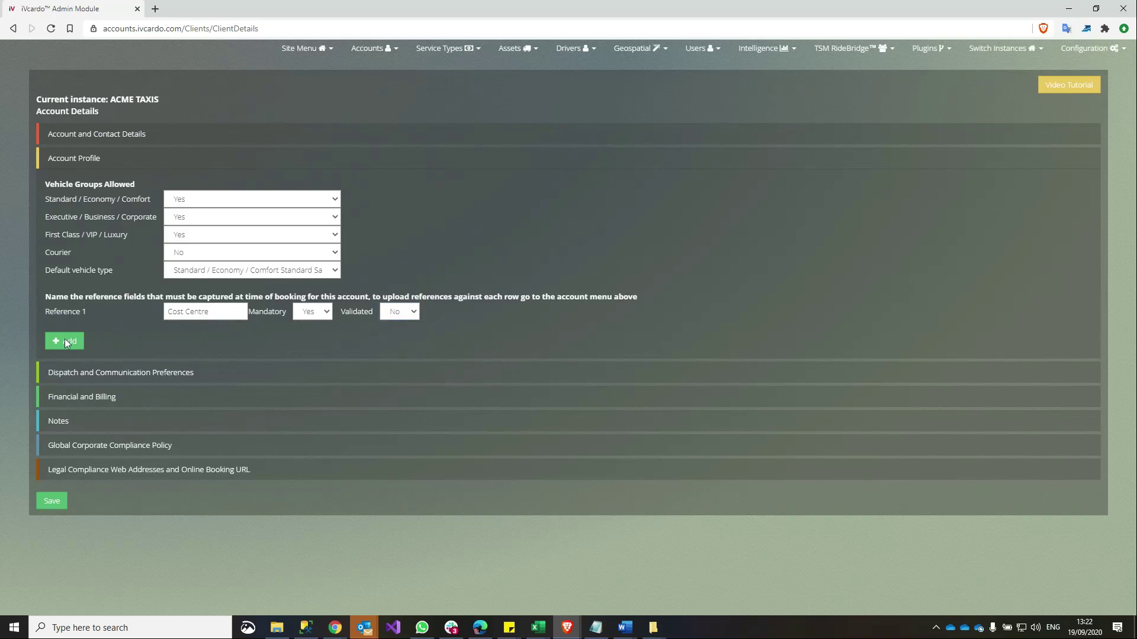
left_click(227, 333)
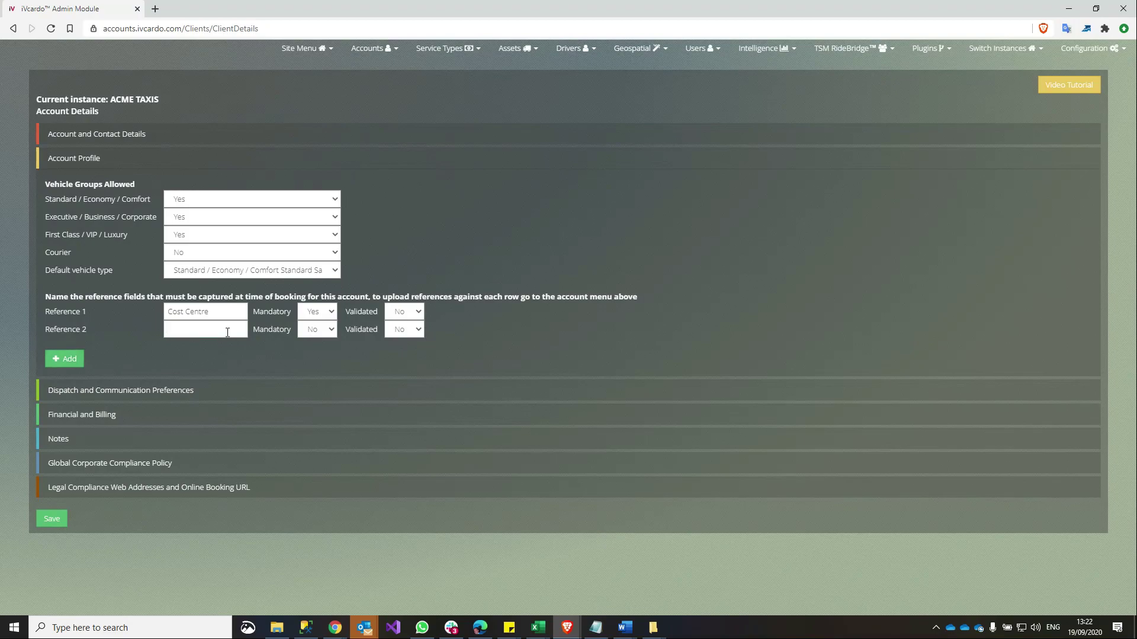
type("Project Ref")
left_click(325, 333)
Add a third booking reference field named Case No, leaving it neither mandatory nor validated.
left_click(65, 359)
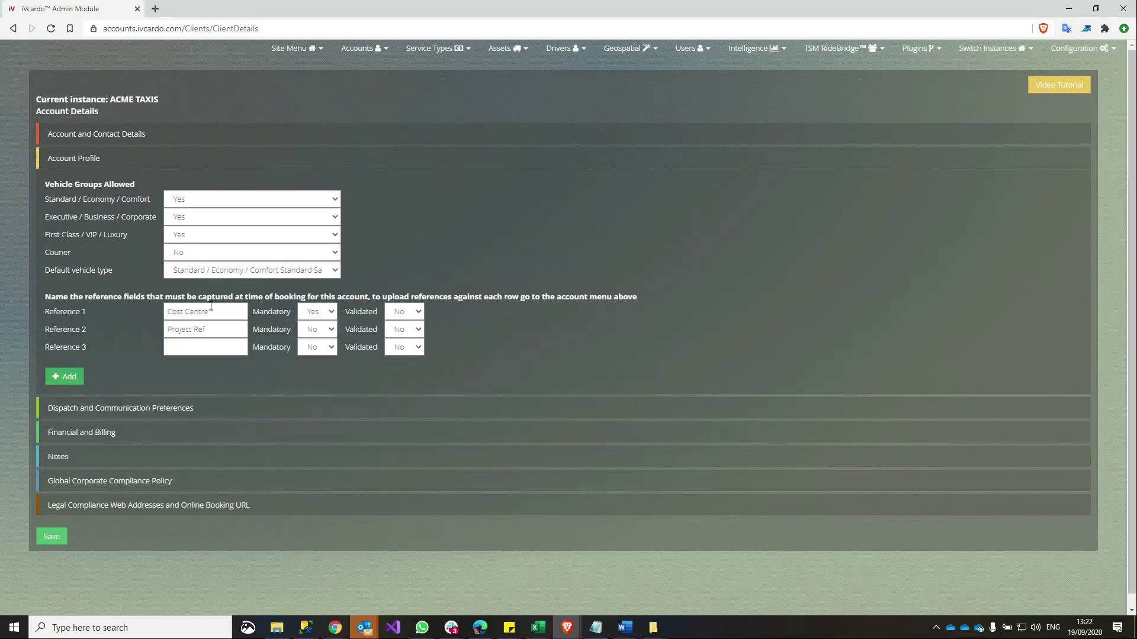
left_click(218, 344)
type("Case no")
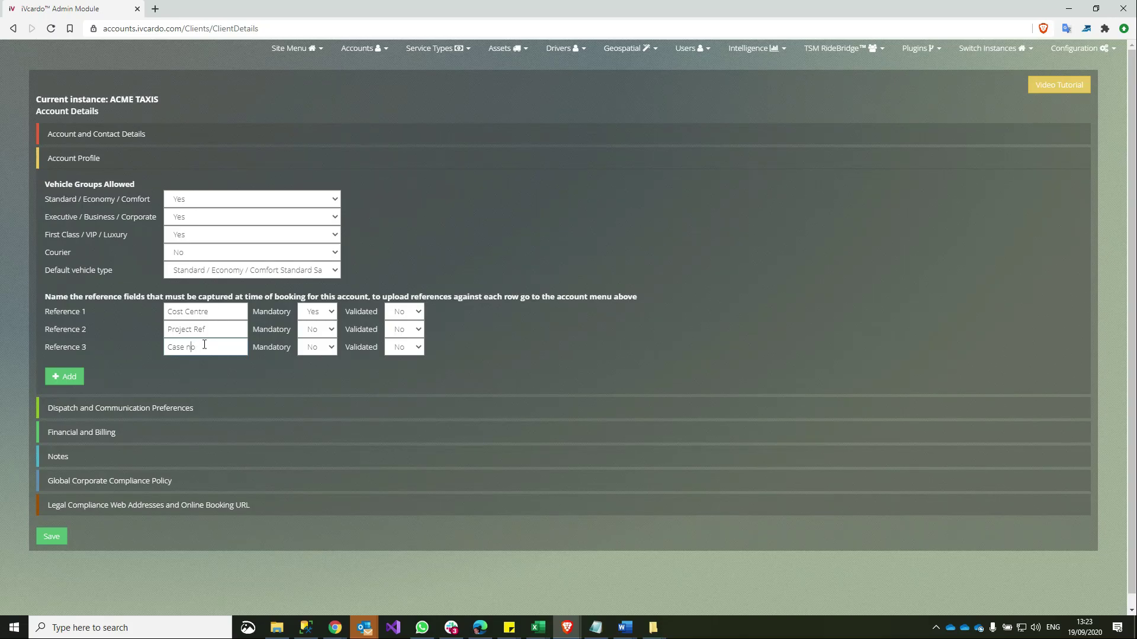
type("N")
left_click_drag(142, 347, 206, 346)
left_click_drag(142, 329, 155, 308)
left_click_drag(66, 312, 54, 311)
left_click(229, 312)
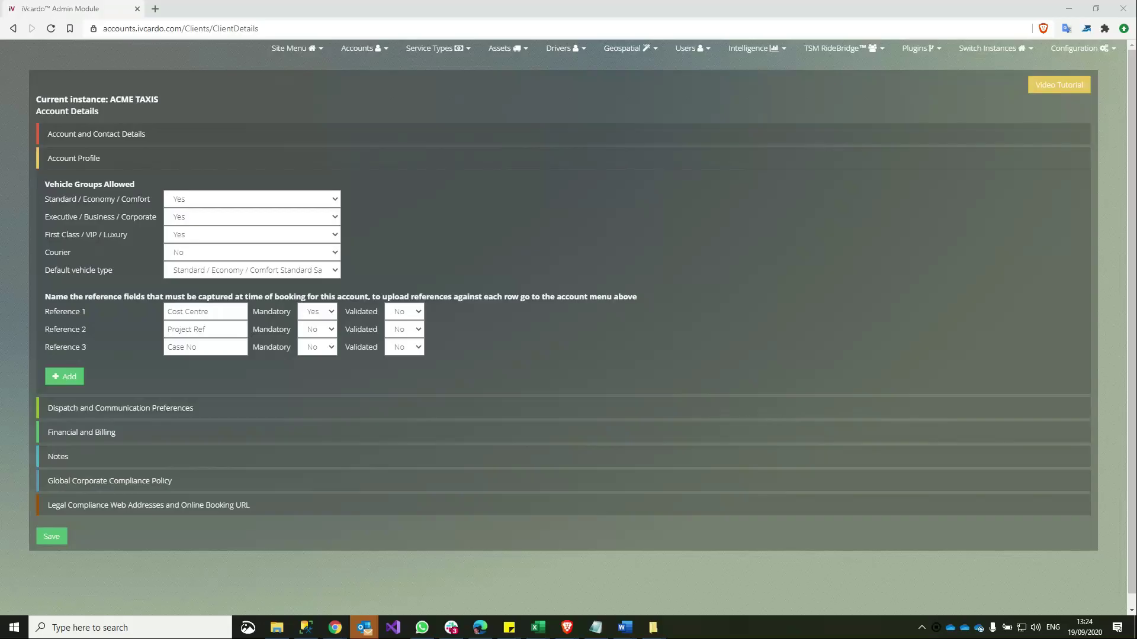
In the dispatch and communication preferences, keep email booking confirmation at Yes and set the passenger vehicle email to Enroute and Arrived.
left_click(111, 410)
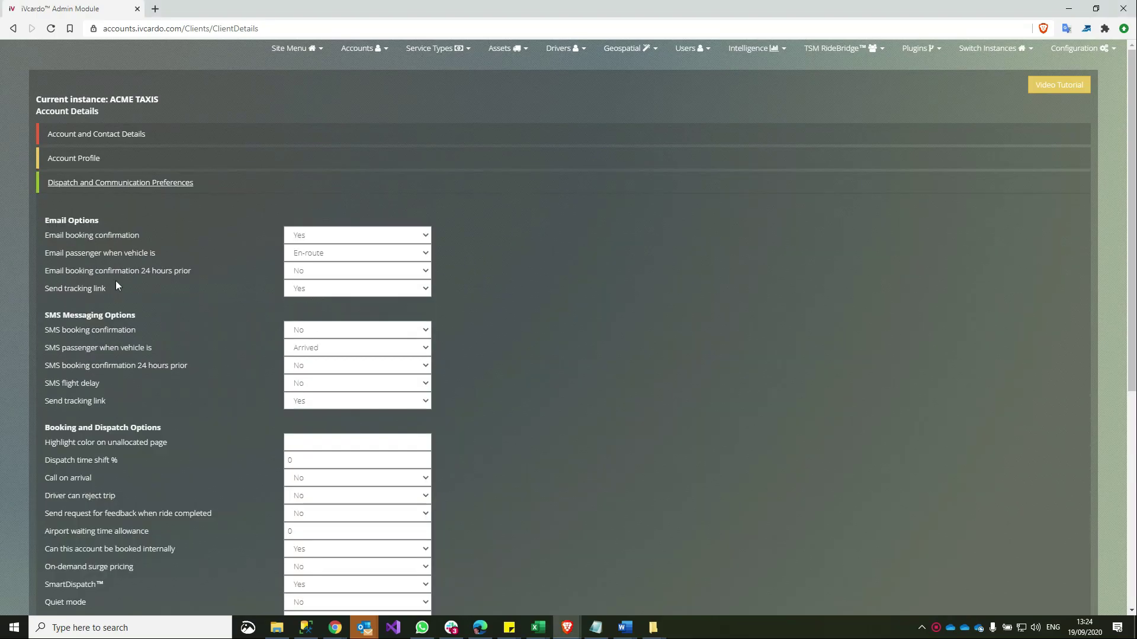
scroll(42, 105, "down", 2)
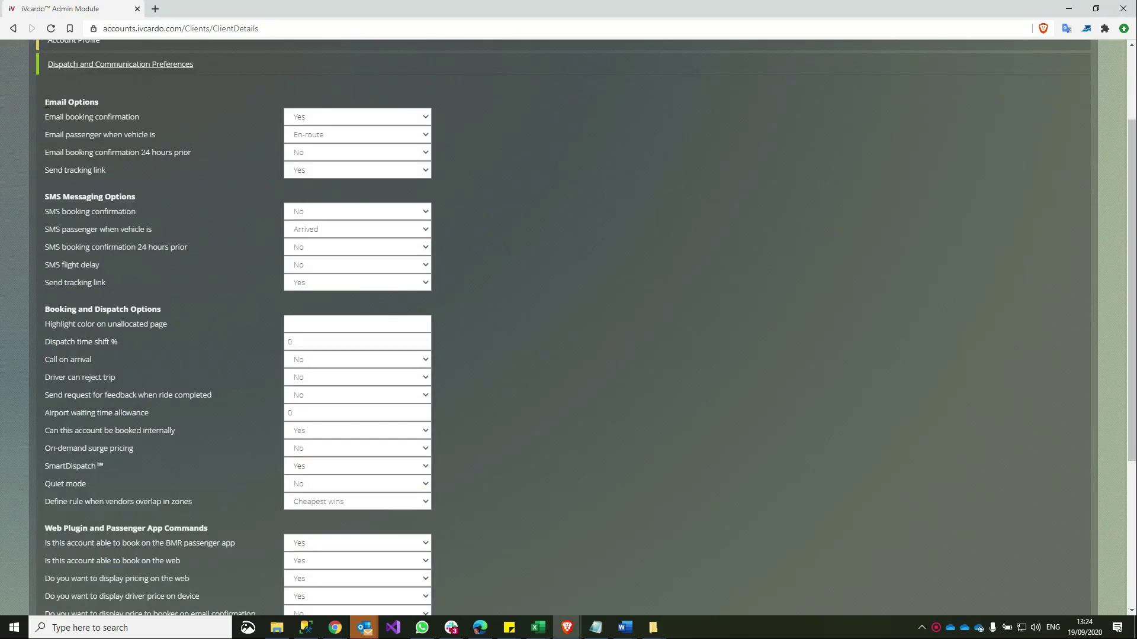
left_click_drag(47, 102, 384, 183)
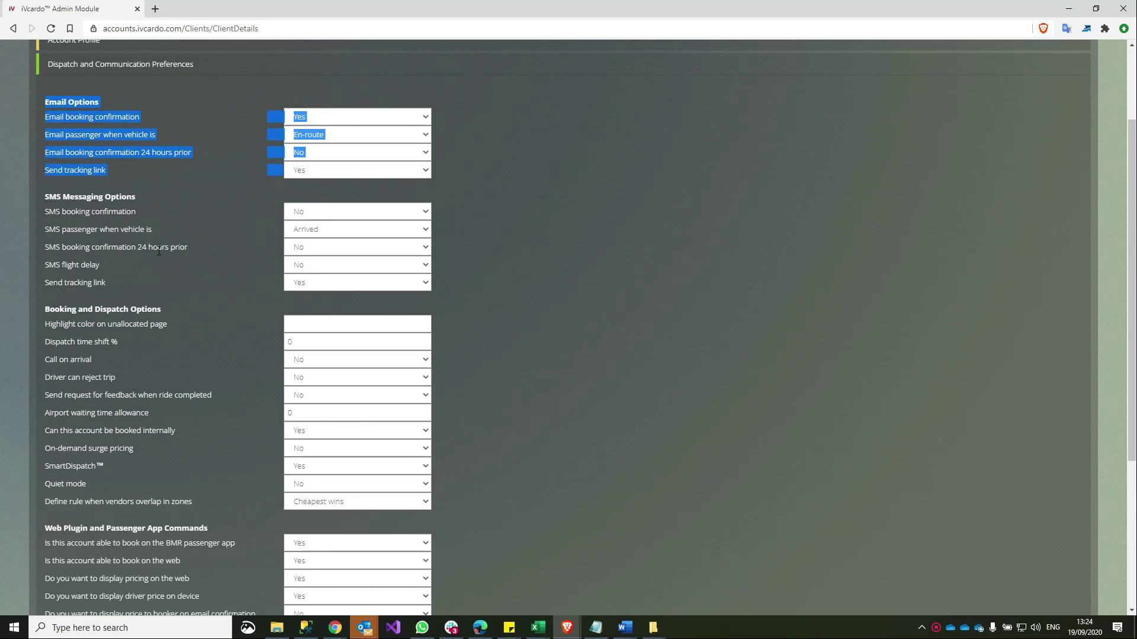
left_click_drag(44, 193, 171, 292)
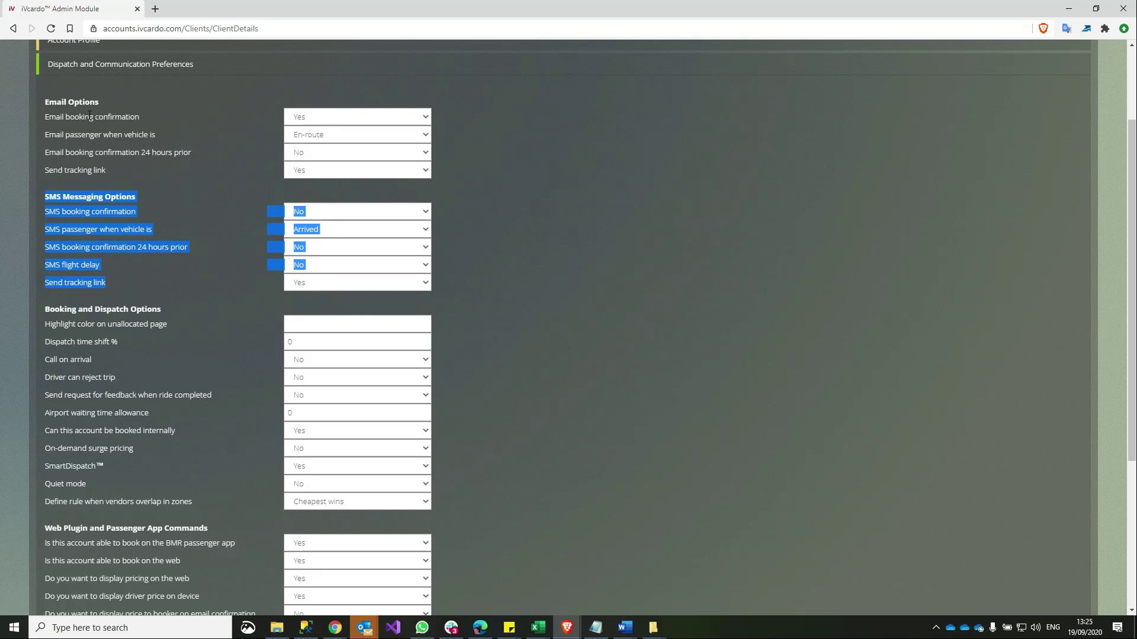
left_click(336, 125)
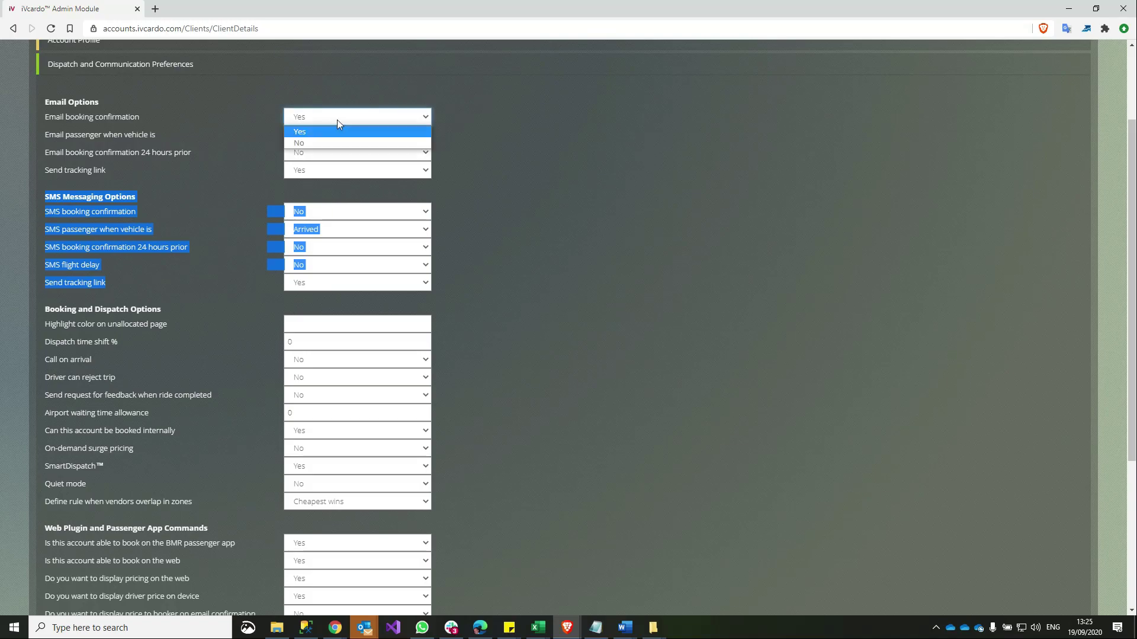
left_click(336, 121)
left_click(56, 132)
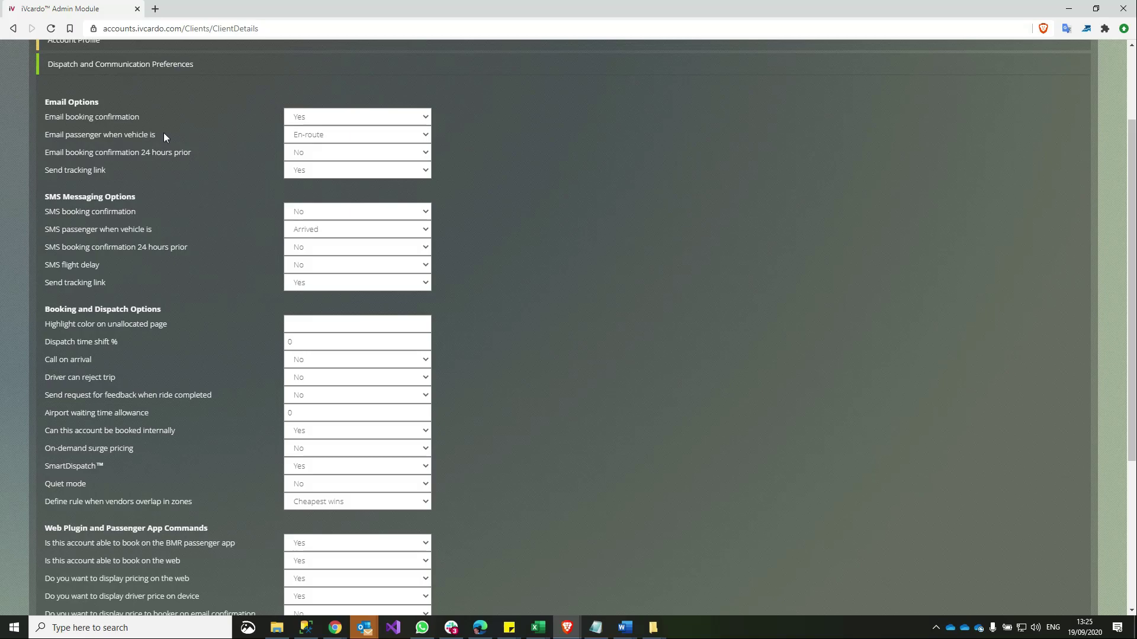
left_click(331, 132)
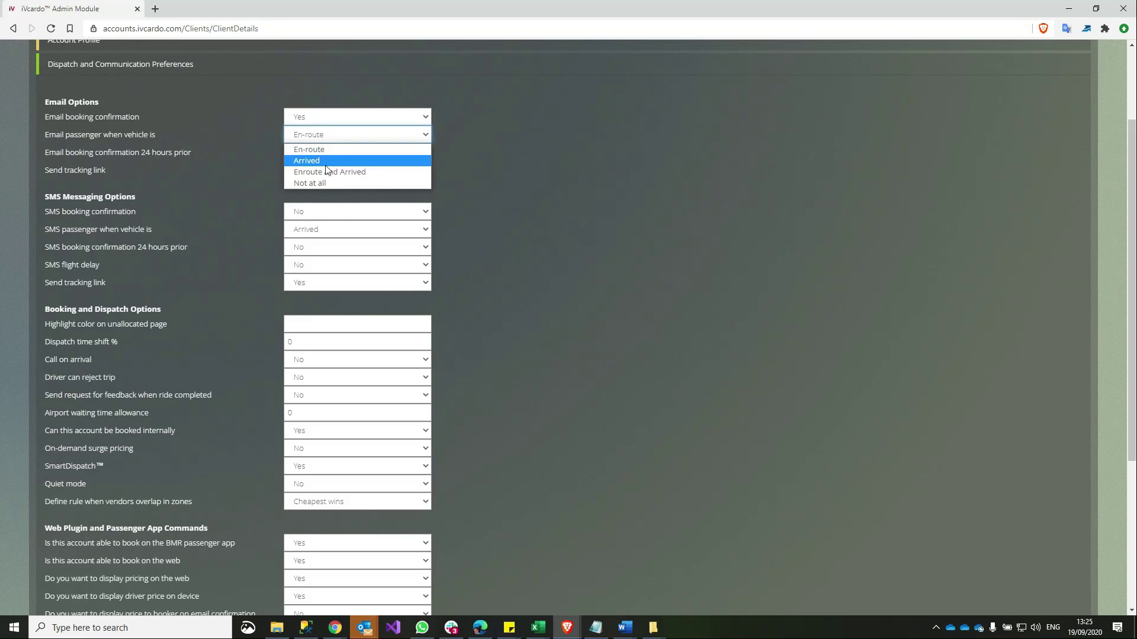
left_click(331, 171)
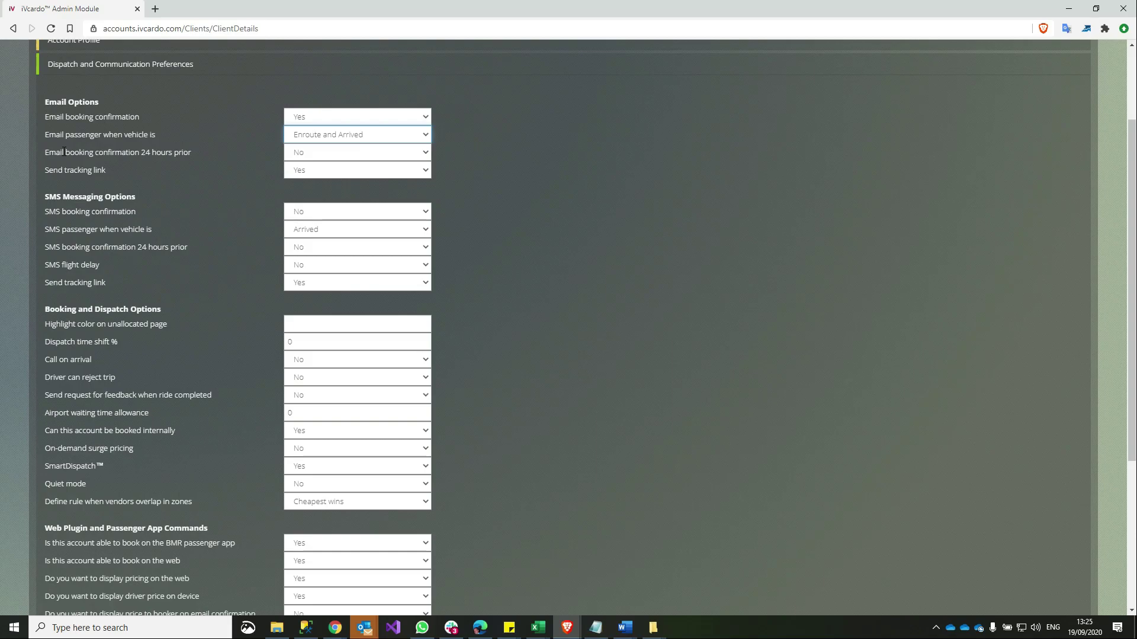
Examine the email options for confirmation 24 hours prior and sending the tracking link, keeping their settings.
left_click_drag(44, 152, 195, 158)
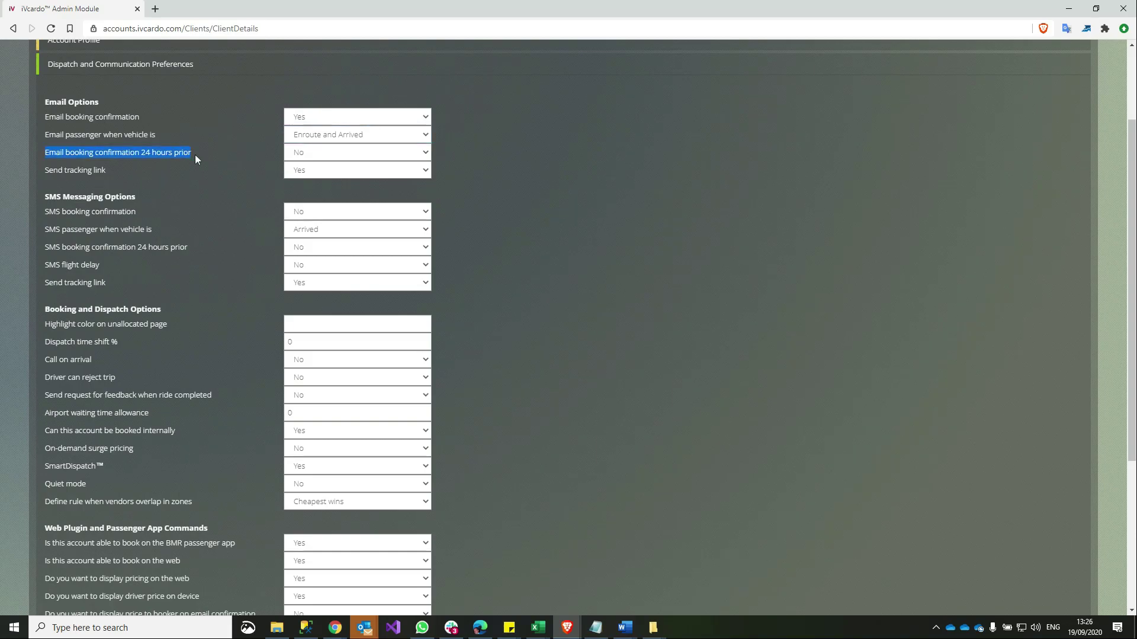
left_click(312, 157)
triple_click(139, 167)
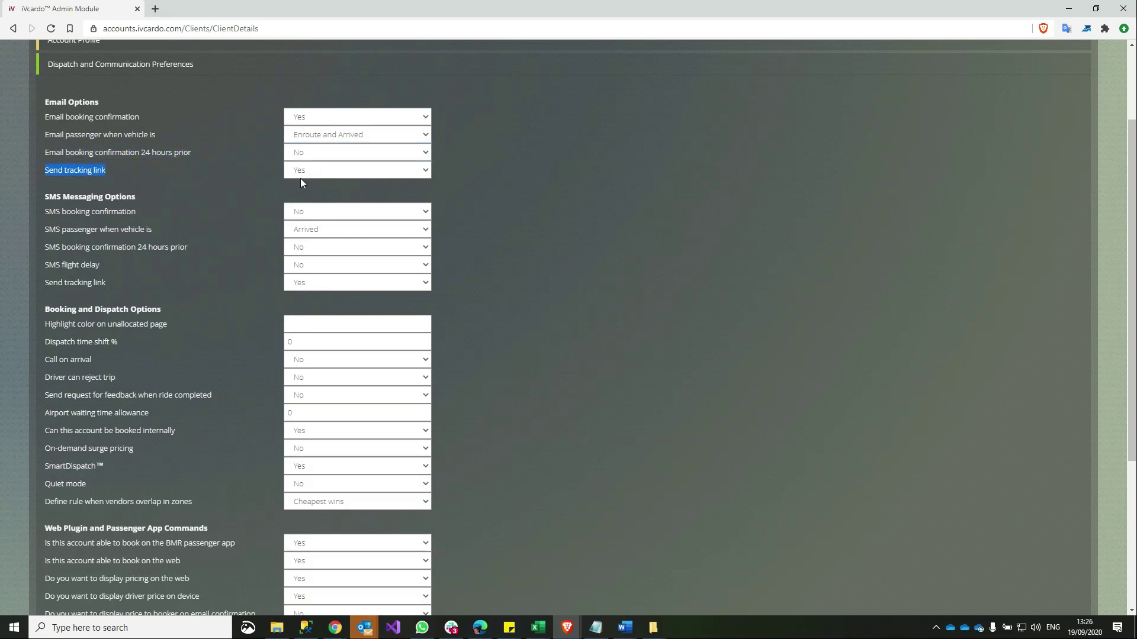
left_click(339, 171)
left_click(339, 171)
left_click(89, 171)
Set SMS booking confirmation to Yes and the SMS passenger vehicle notification to Enroute and Arrived.
triple_click(79, 194)
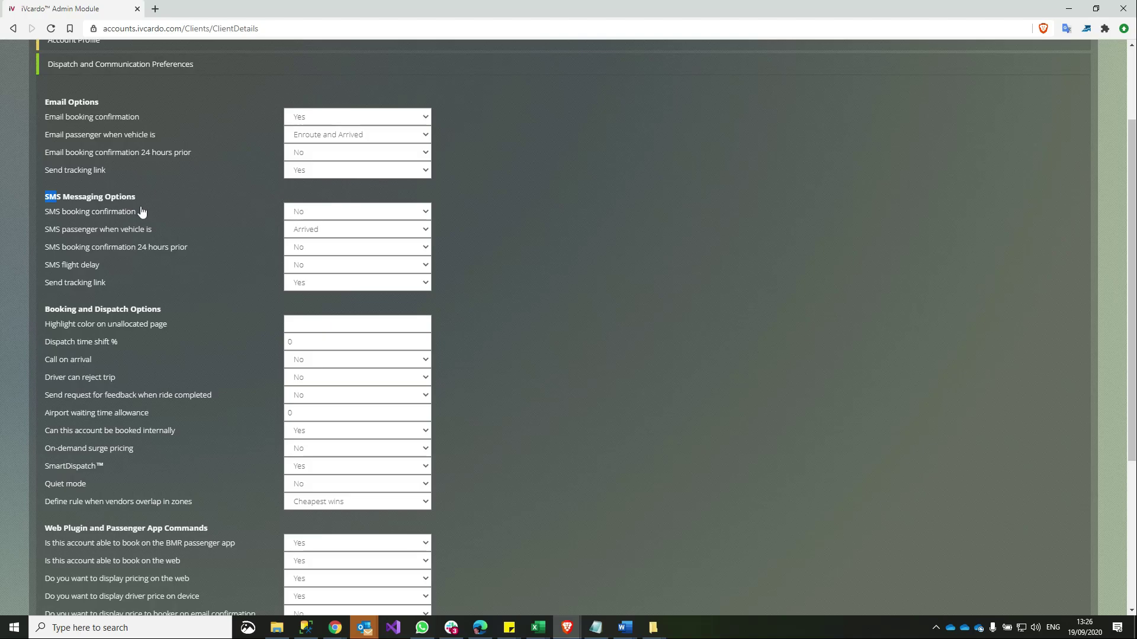
left_click(97, 213)
left_click(323, 218)
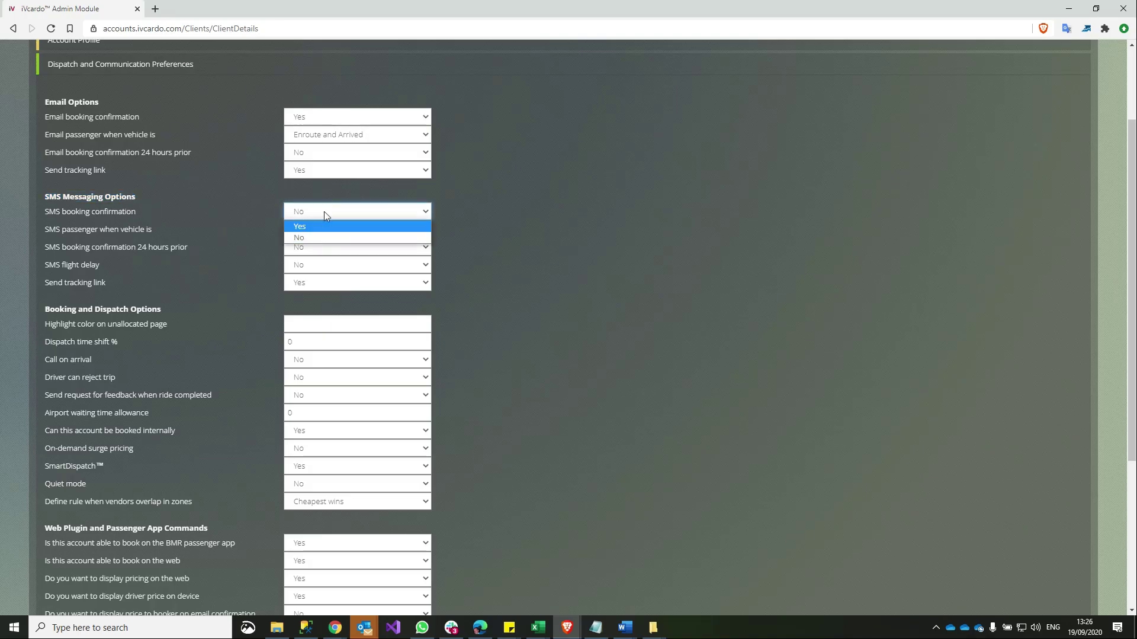
left_click(313, 232)
double_click(49, 199)
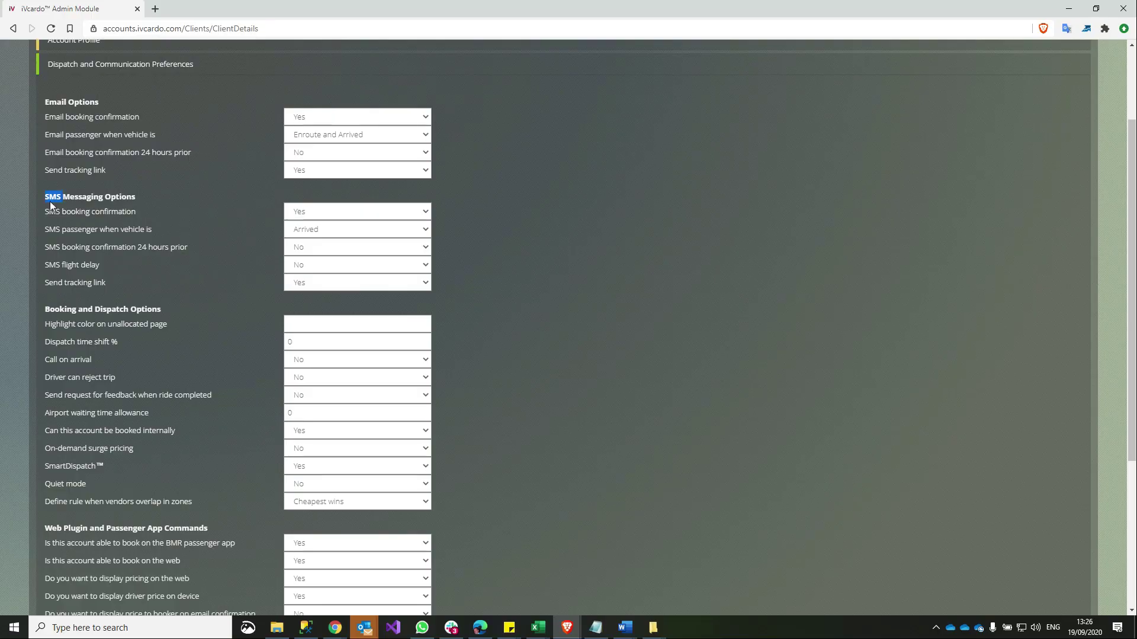
left_click(147, 217)
left_click(314, 226)
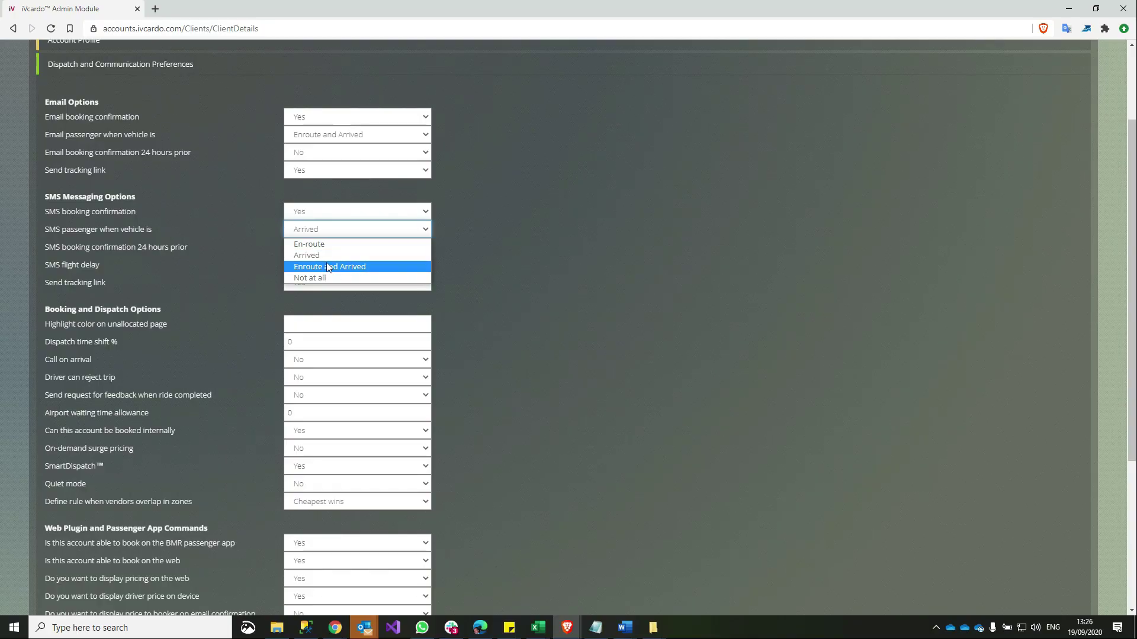
left_click(325, 266)
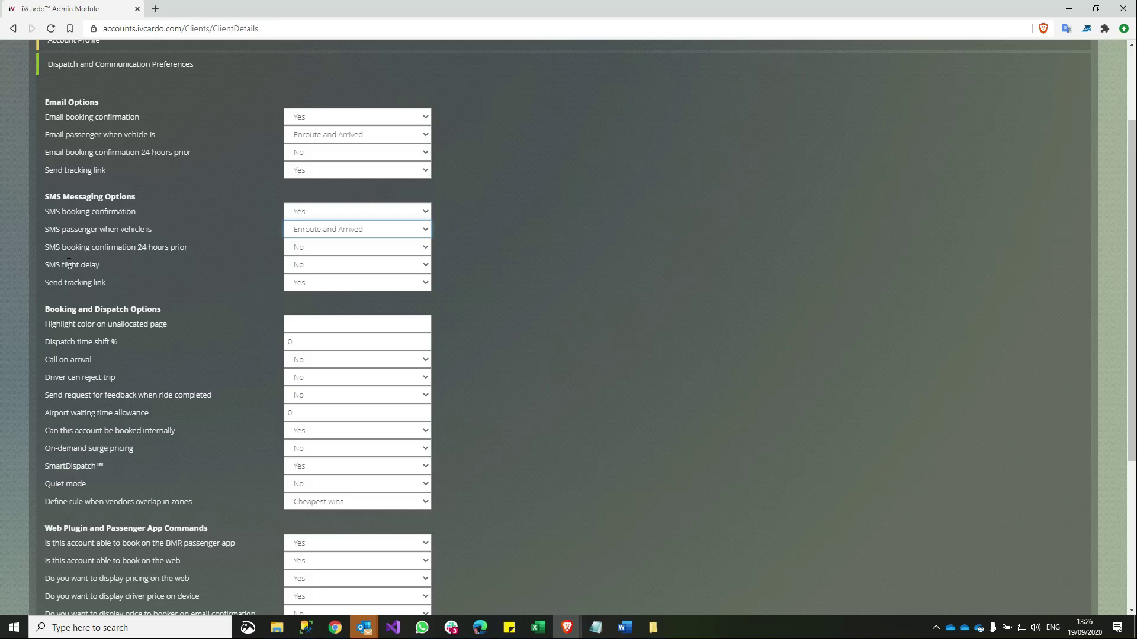
Examine the SMS flight delay and tracking link options alongside the passenger notification choices, keeping Enroute and Arrived.
left_click_drag(45, 265, 124, 269)
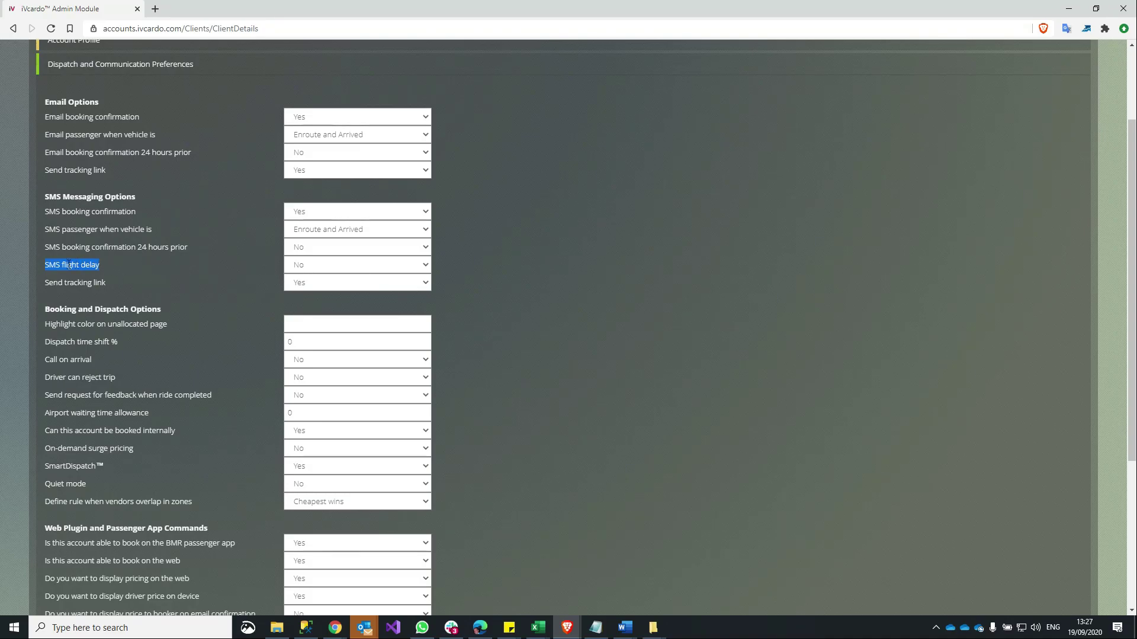
left_click_drag(45, 283, 112, 284)
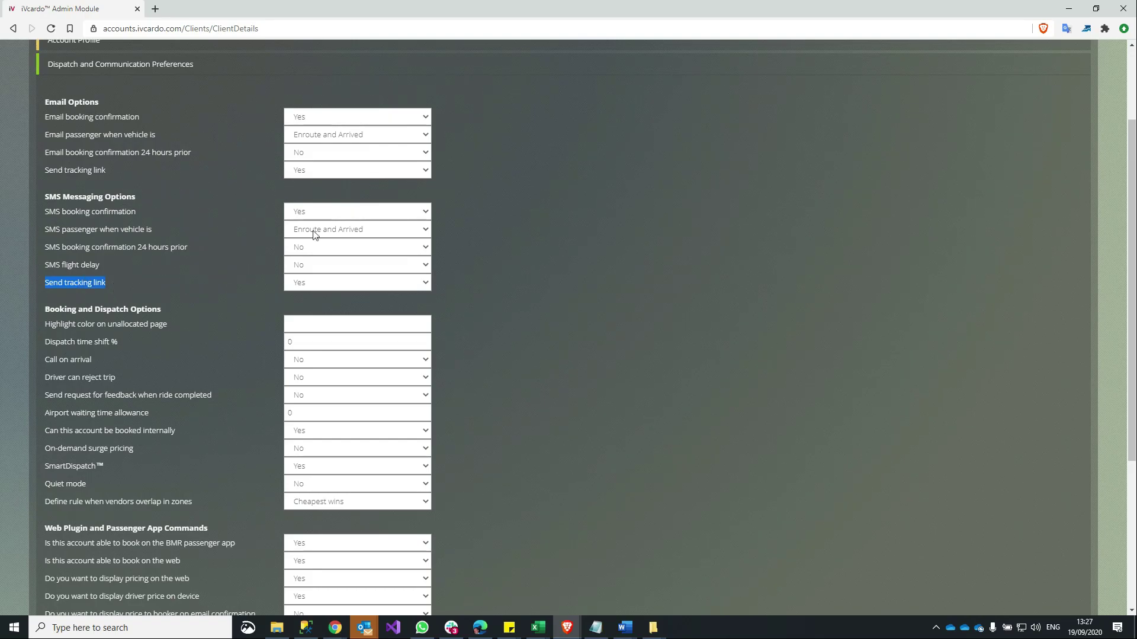
left_click(335, 235)
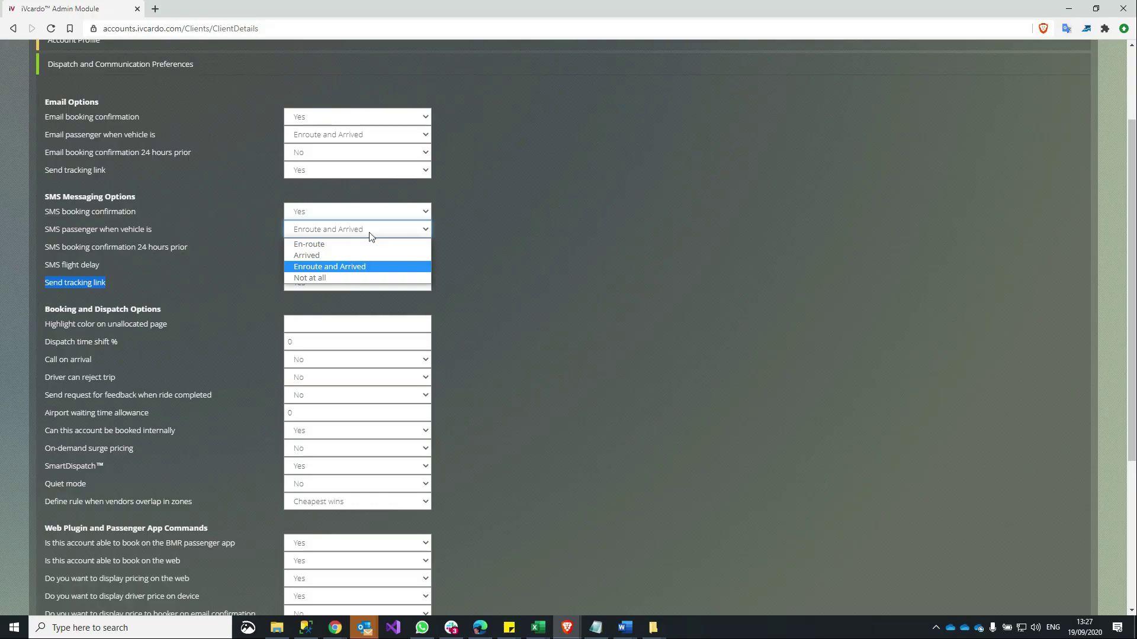
left_click(370, 236)
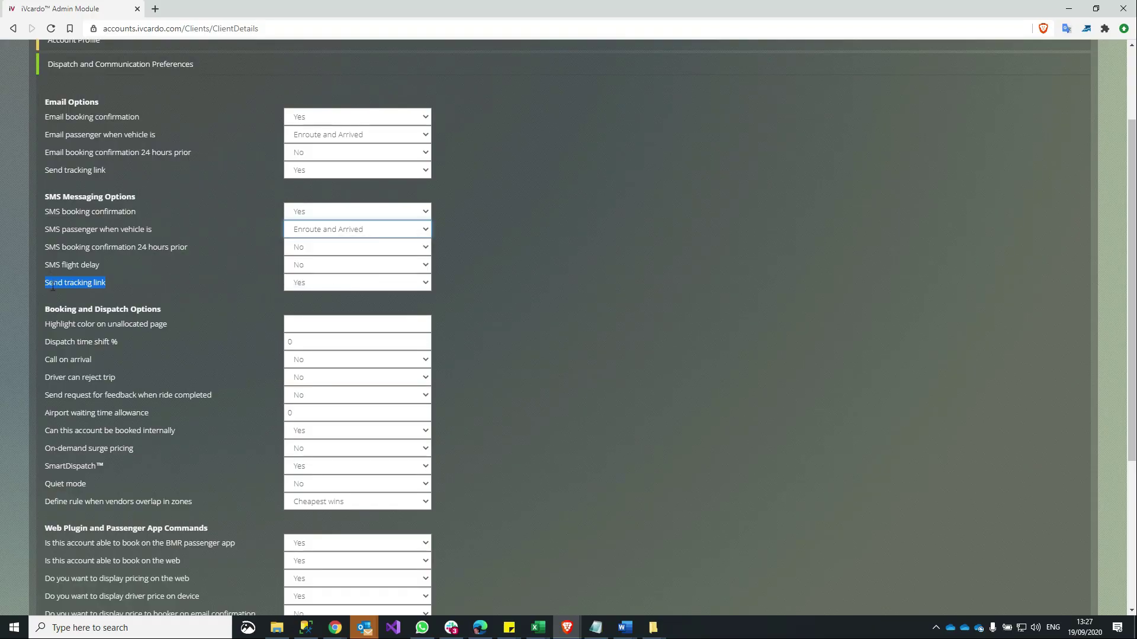
double_click(78, 170)
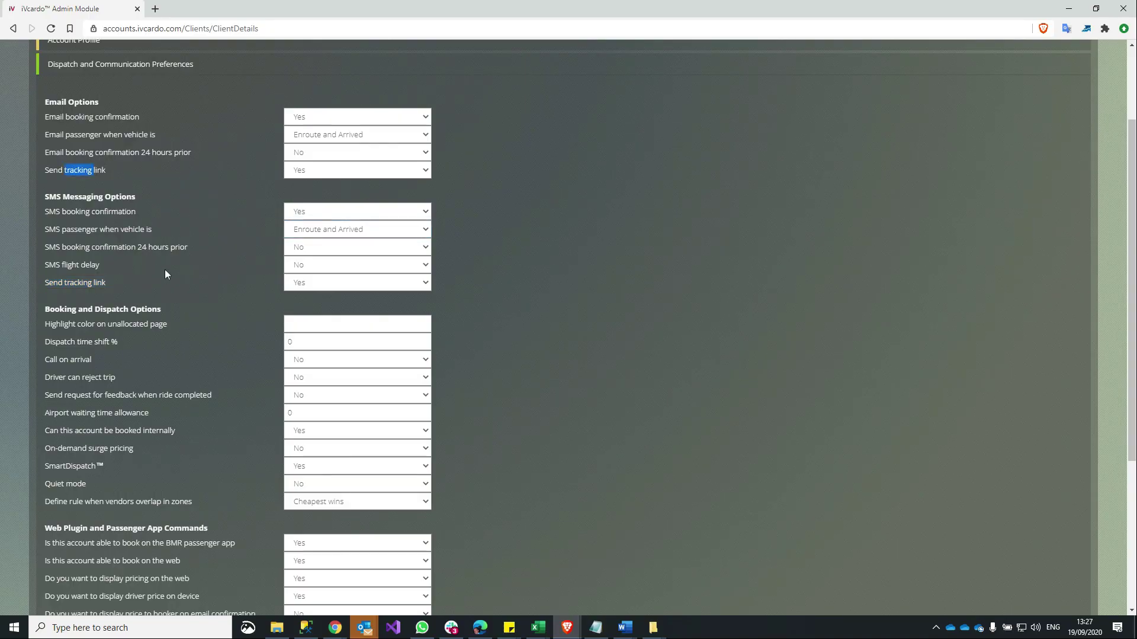
In the booking and dispatch options, set the highlight color on the unallocated page to dark red, #601212.
scroll(165, 269, "down", 1)
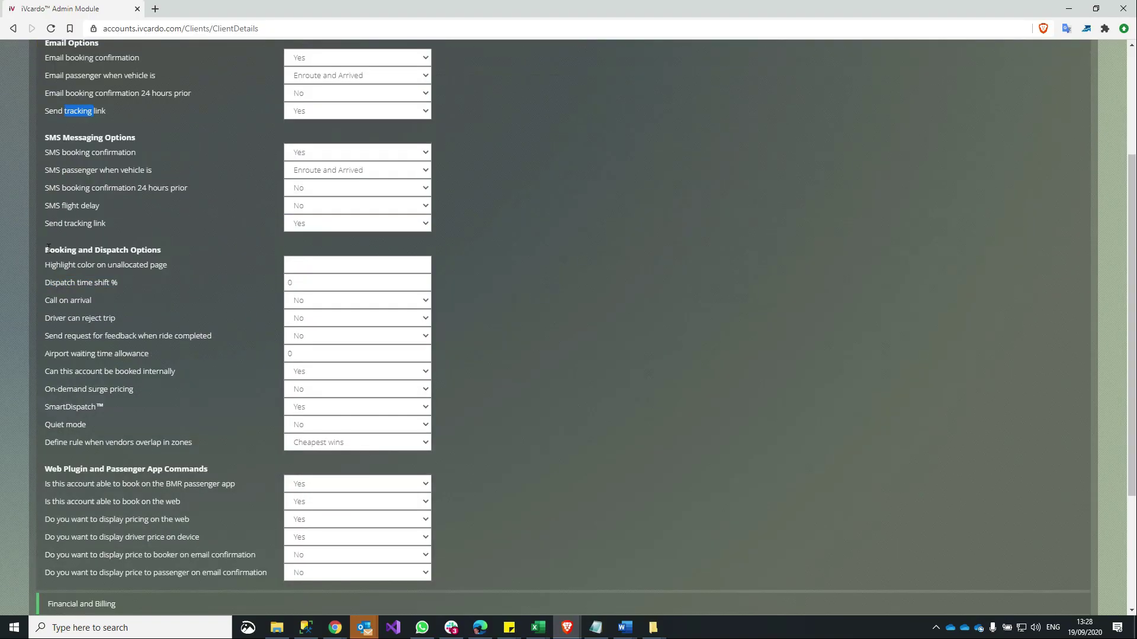
triple_click(157, 250)
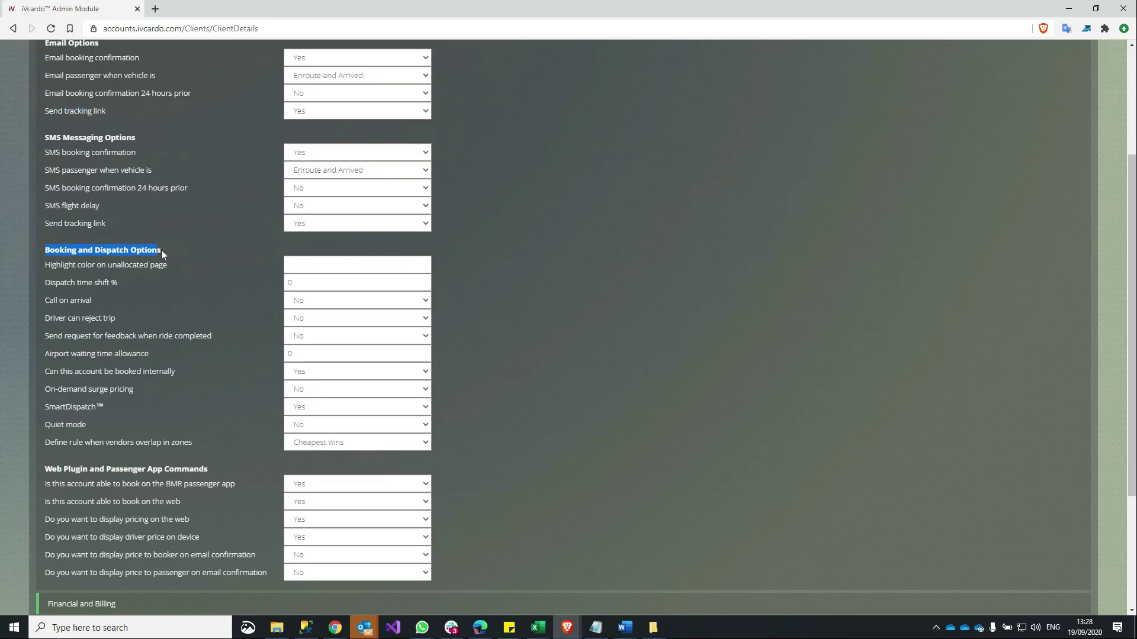
left_click(139, 270)
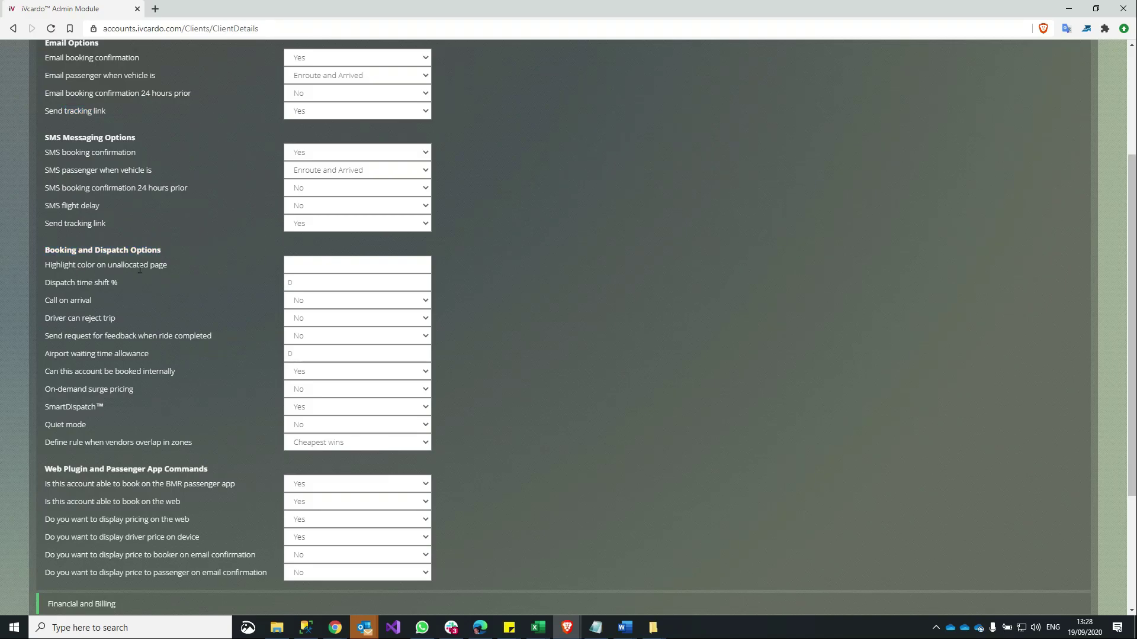
left_click(328, 265)
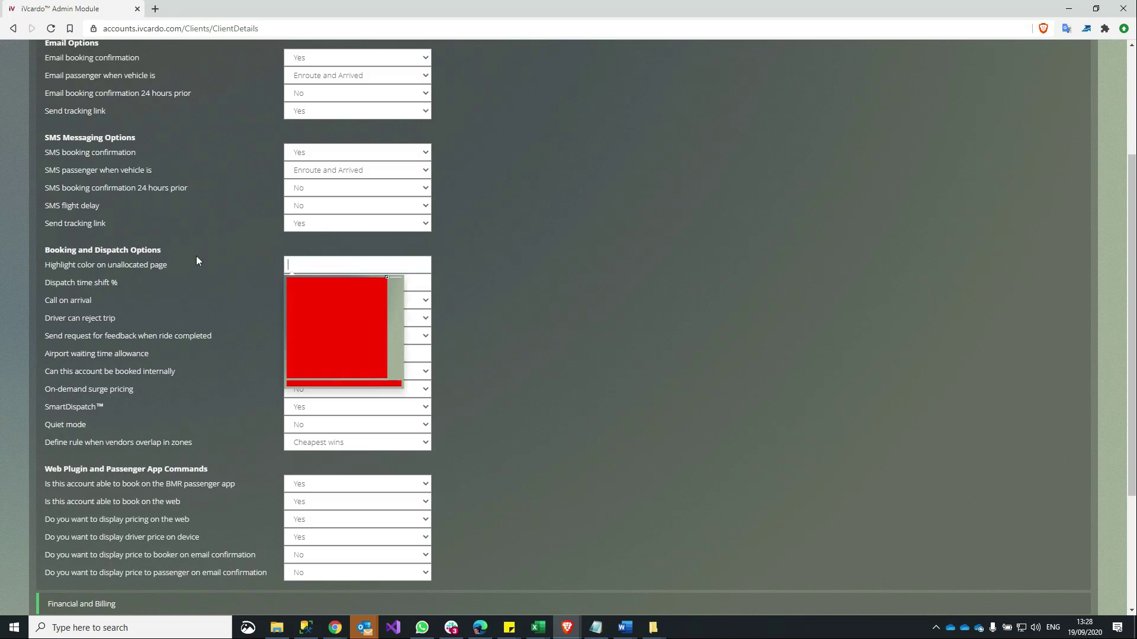
left_click(368, 340)
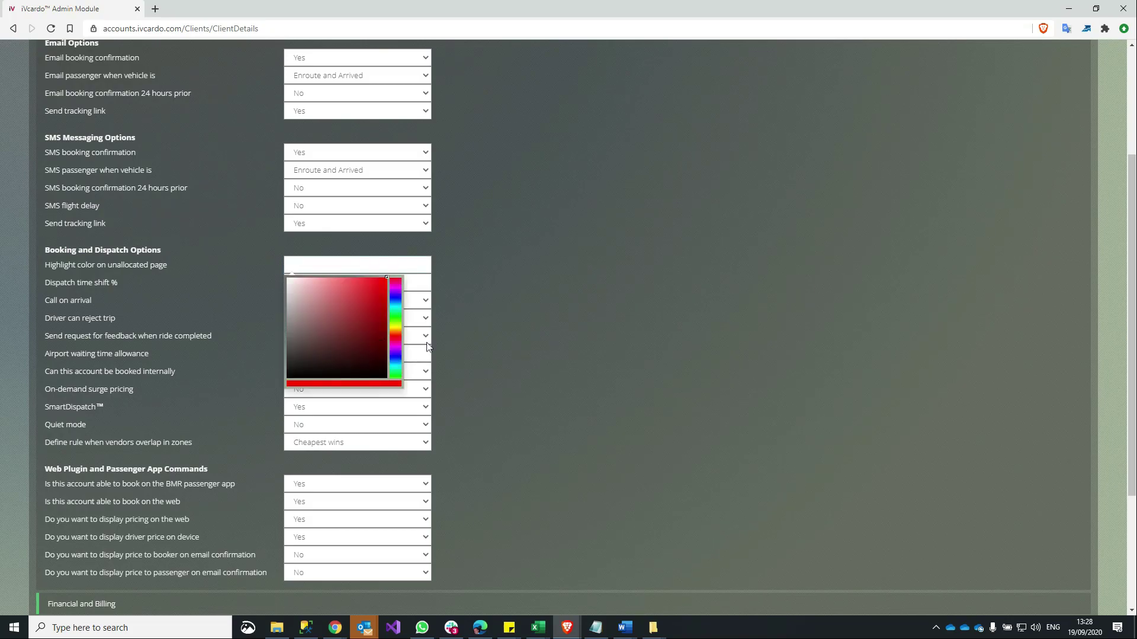
left_click(350, 263)
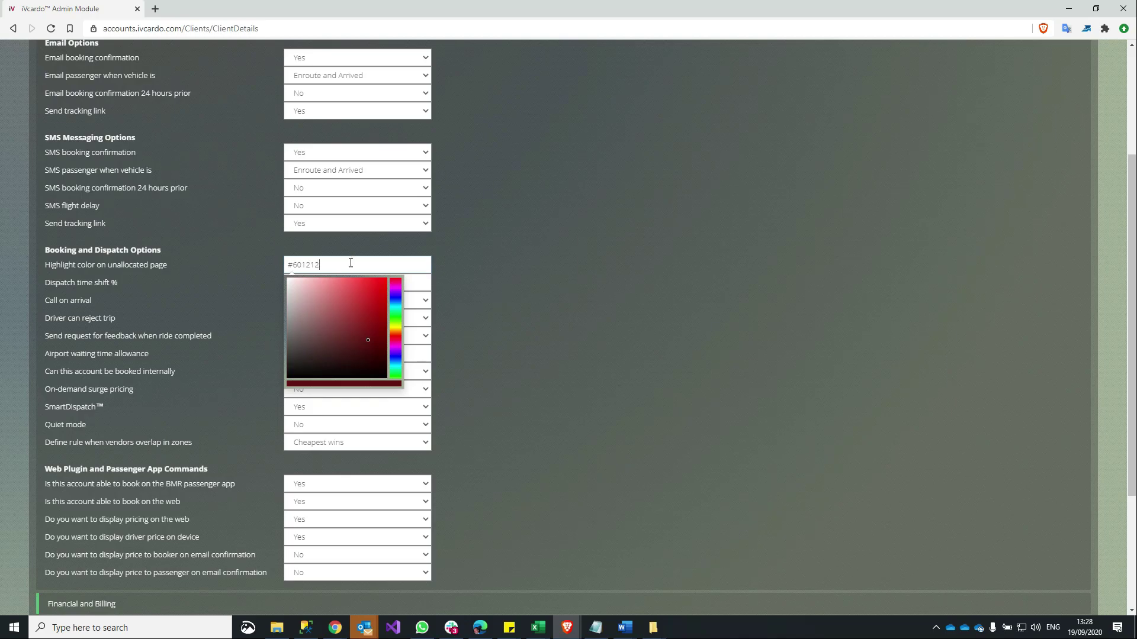
left_click(190, 282)
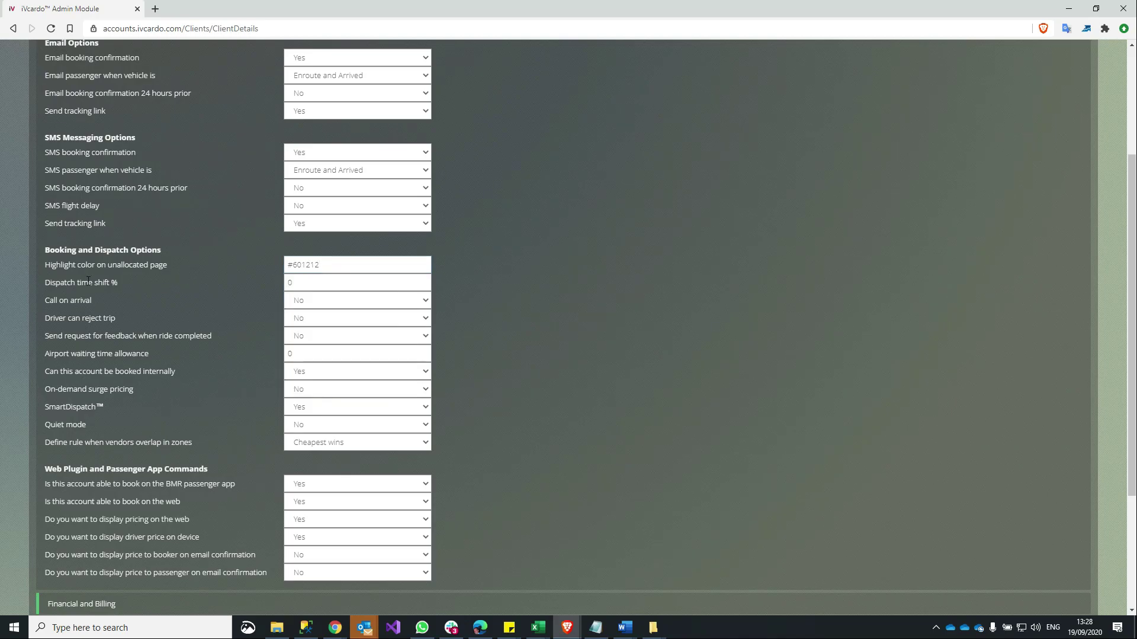
Set the dispatch time shift % to 50 in the booking and dispatch options.
left_click_drag(46, 284, 127, 283)
left_click(272, 284)
type("50")
key("Tab")
left_click(113, 282)
left_click(259, 282)
type("50")
triple_click(120, 283)
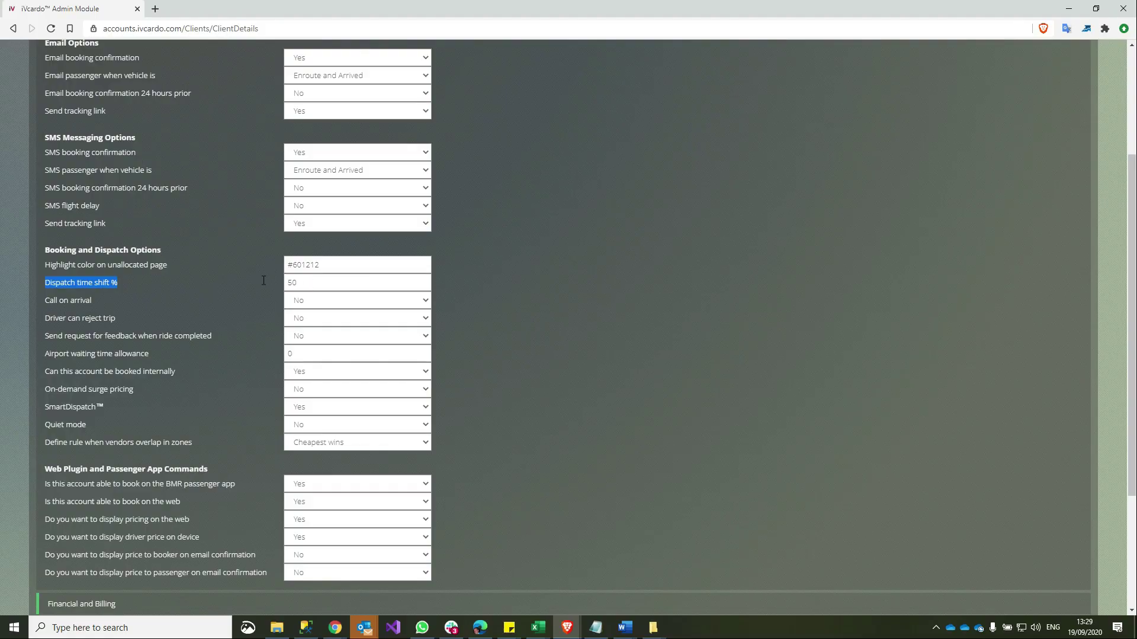
key("Tab")
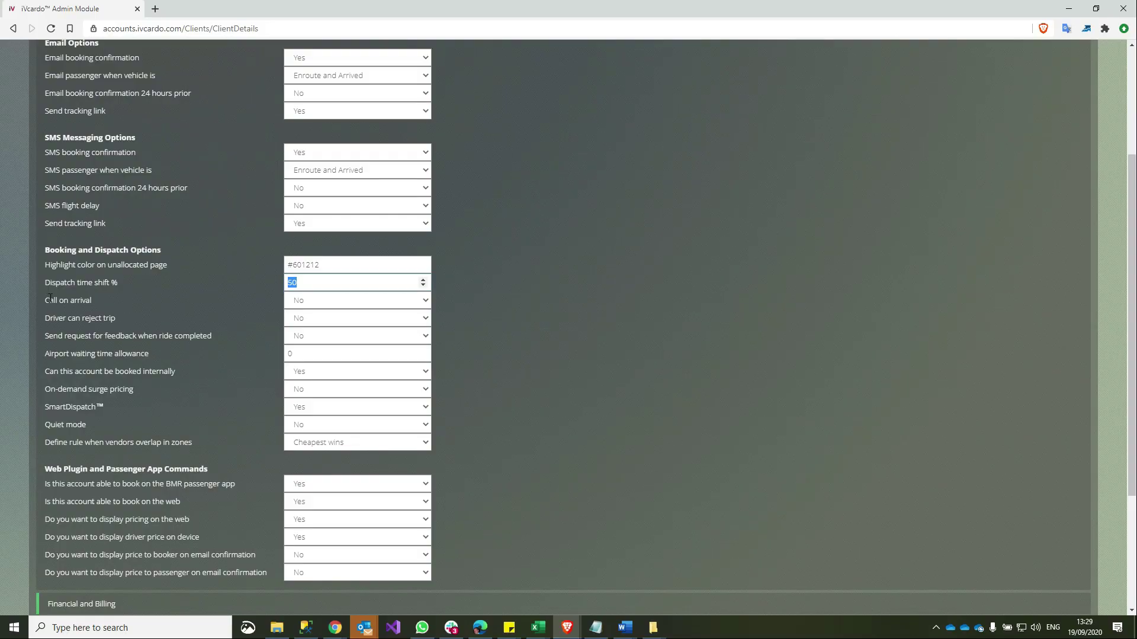
Examine the call on arrival setting and the choices for whether the driver can reject a trip.
left_click_drag(48, 299, 129, 300)
left_click(294, 302)
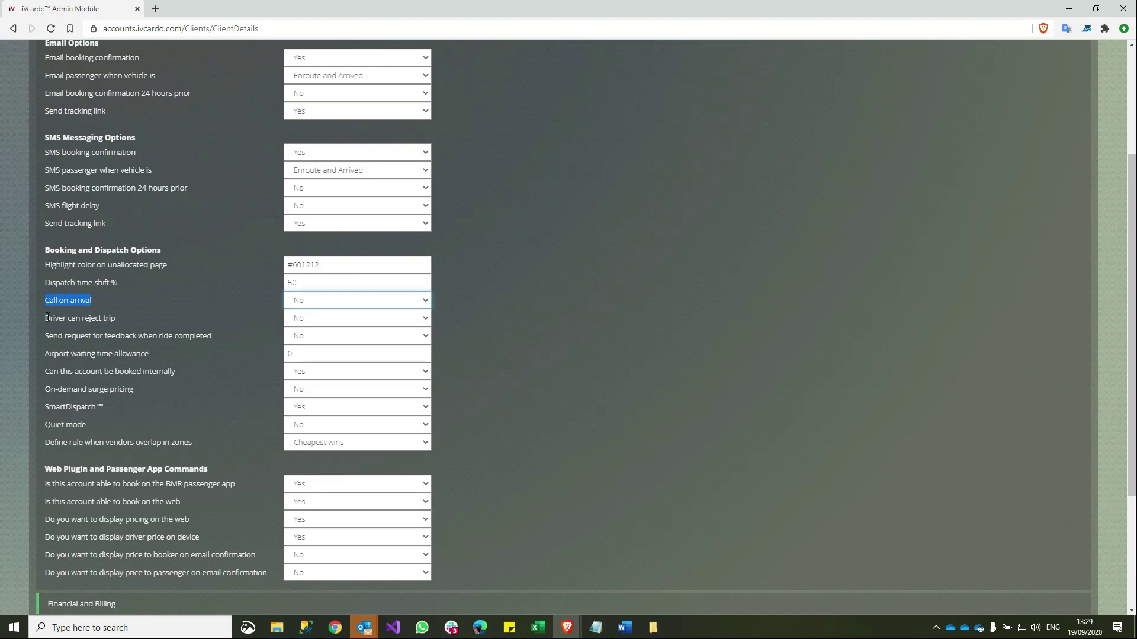
left_click_drag(45, 317, 200, 317)
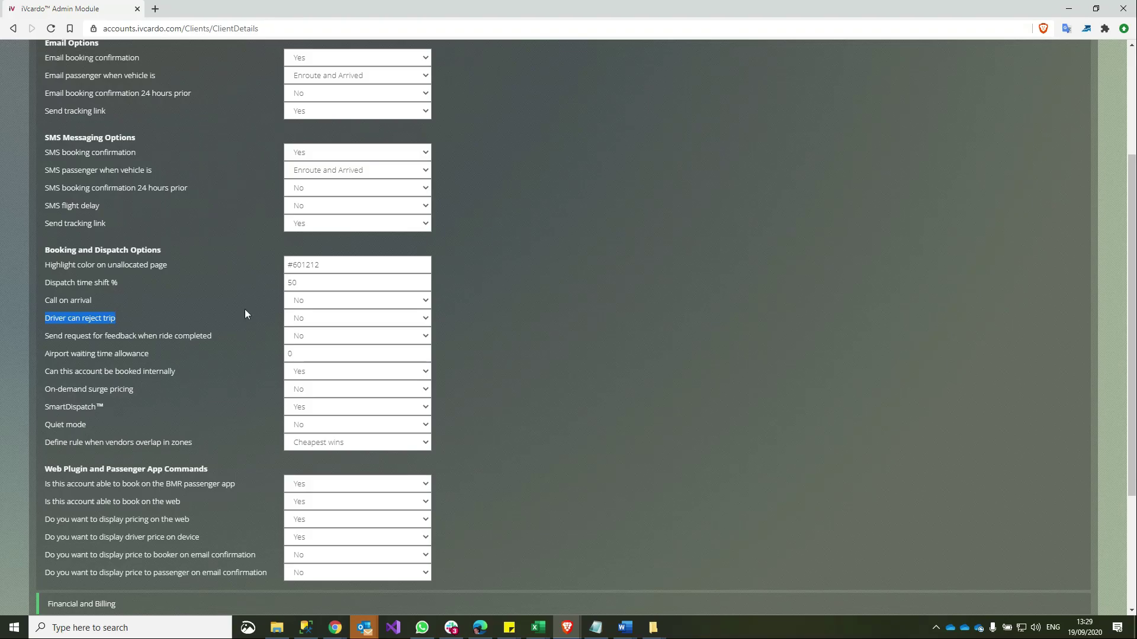
left_click(300, 318)
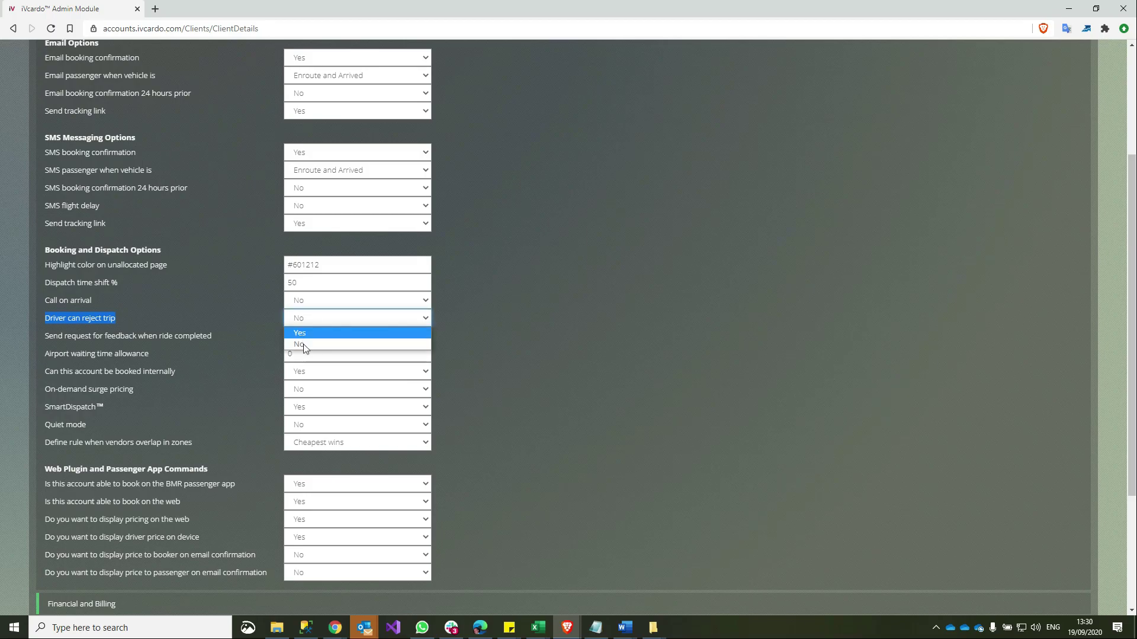
left_click(318, 315)
double_click(89, 320)
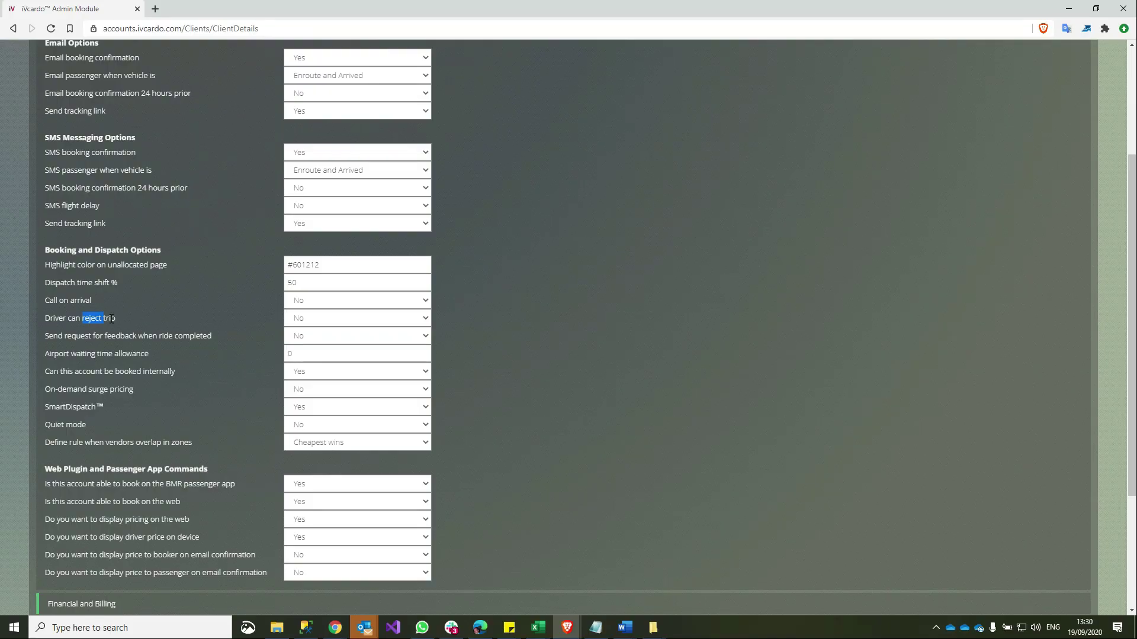
Set the option to send a feedback request when the ride is completed to Yes.
scroll(107, 311, "down", 1)
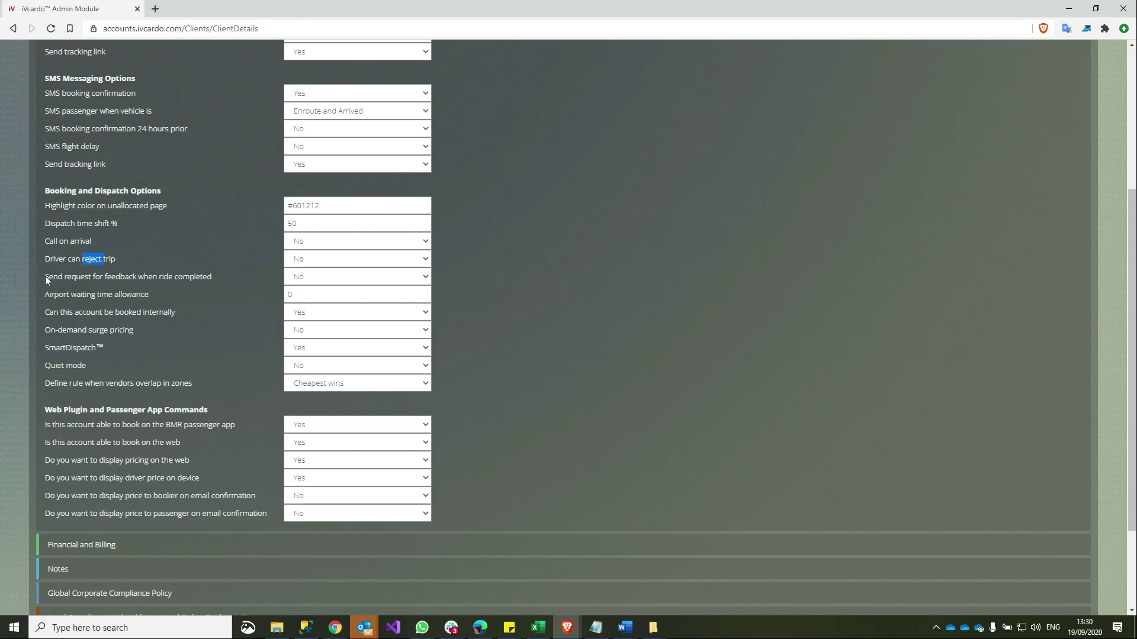
left_click_drag(45, 277, 215, 278)
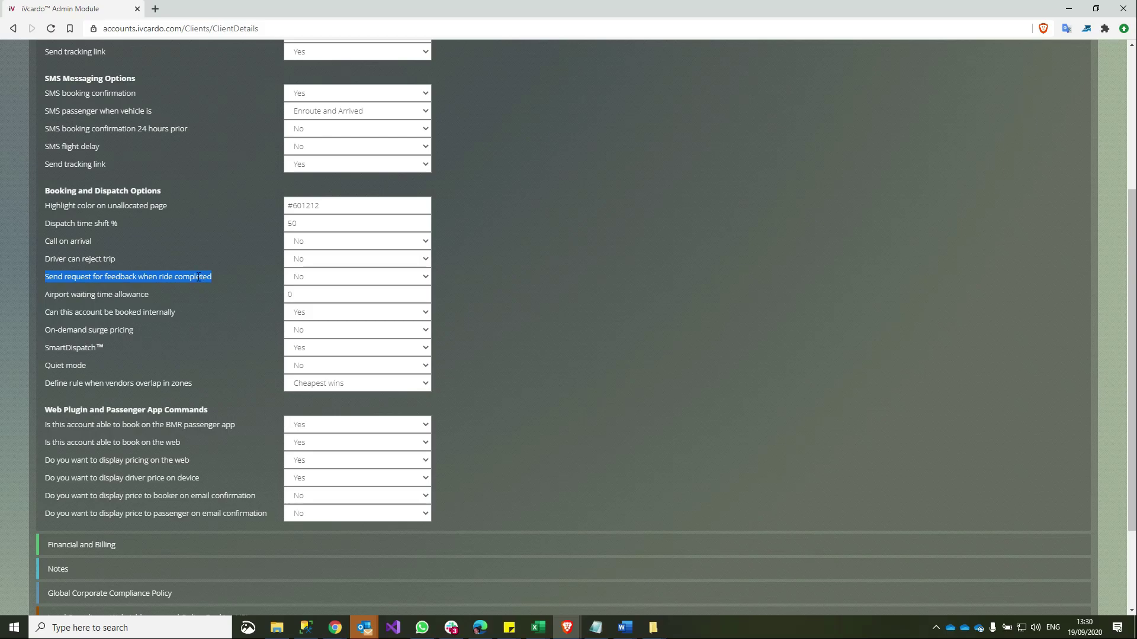
double_click(201, 276)
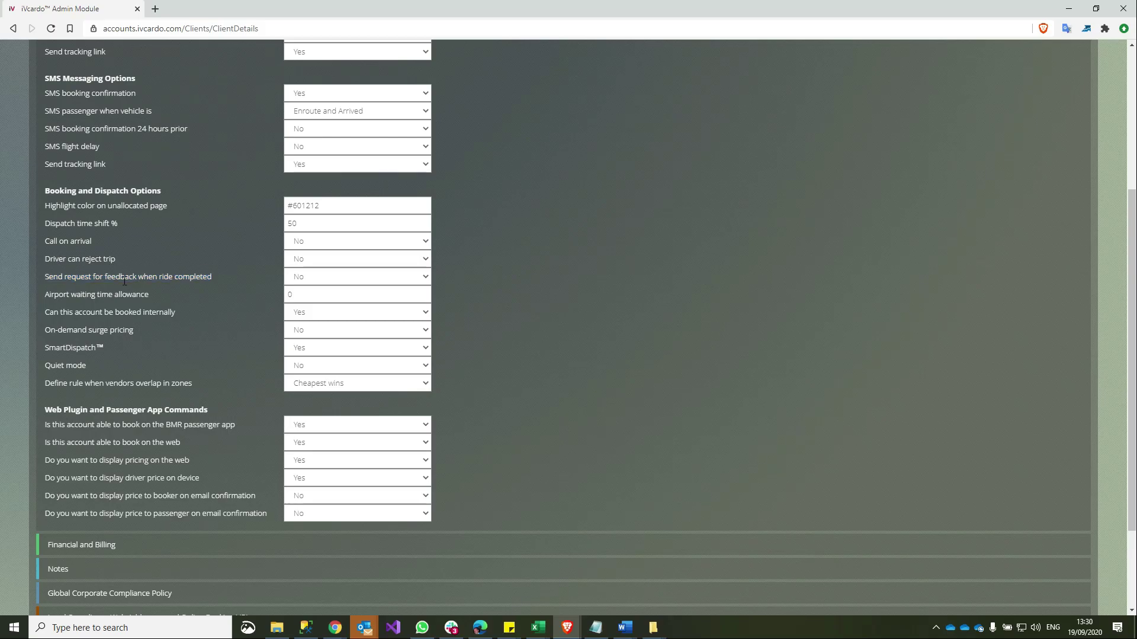
double_click(135, 277)
left_click(317, 283)
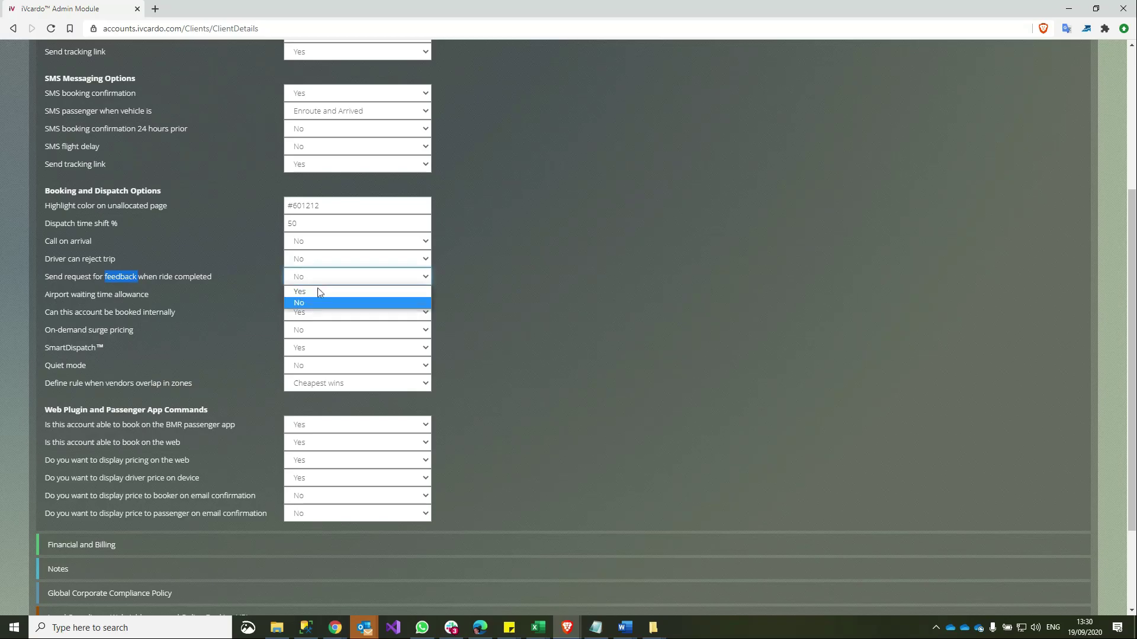
left_click(317, 303)
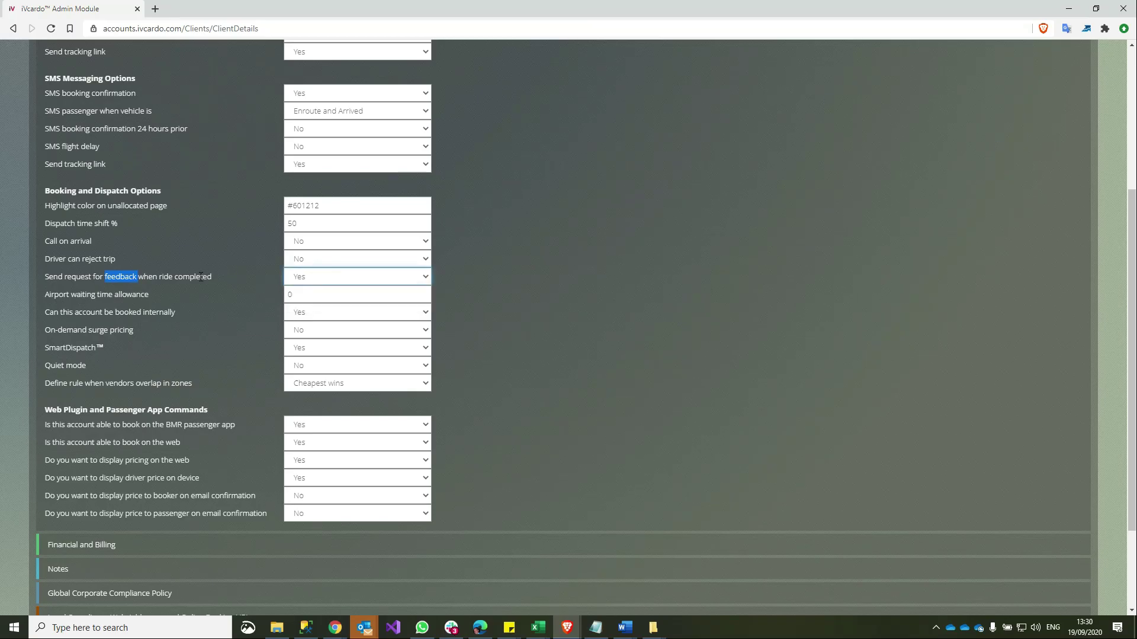
double_click(201, 276)
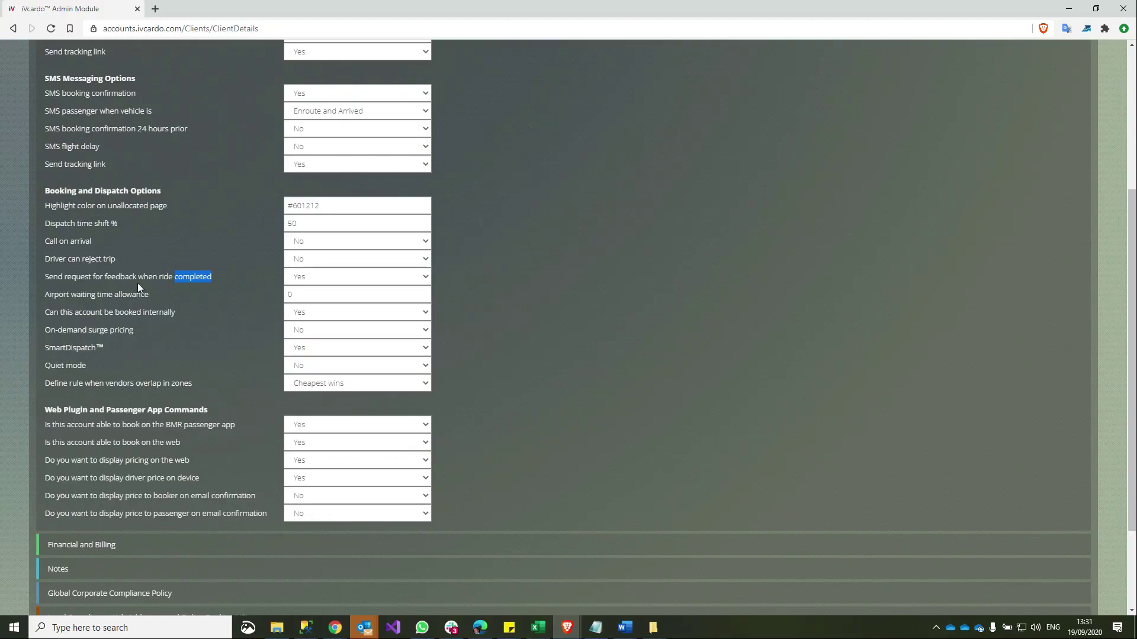
triple_click(76, 277)
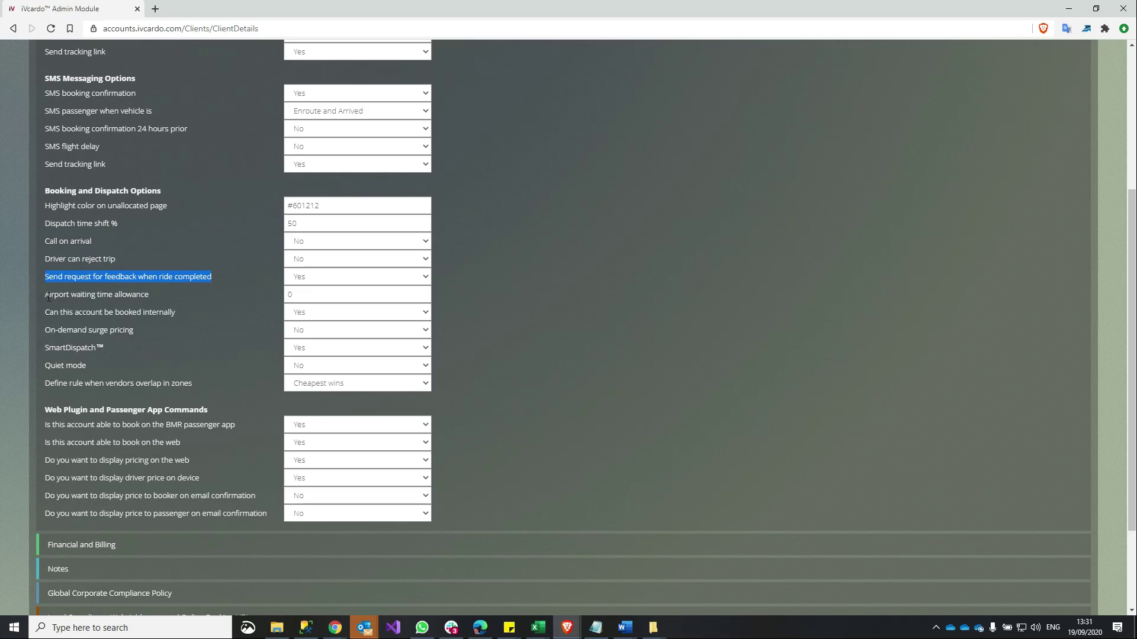
Set the airport waiting time allowance to 50.
left_click_drag(47, 296, 138, 296)
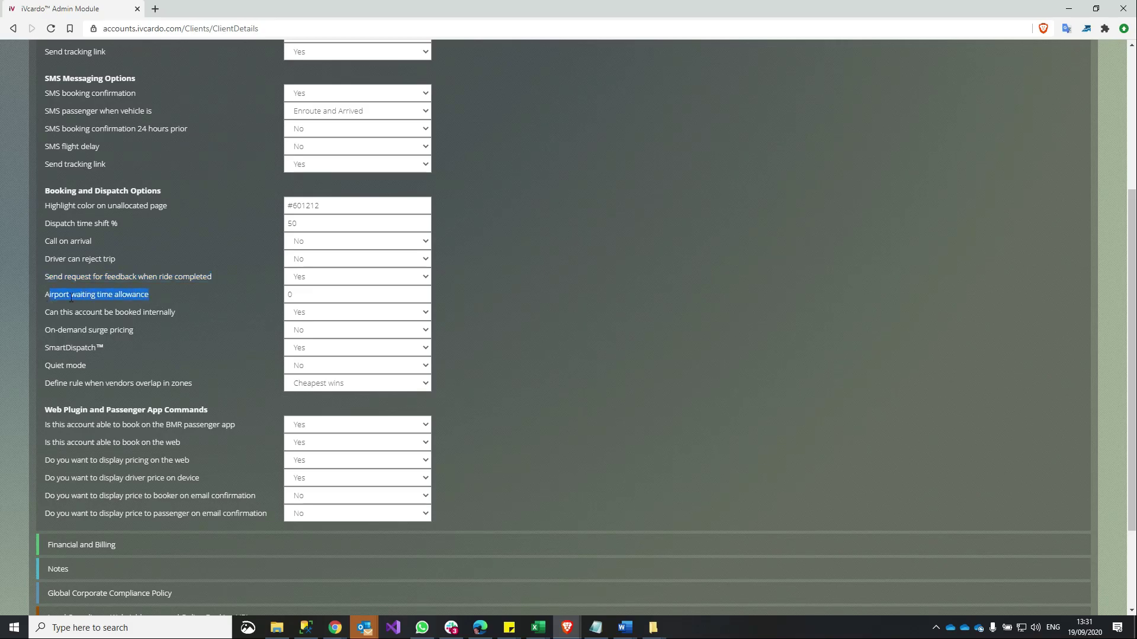
left_click(45, 295)
triple_click(46, 295)
double_click(290, 294)
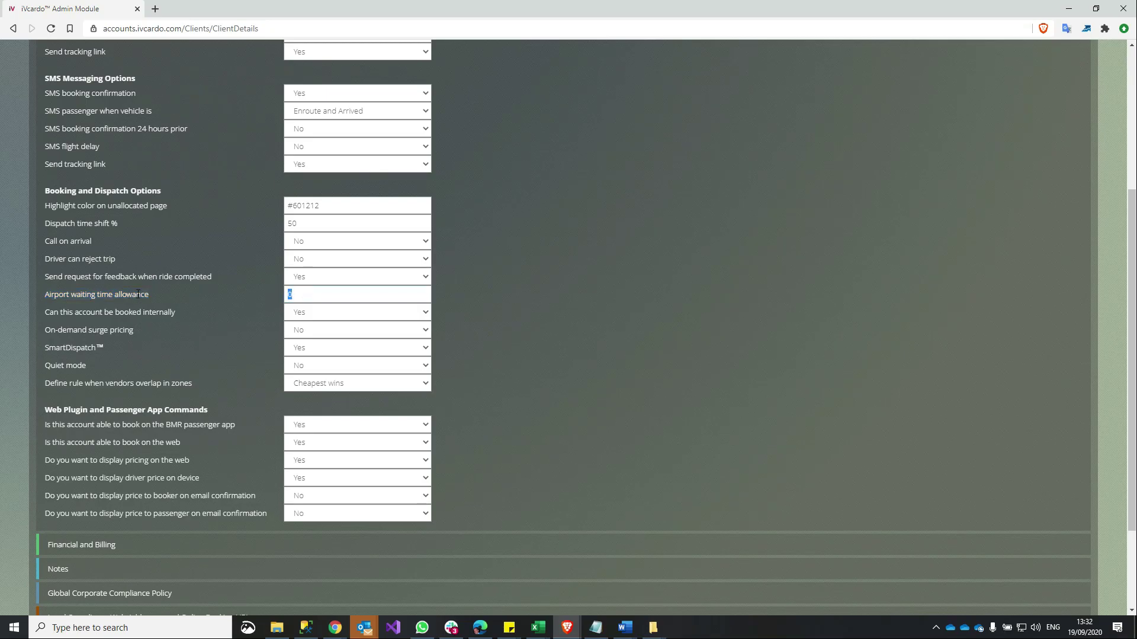
left_click(137, 294)
left_click(120, 295)
type("50")
left_click_drag(317, 292, 231, 331)
Examine the choices for whether this account can be booked internally.
left_click(316, 316)
left_click(169, 322)
double_click(166, 311)
triple_click(166, 314)
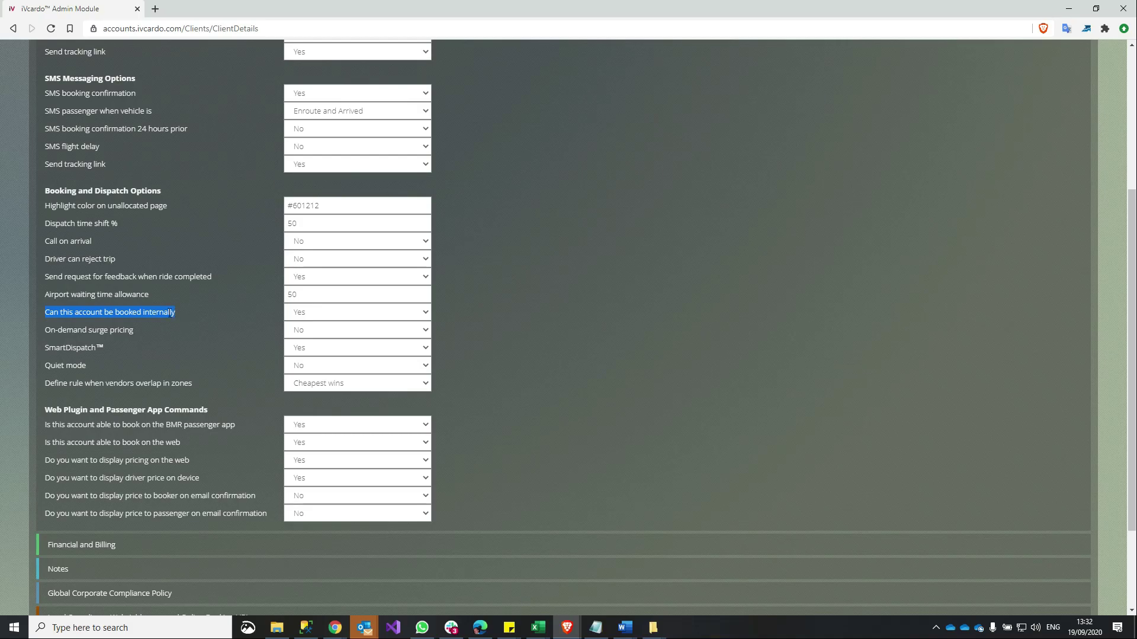
double_click(171, 313)
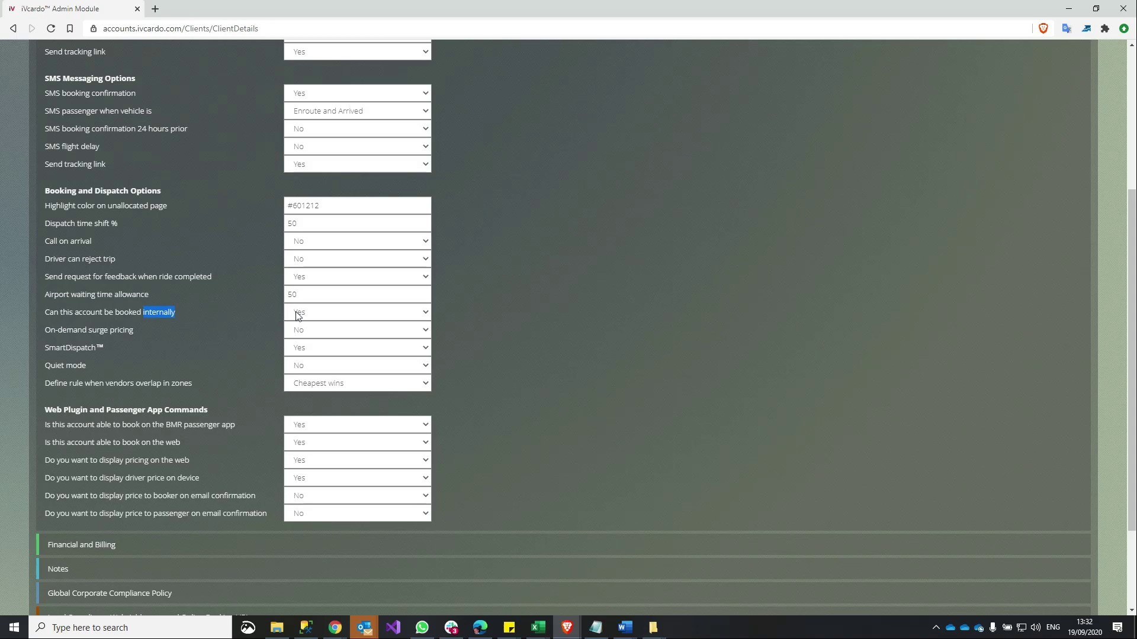
left_click(297, 313)
left_click(298, 323)
left_click(97, 312)
Examine the on-demand surge pricing option and locate the matching price increase entry among the service types functions.
triple_click(140, 329)
scroll(215, 336, "up", 1)
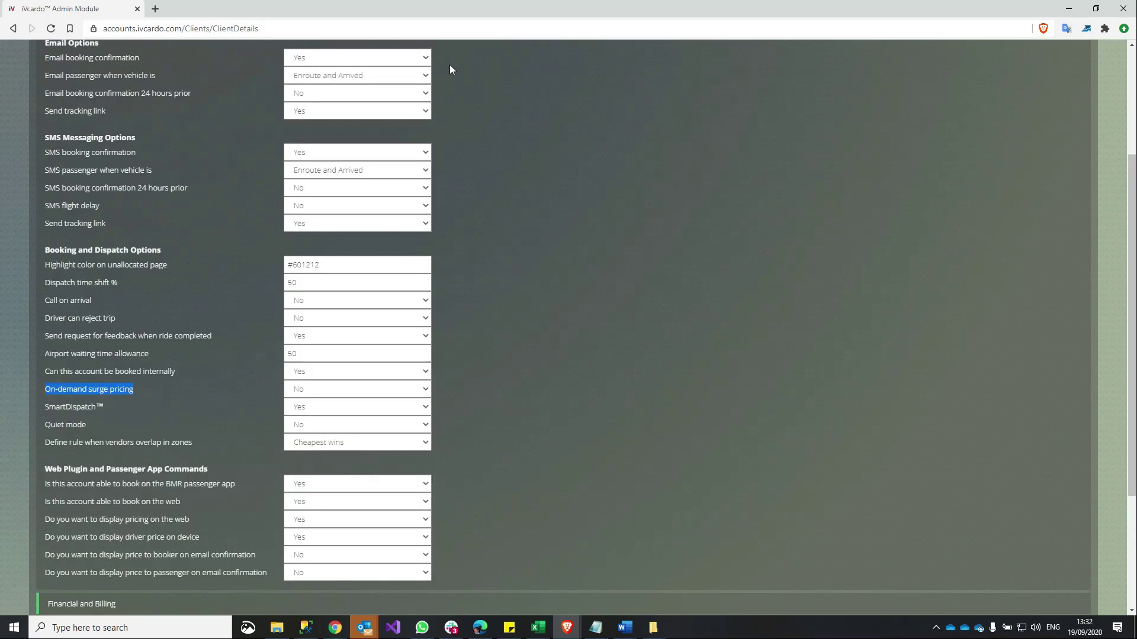
scroll(450, 69, "up", 3)
left_click(444, 49)
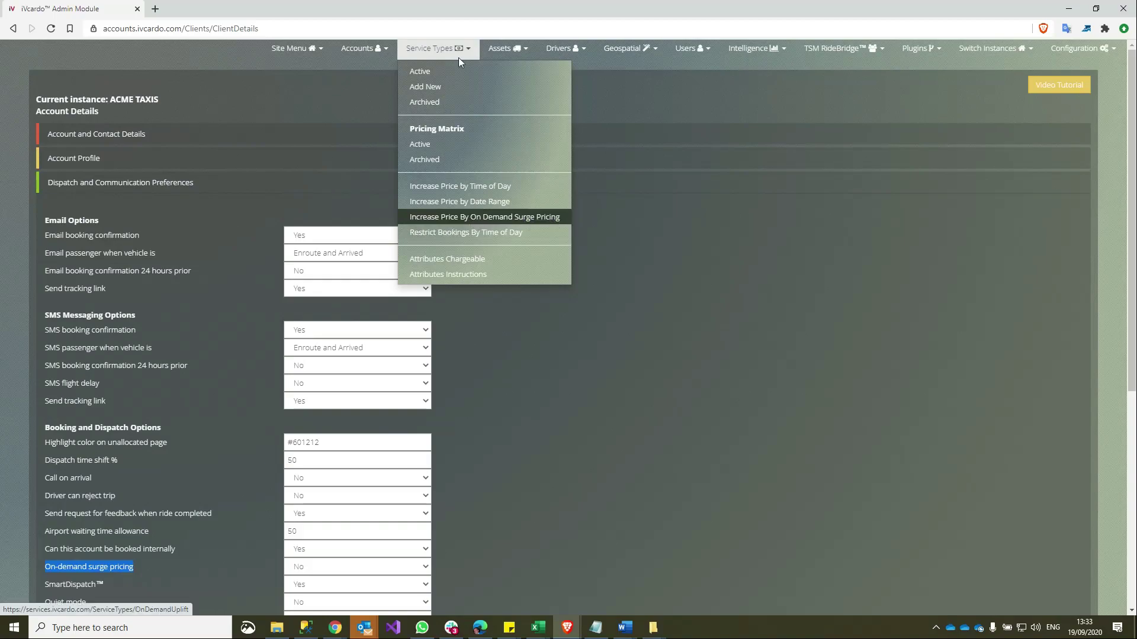
left_click(177, 460)
scroll(119, 441, "down", 1)
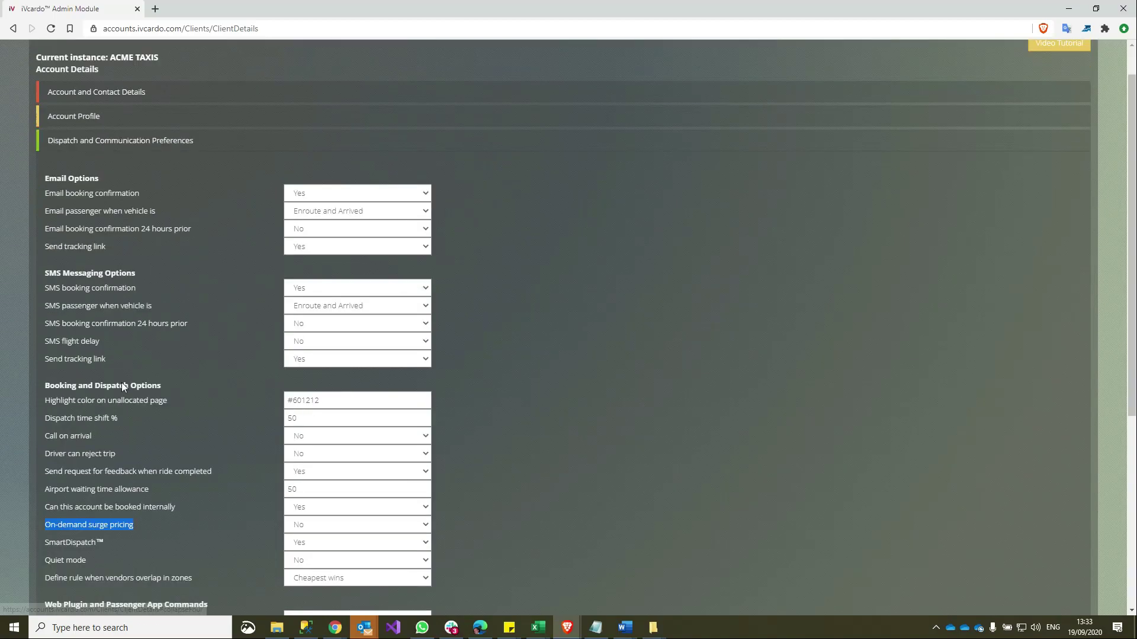
scroll(122, 383, "down", 2)
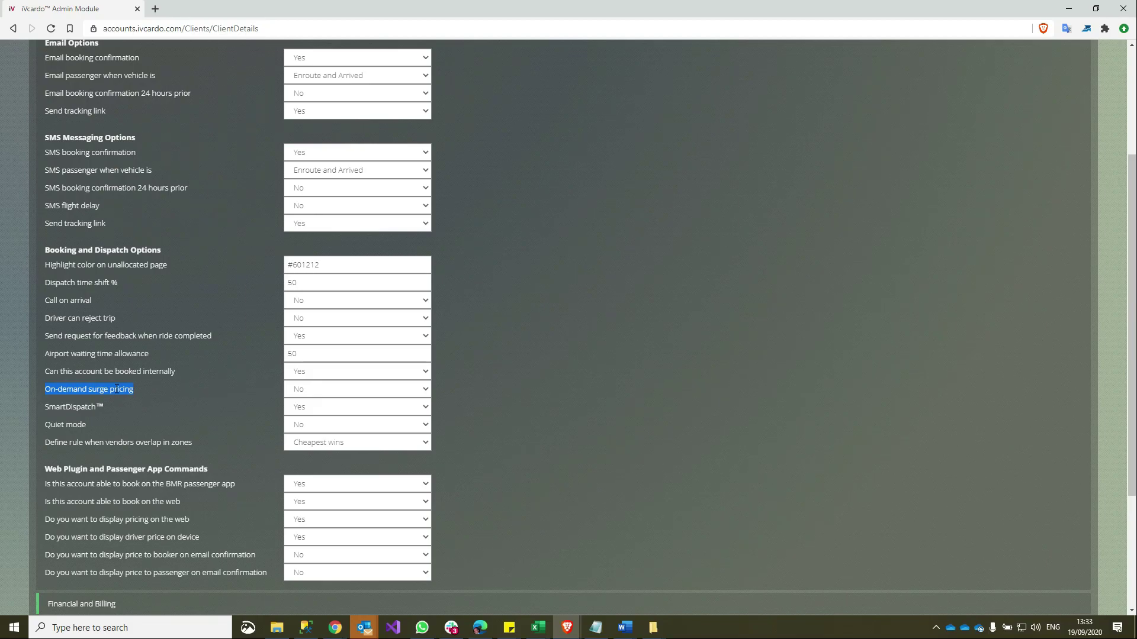
Examine the SmartDispatch option and its available choices.
double_click(80, 407)
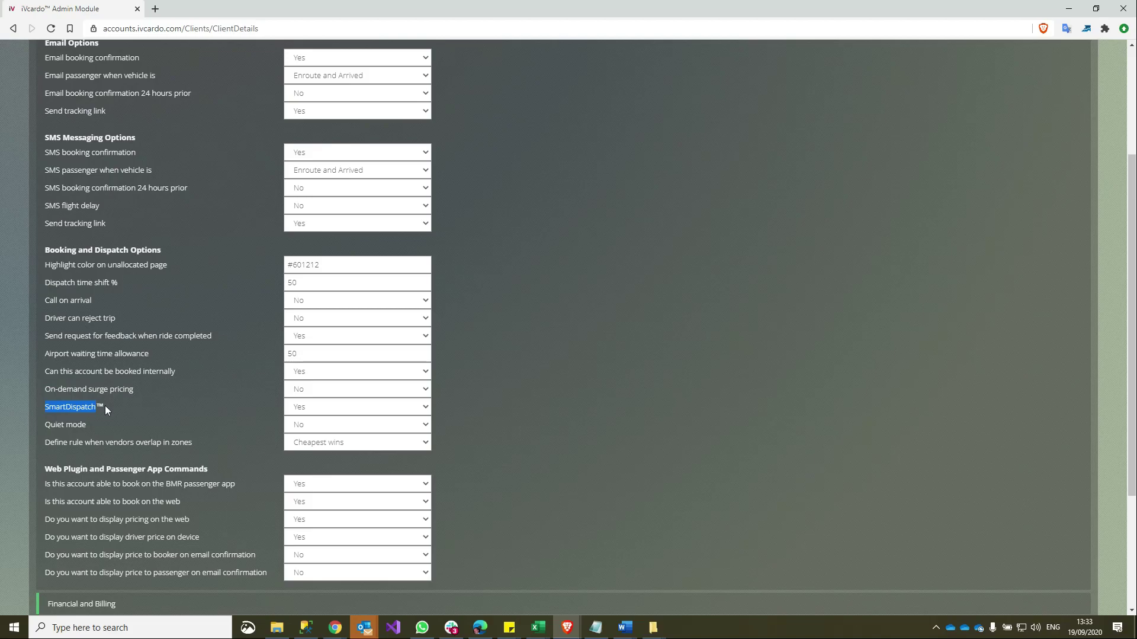
left_click(50, 407)
double_click(90, 407)
left_click(318, 409)
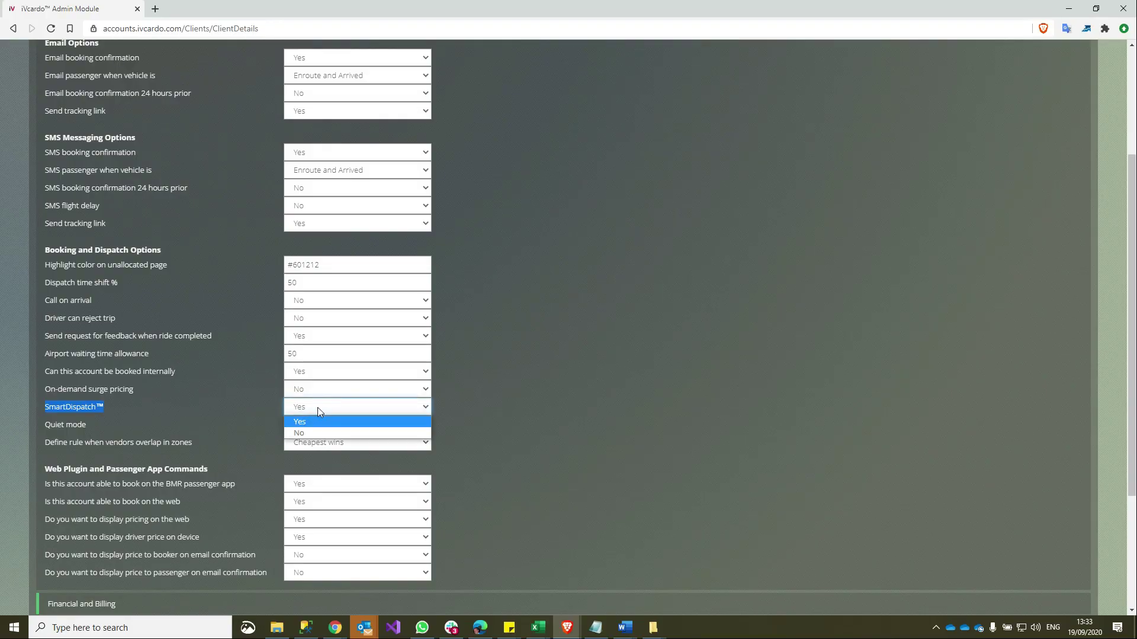
left_click(317, 408)
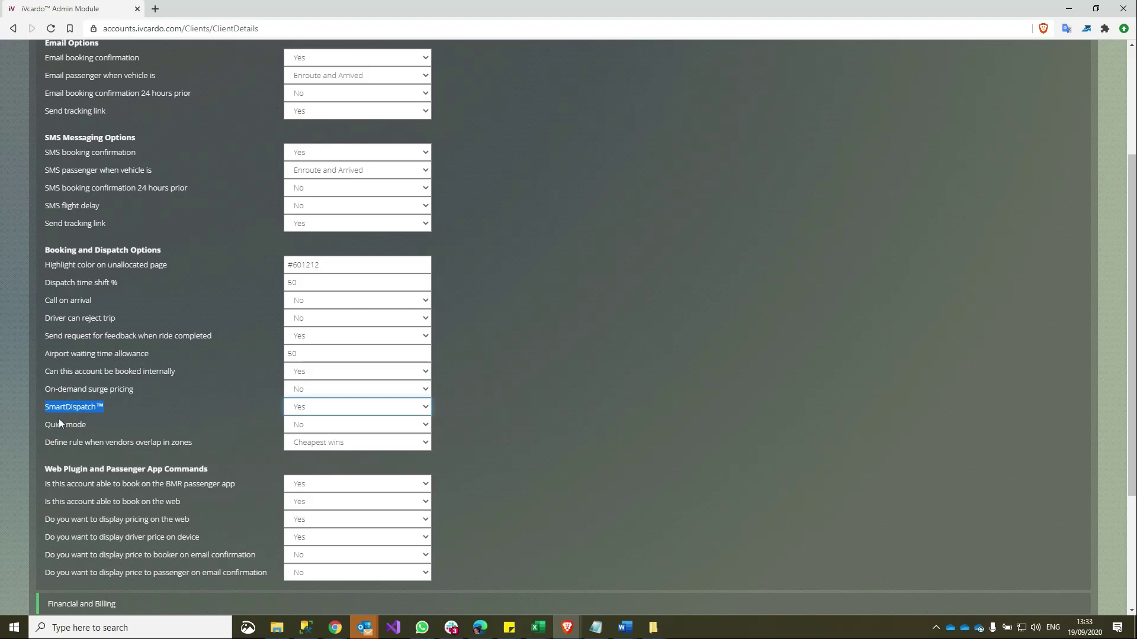
Examine the quiet mode option and its choices alongside the email and SMS notification settings.
left_click_drag(47, 426, 87, 424)
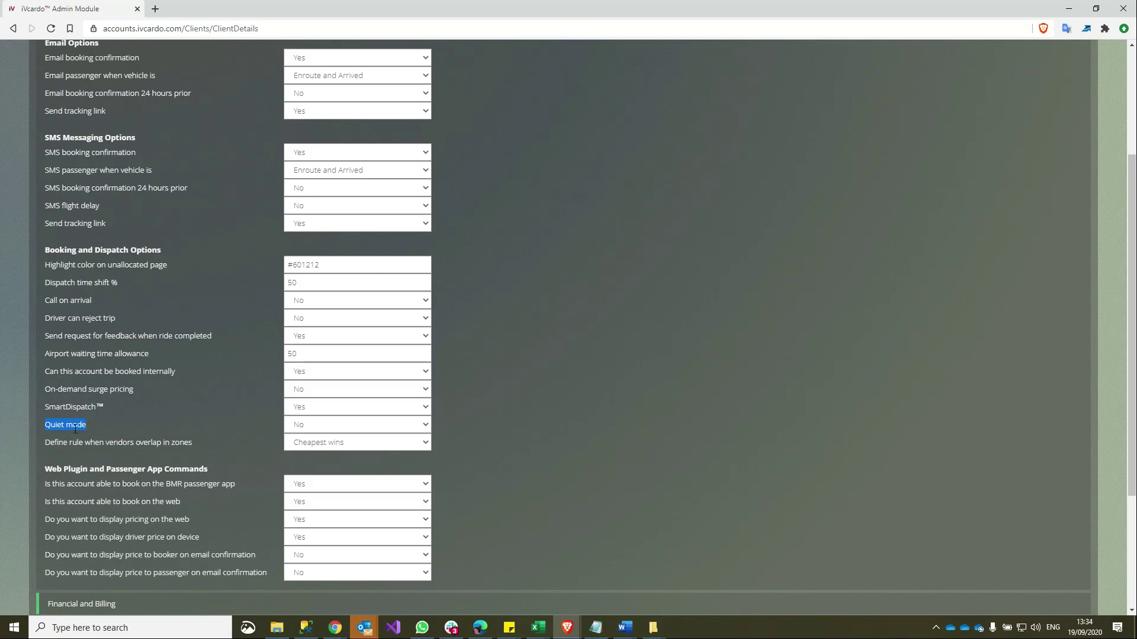
left_click(323, 426)
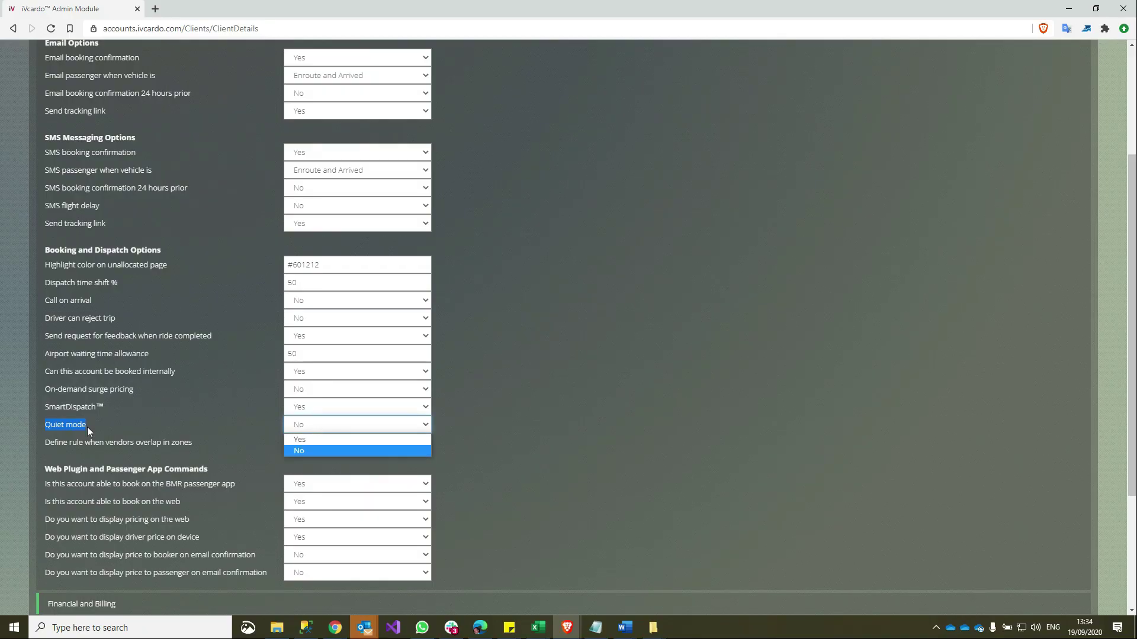
left_click(59, 427)
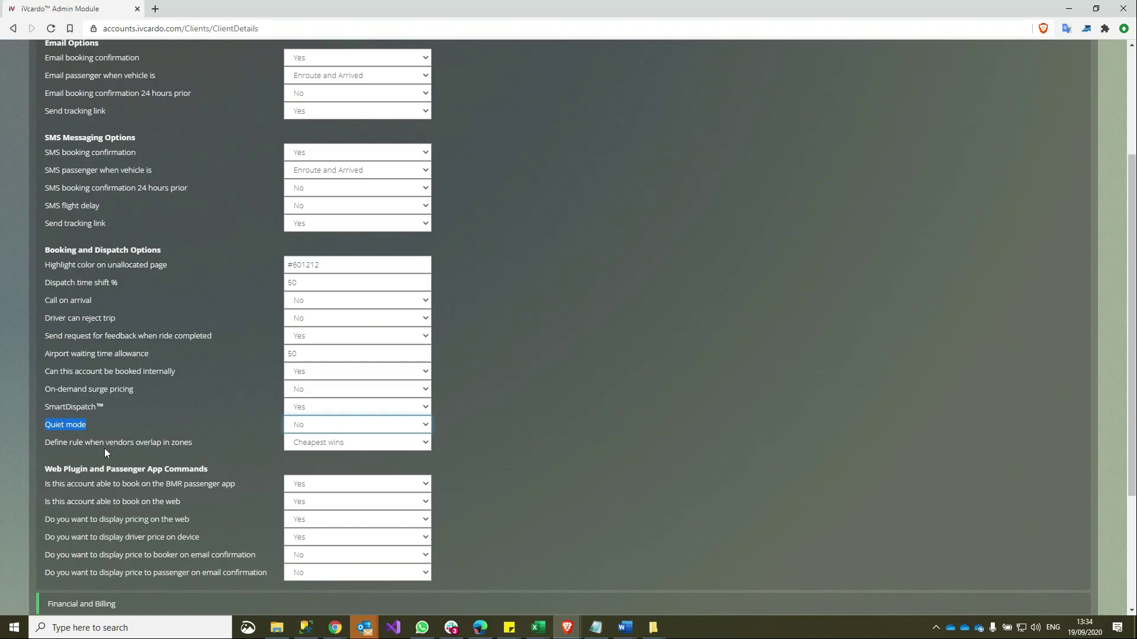
left_click(329, 429)
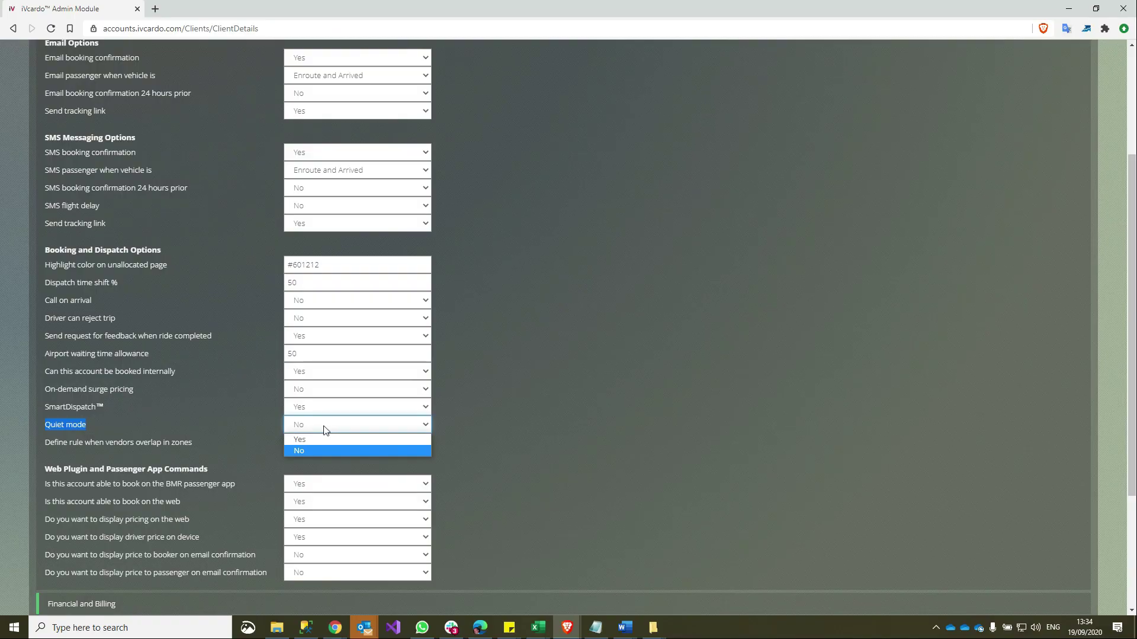
left_click(153, 440)
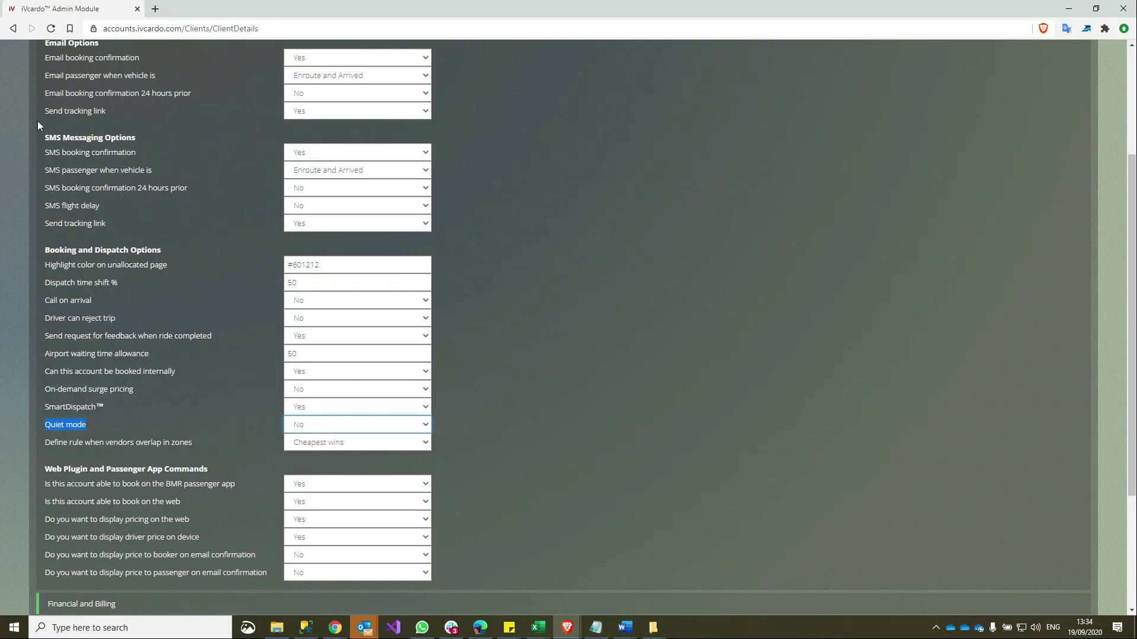
scroll(65, 124, "up", 1)
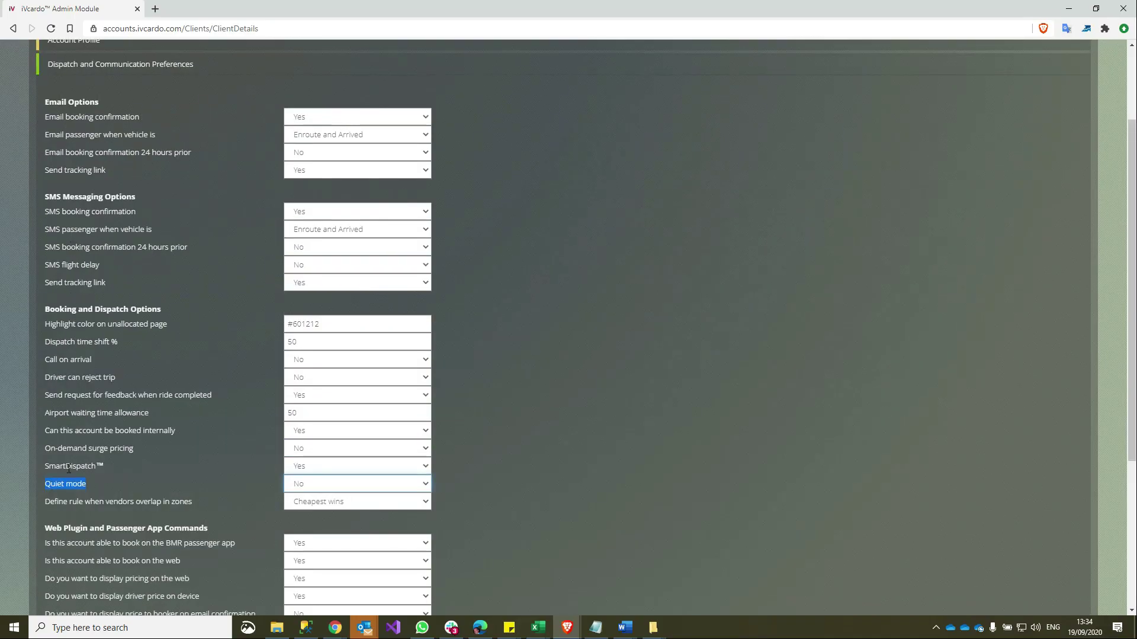
scroll(98, 421, "down", 1)
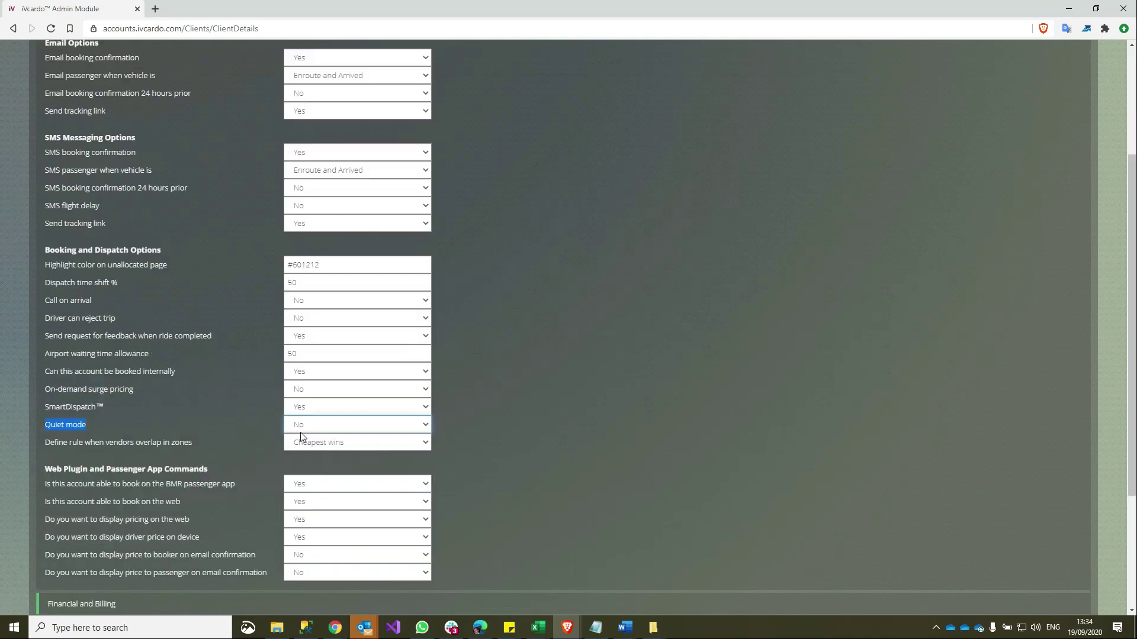
left_click(352, 422)
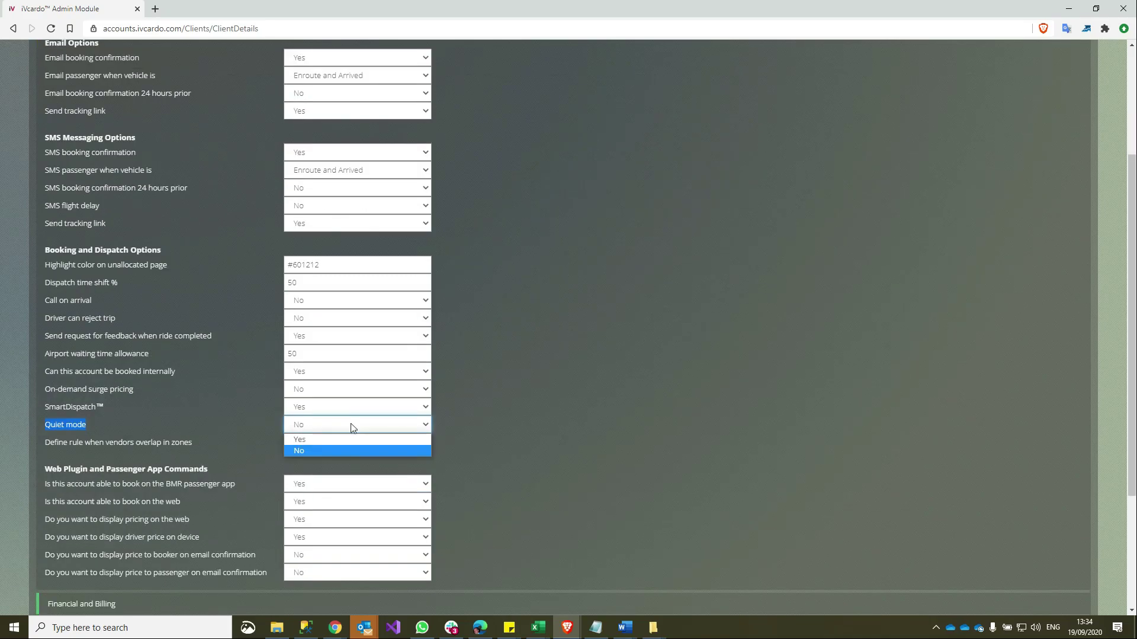
left_click(351, 423)
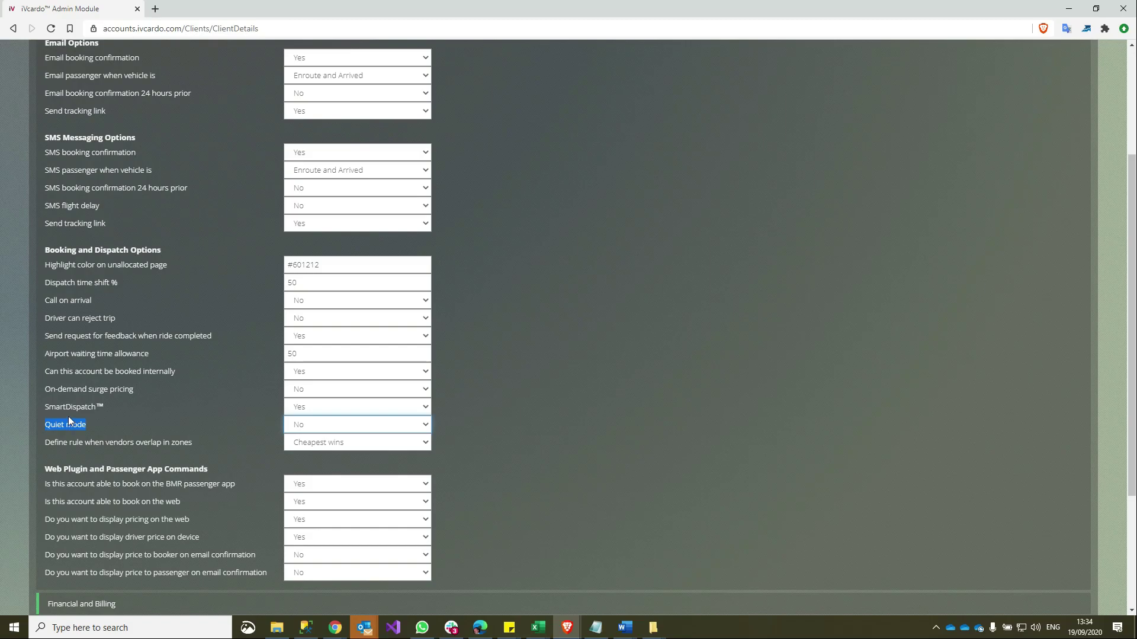
Examine the rule for vendors overlapping in zones and the vendor management entries under TSM RideBridge.
scroll(68, 418, "down", 2)
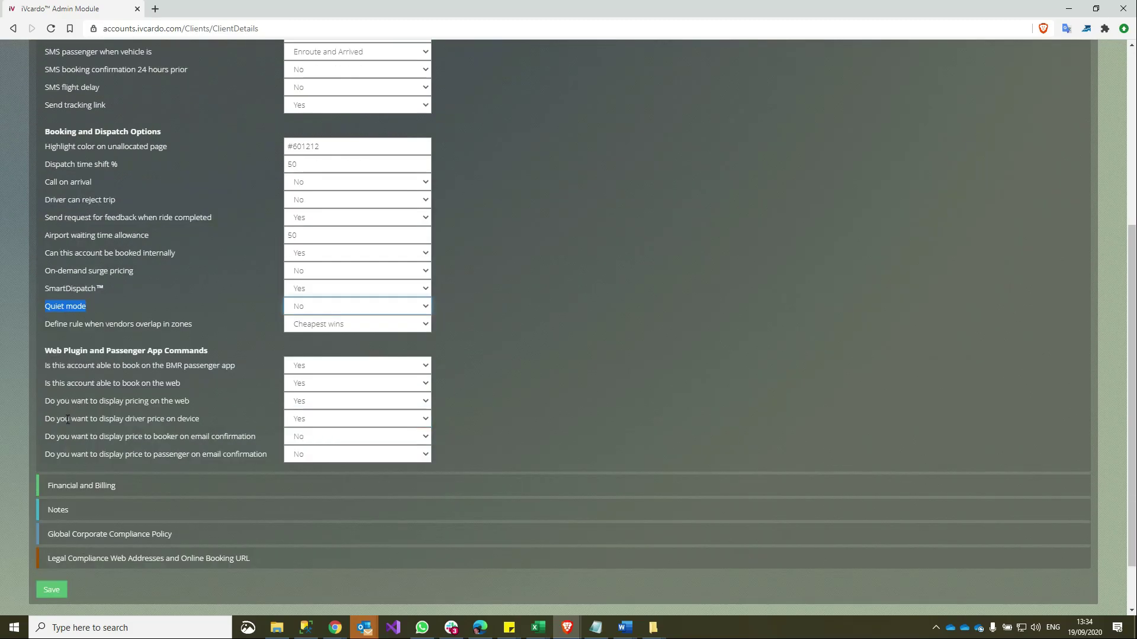
left_click_drag(45, 323, 196, 322)
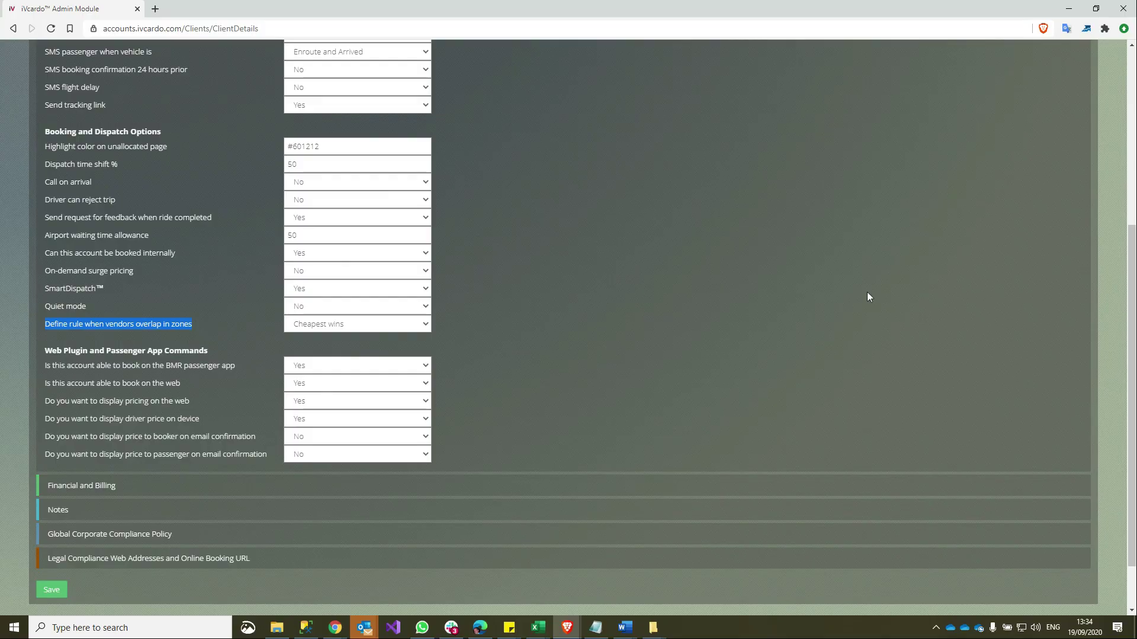
scroll(937, 177, "up", 5)
left_click(841, 48)
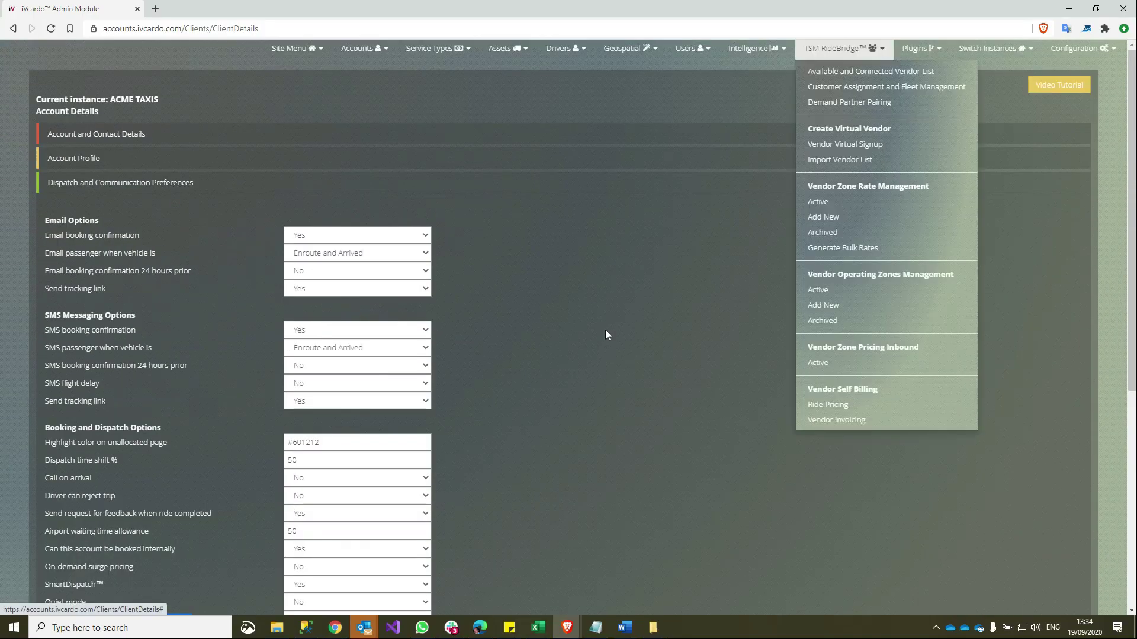
Set the option to display pricing on the web to No.
scroll(264, 509, "down", 4)
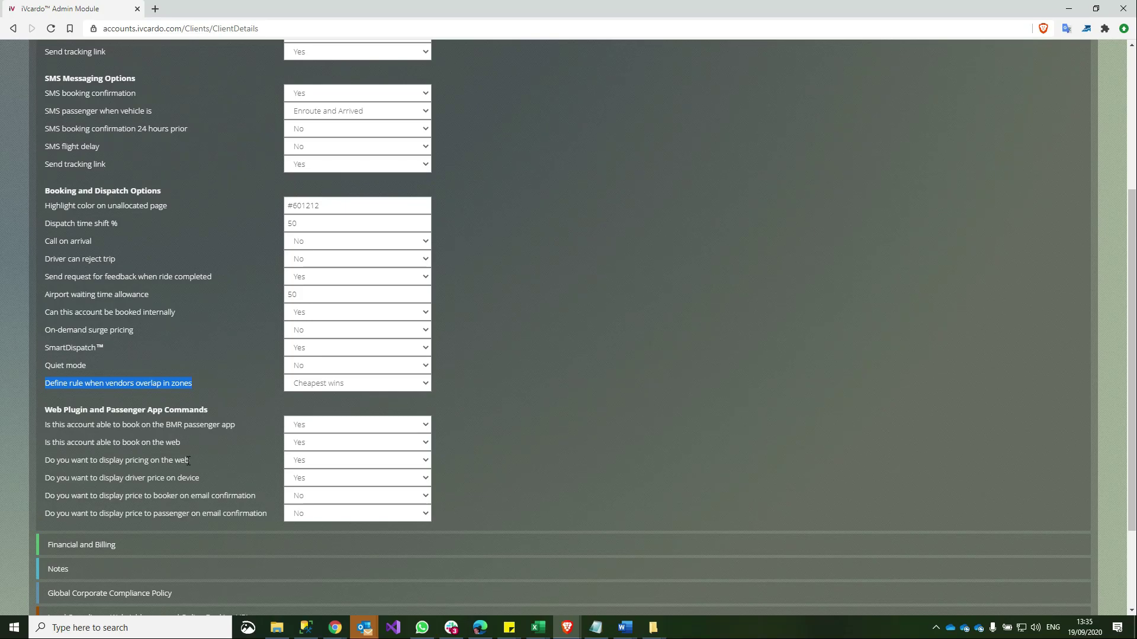
left_click(314, 465)
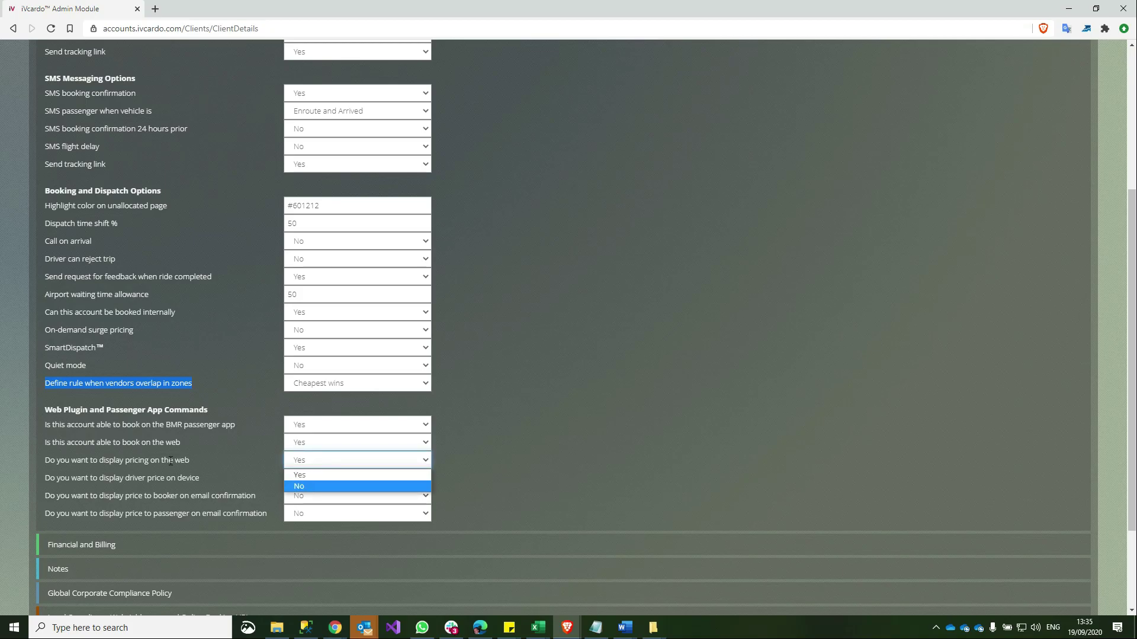
left_click(314, 485)
double_click(167, 459)
scroll(155, 339, "down", 2)
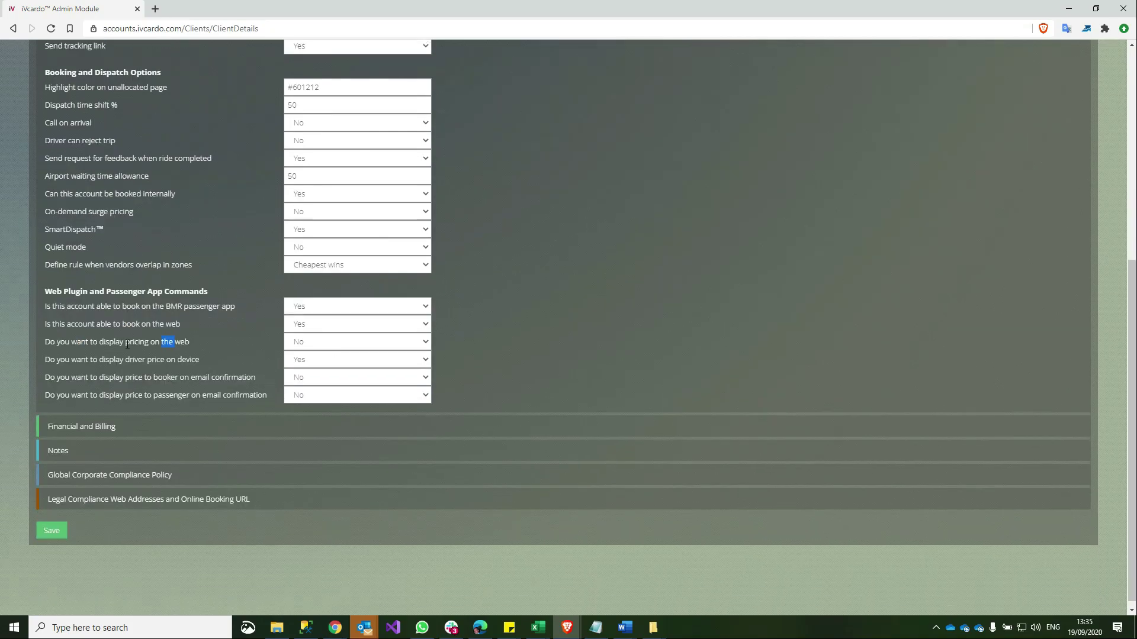
left_click(135, 341)
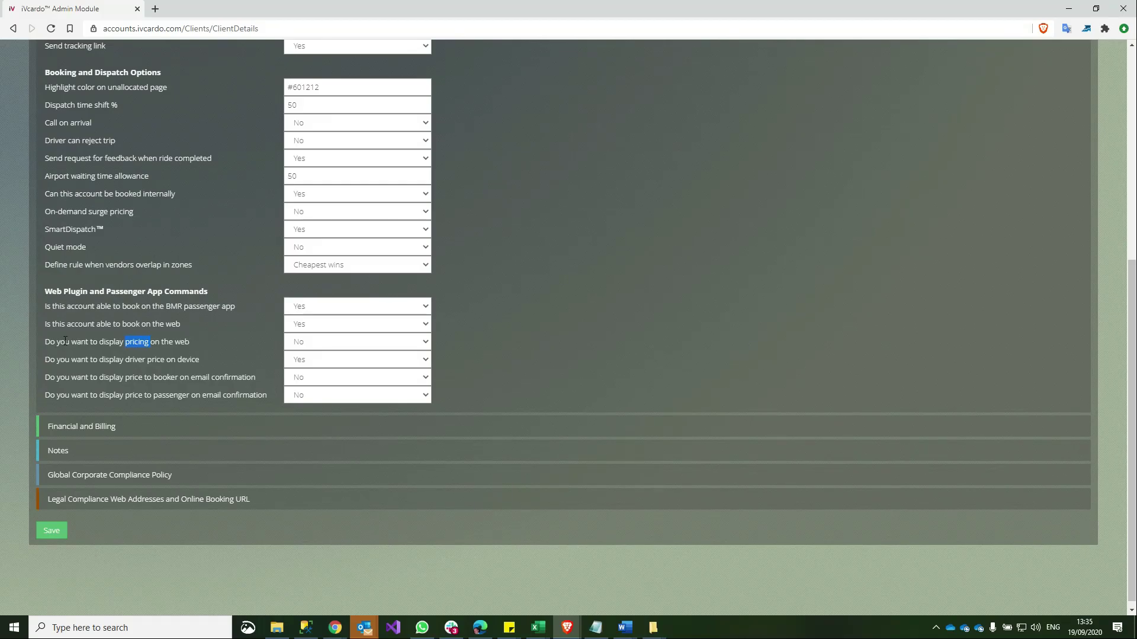
left_click_drag(46, 343, 45, 342)
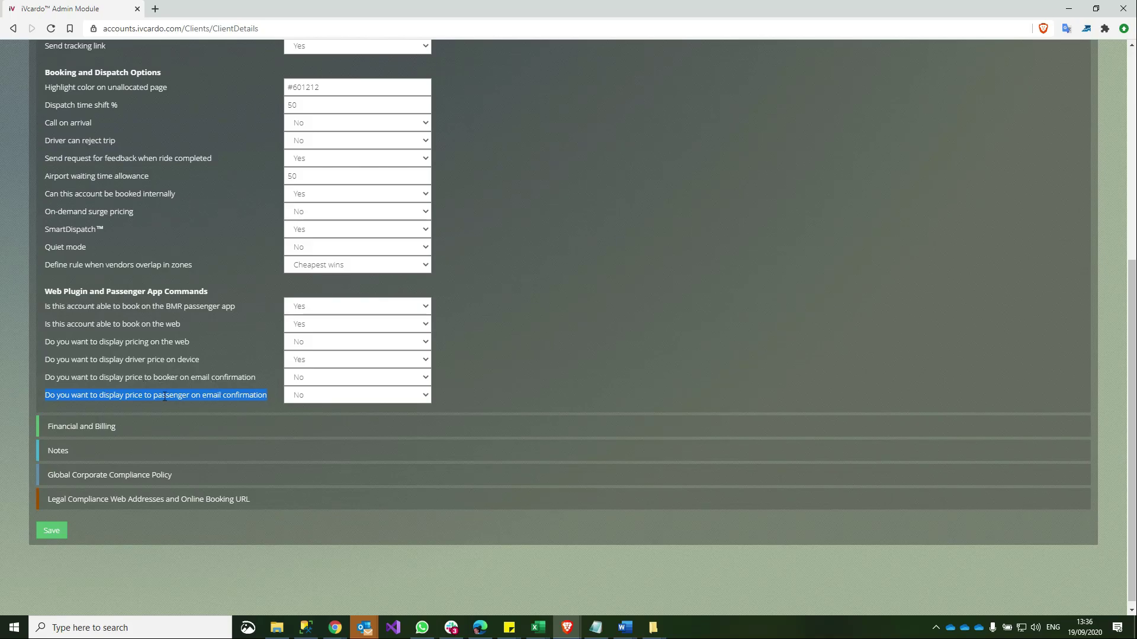
Examine the options for displaying the price to the booker and passenger on email confirmations.
double_click(166, 378)
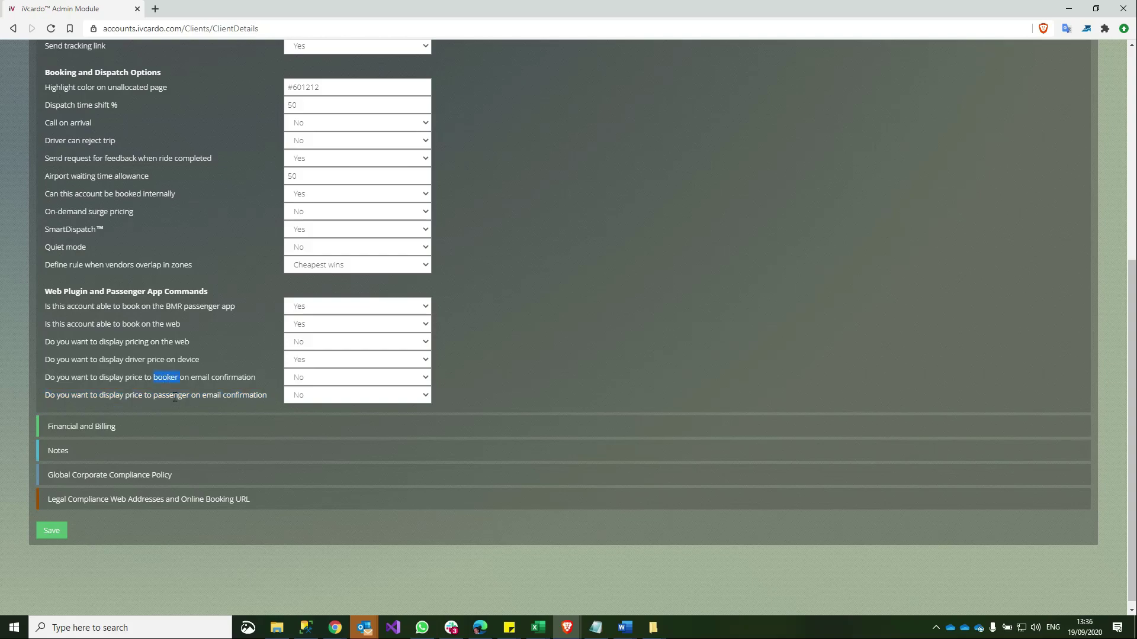
double_click(164, 378)
scroll(148, 382, "down", 1)
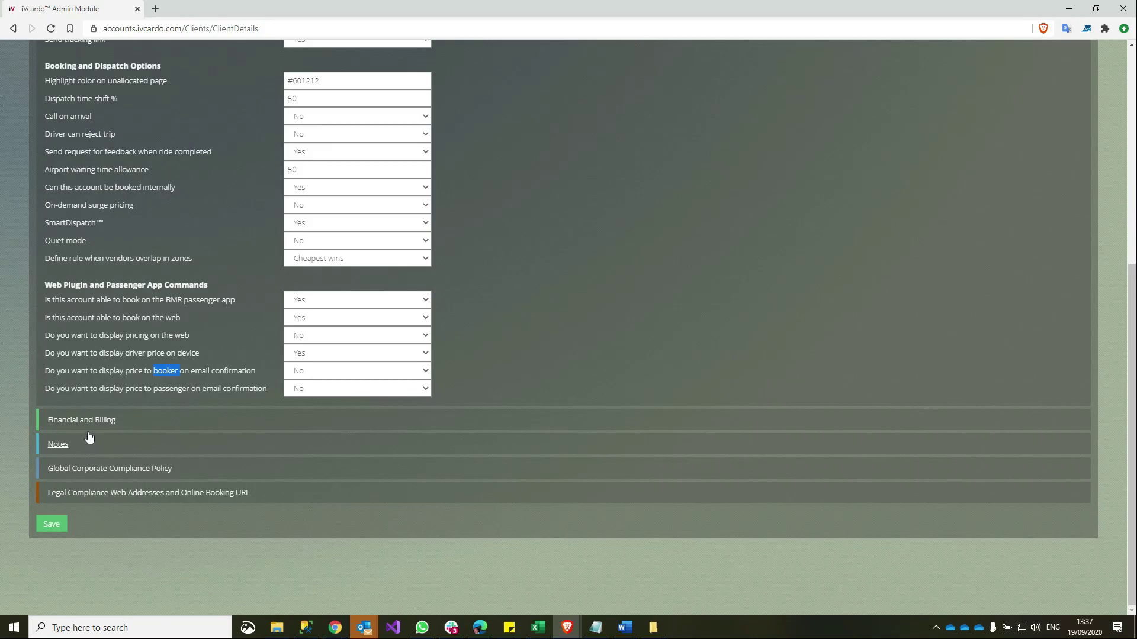
Open the Financial and Billing section and examine the account billing entries and the accounting plugins such as Xero Accounting.
left_click(92, 422)
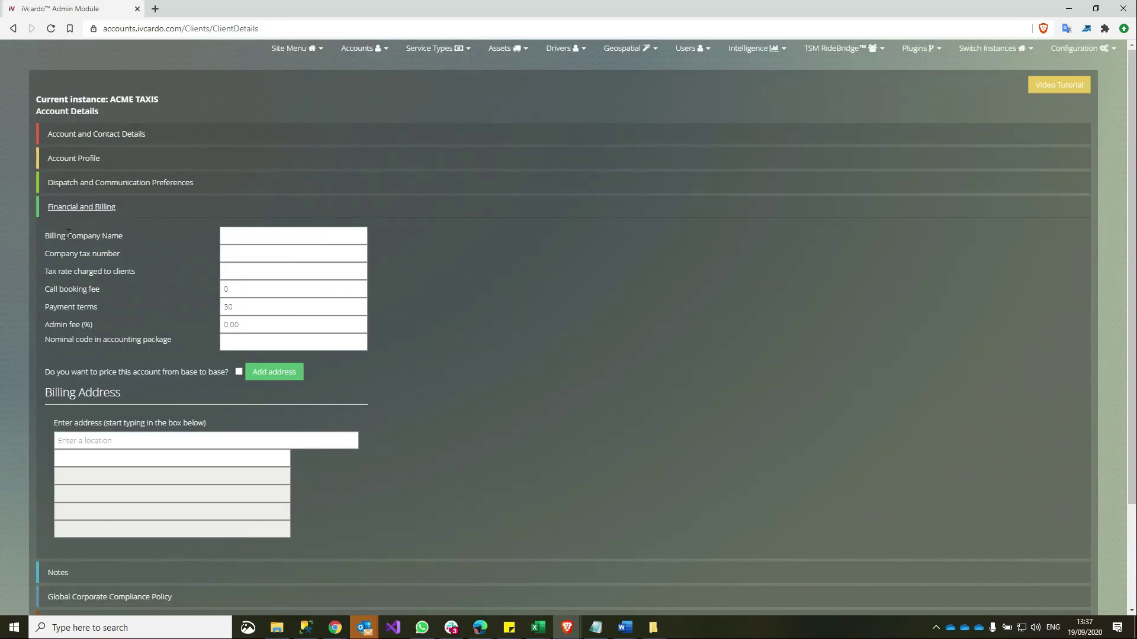
left_click(382, 49)
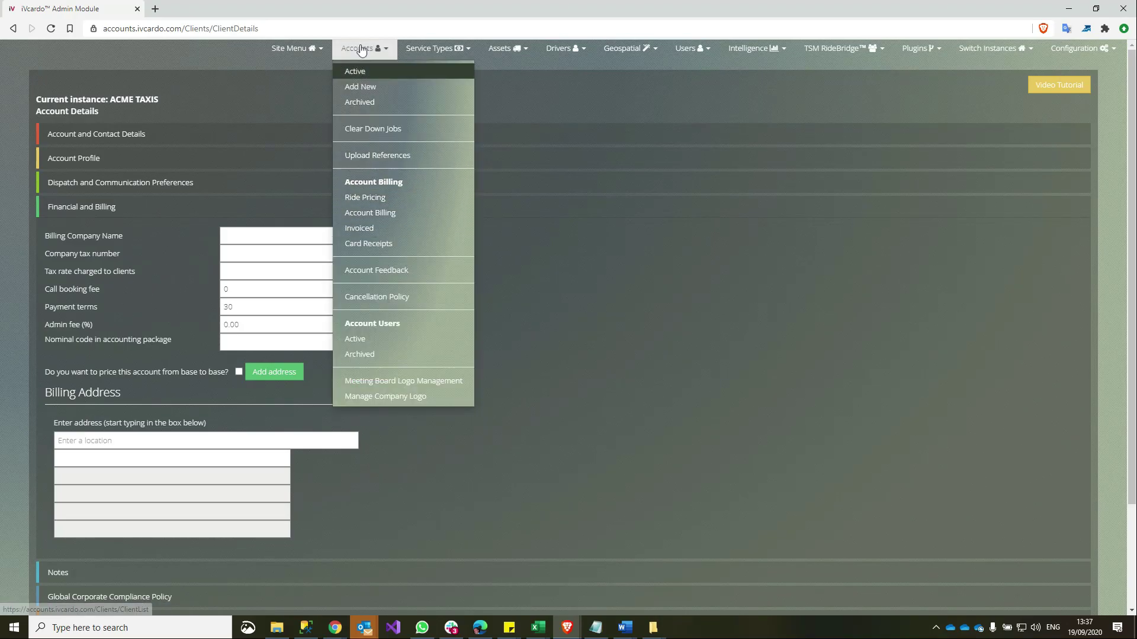
left_click(919, 50)
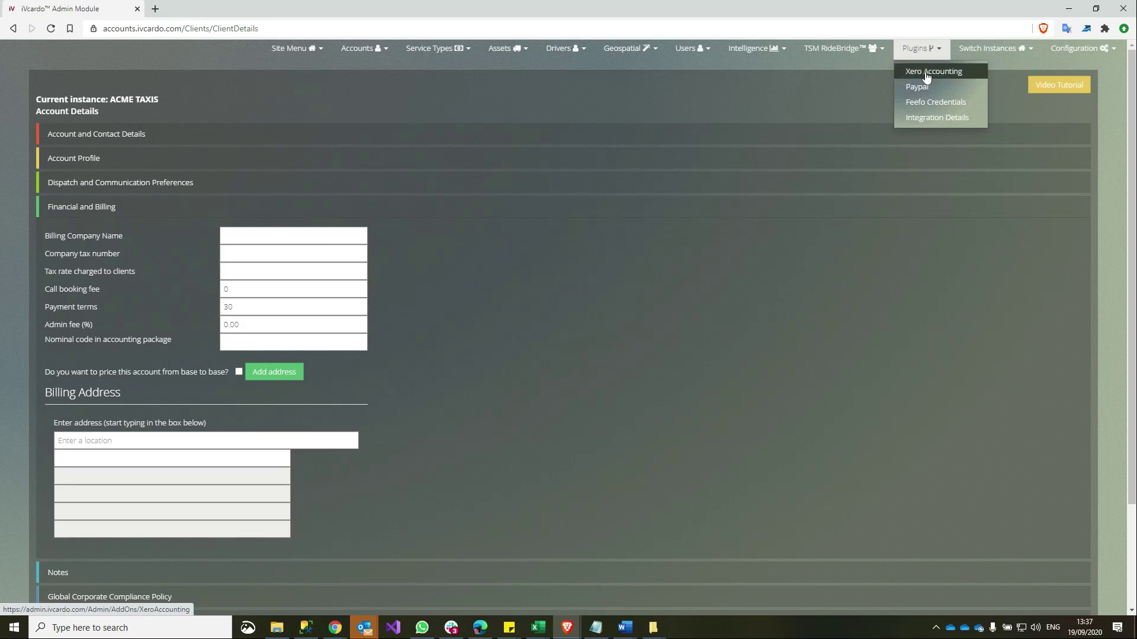
left_click(927, 51)
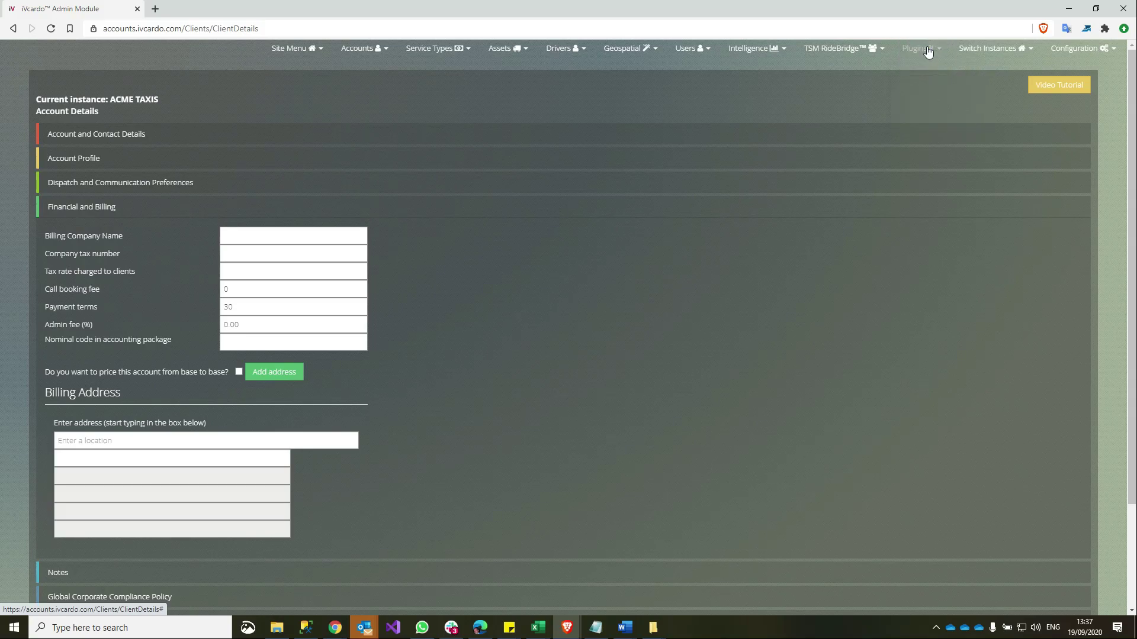
left_click(929, 52)
left_click(925, 51)
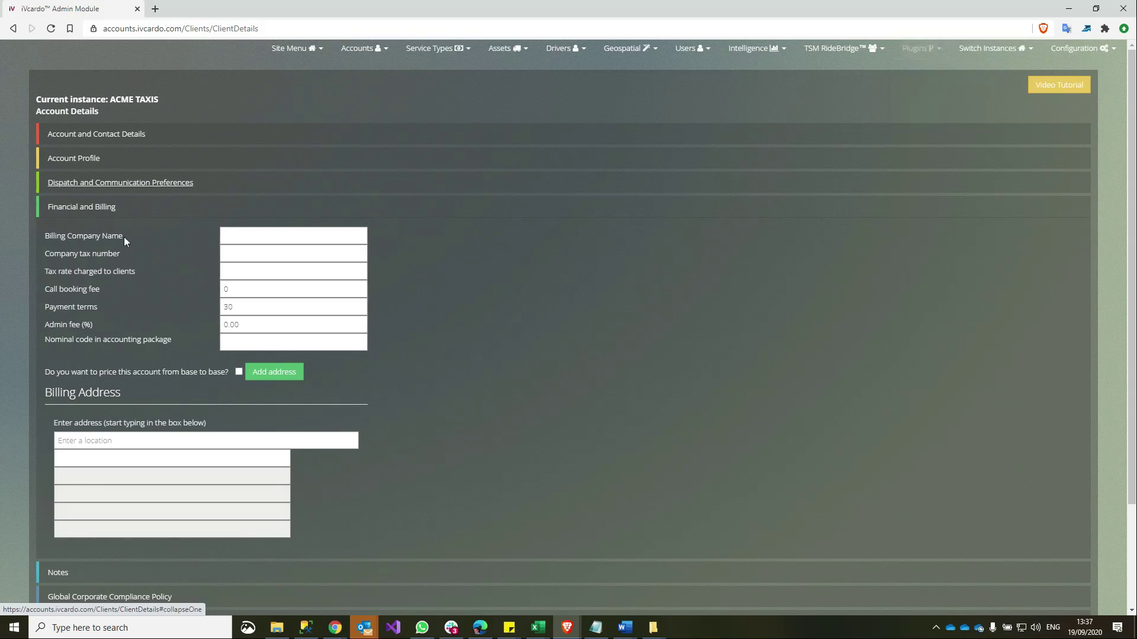
Review the company name and billing contact in Account and Contact Details, returning to Financial and Billing.
left_click(257, 232)
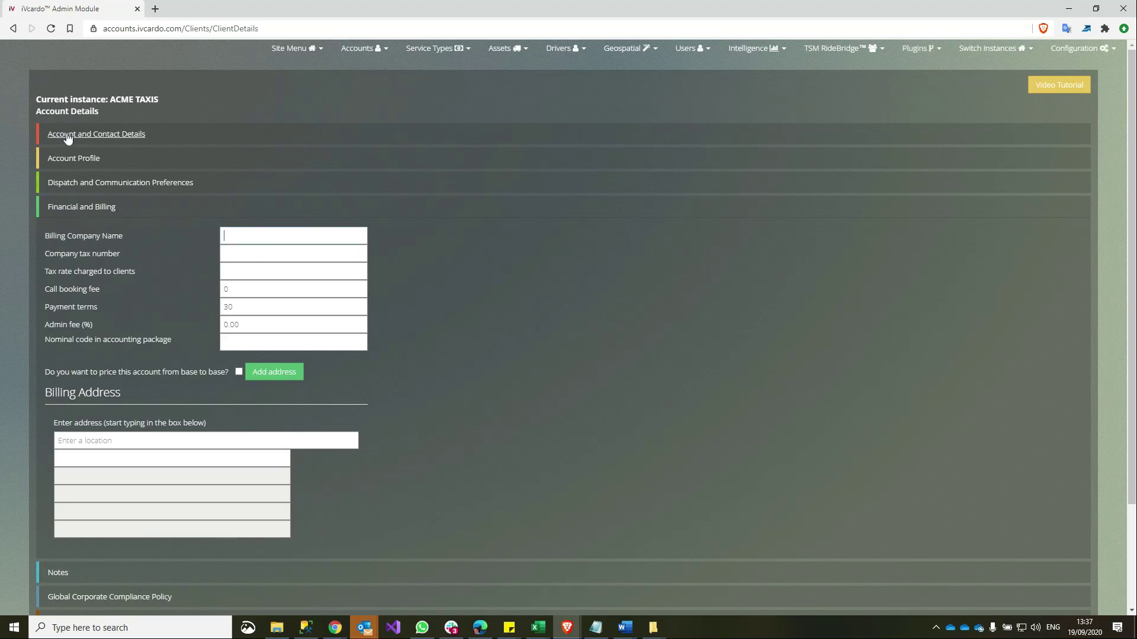
left_click(142, 133)
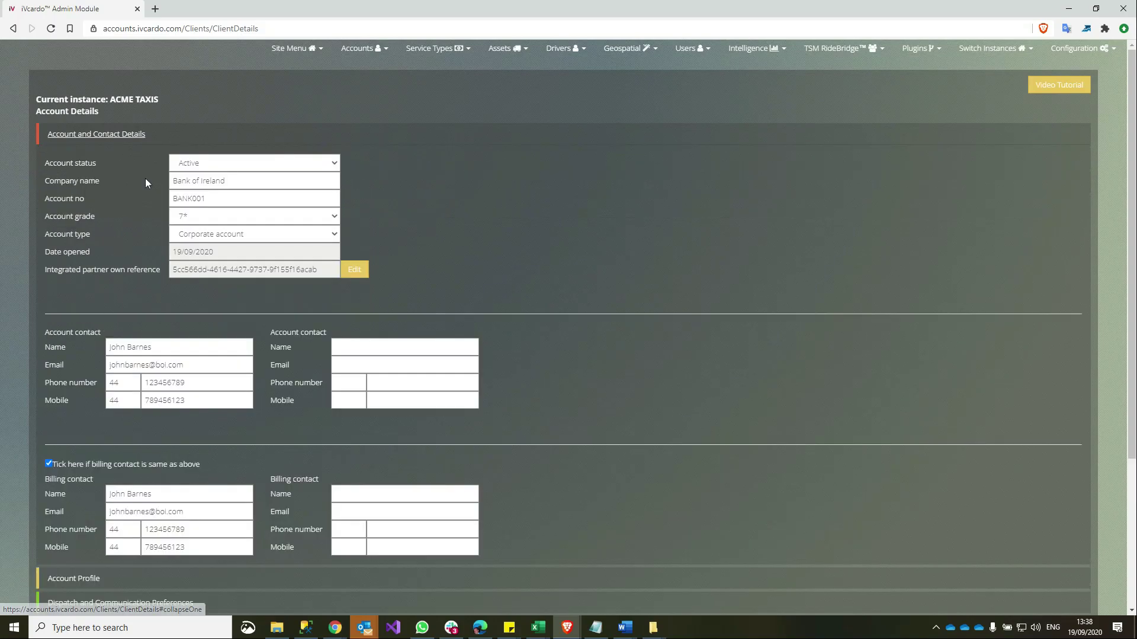
scroll(103, 385, "down", 3)
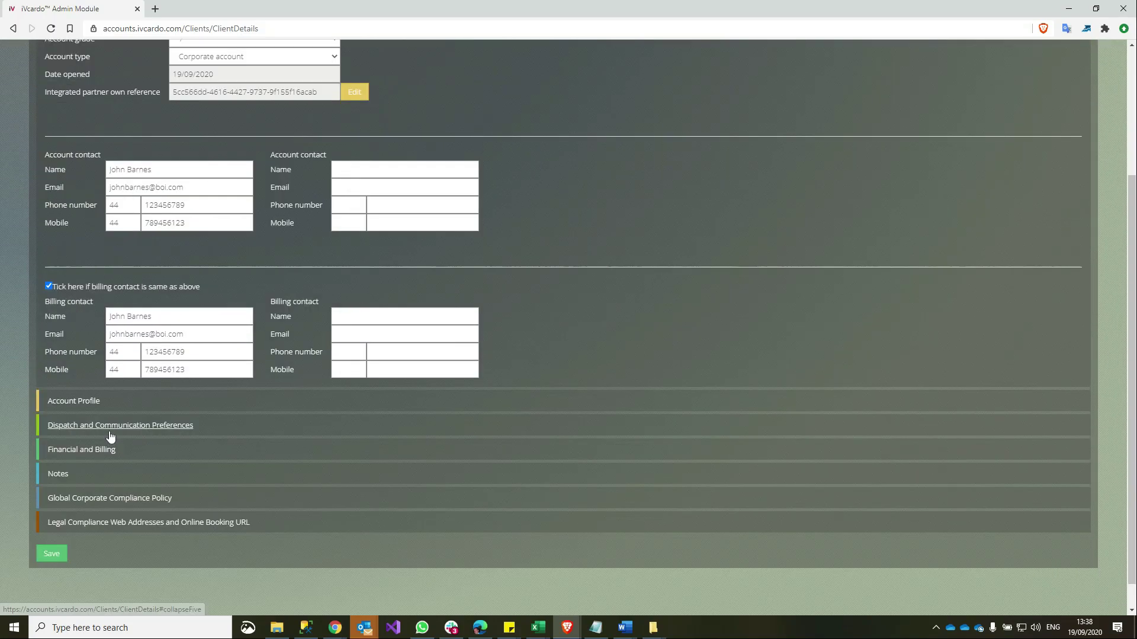
left_click(99, 455)
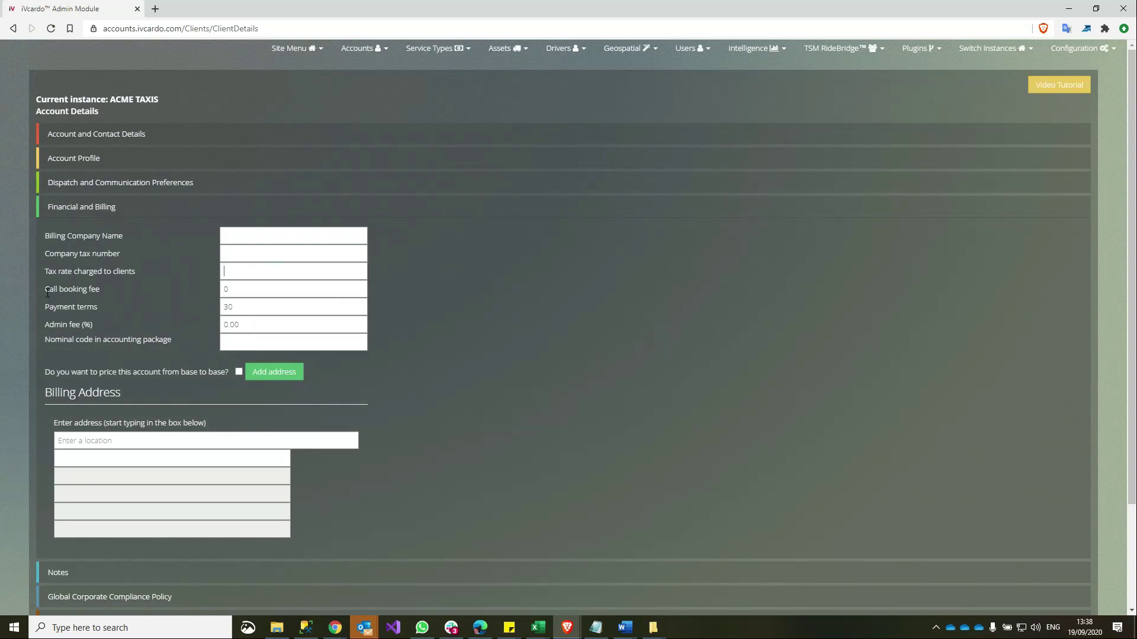
Set the call booking fee to 2.0, the payment terms to 14 and the admin fee to 10%.
triple_click(120, 293)
left_click_drag(223, 287, 327, 298)
type("2.0")
key("Tab")
type("14")
key("Tab")
type("10")
Examine the nominal code in accounting package field and its relation to the available plugins.
triple_click(145, 342)
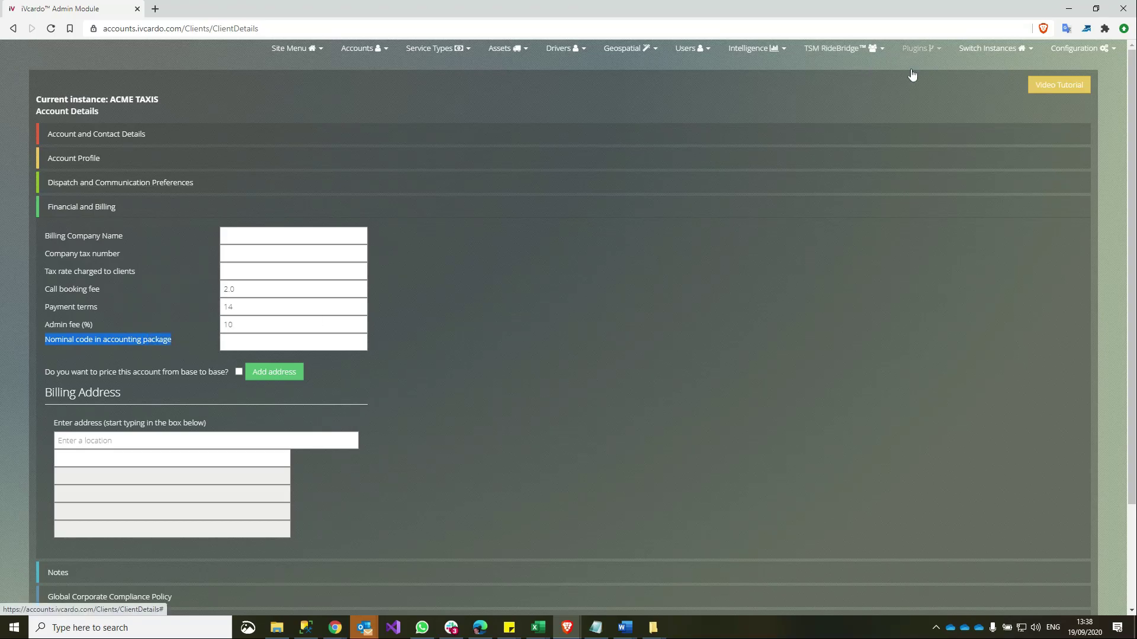
left_click(916, 49)
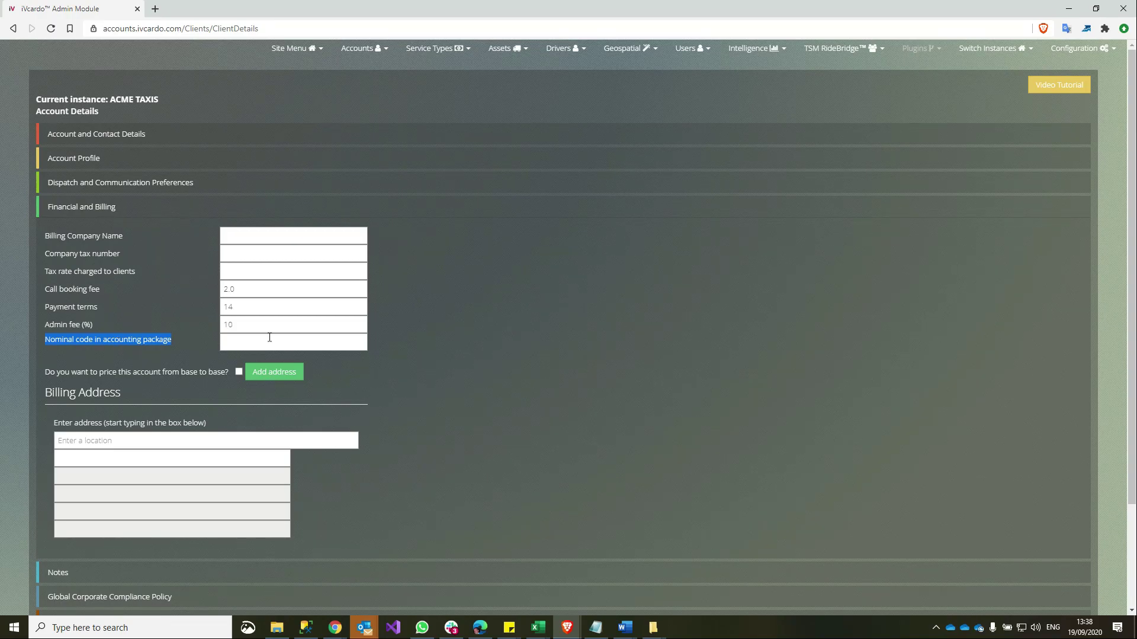
left_click(100, 330)
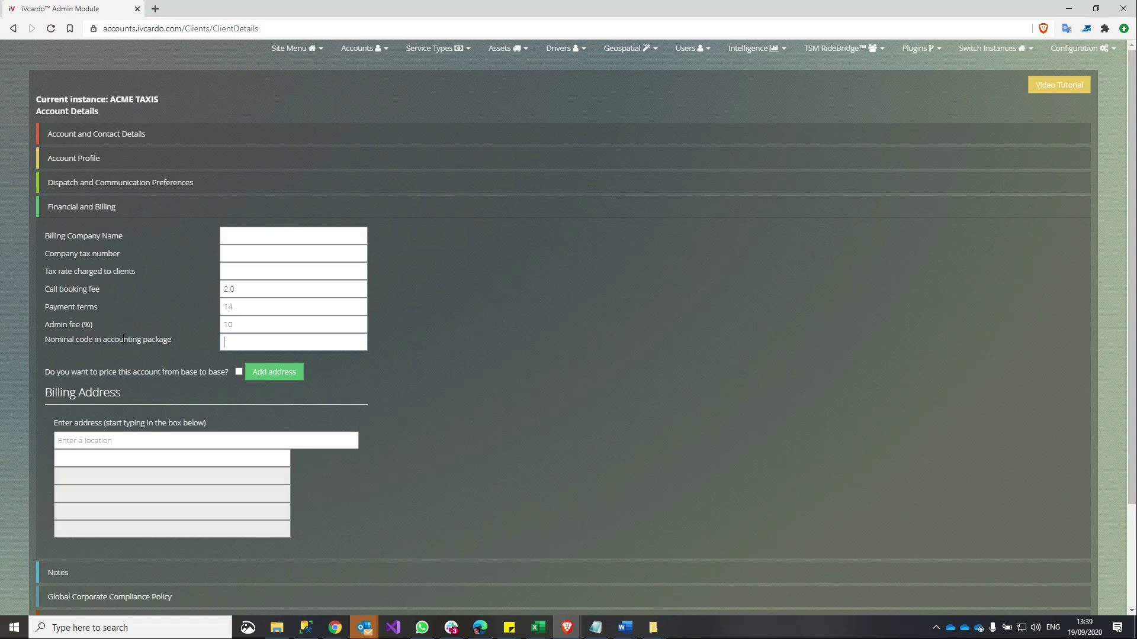
Examine the option to price this account from base to base and its address entry form, leaving the form without saving.
scroll(147, 268, "down", 1)
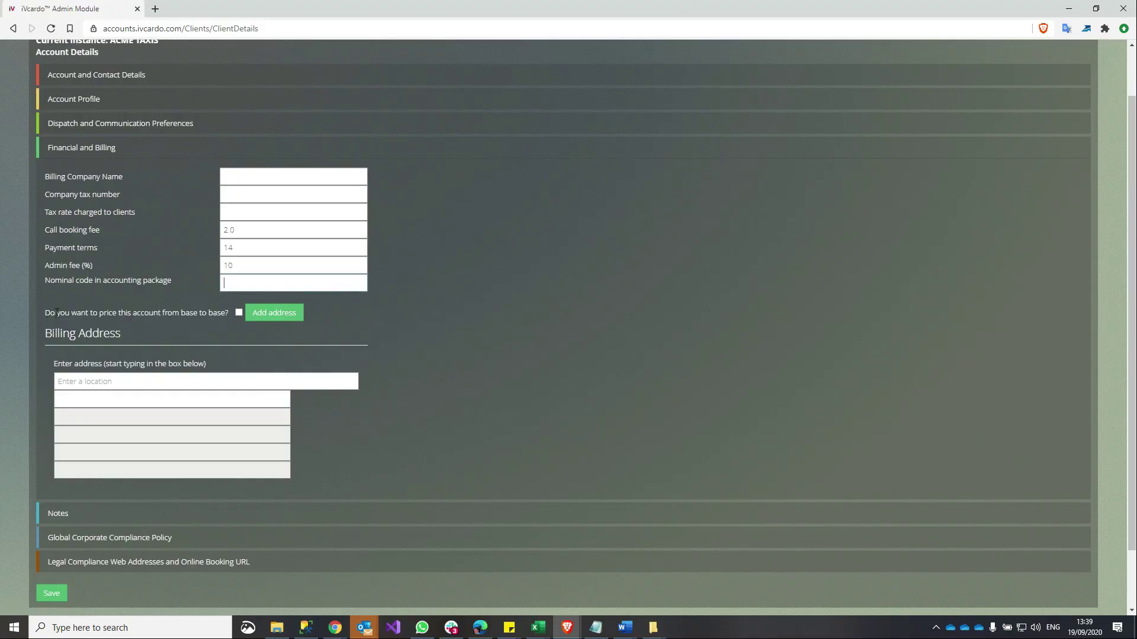
left_click_drag(45, 312, 228, 313)
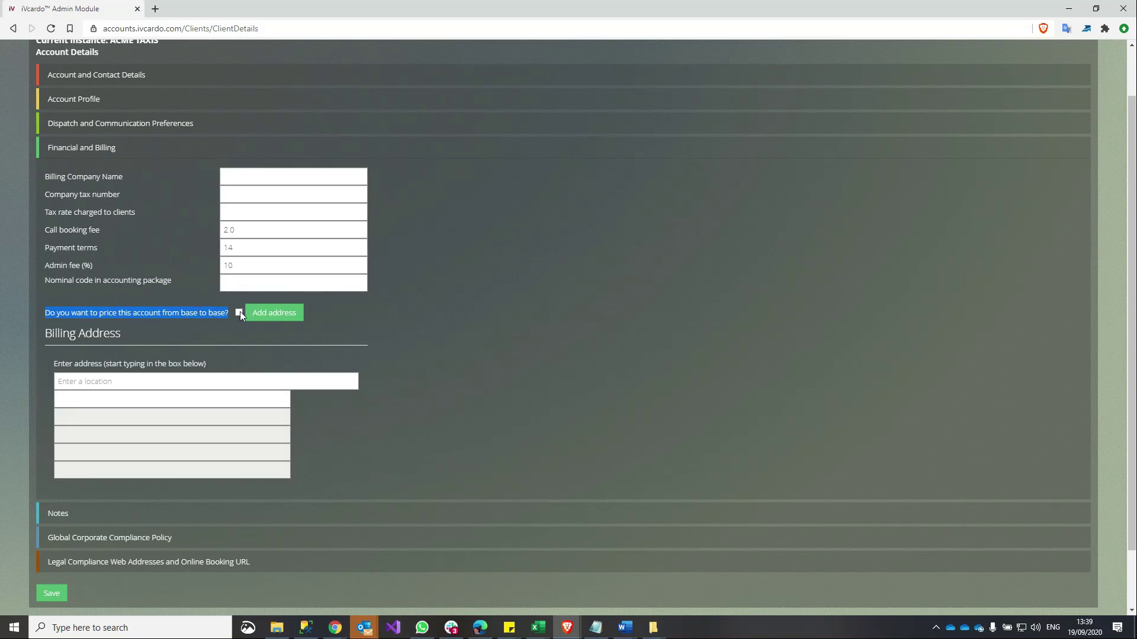
left_click(279, 313)
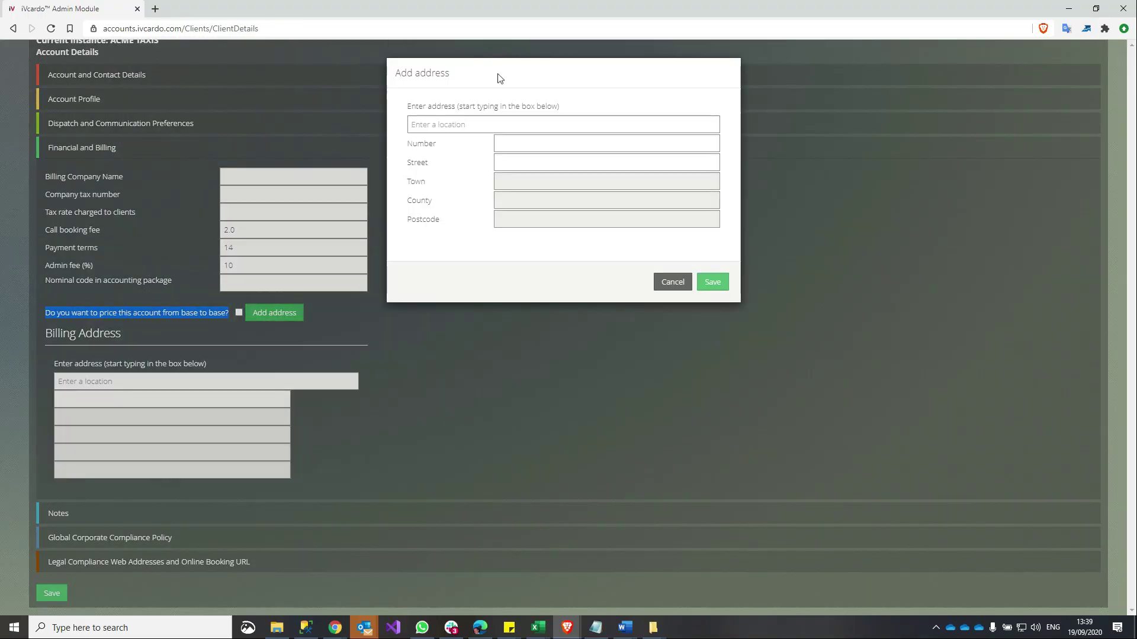
left_click(672, 282)
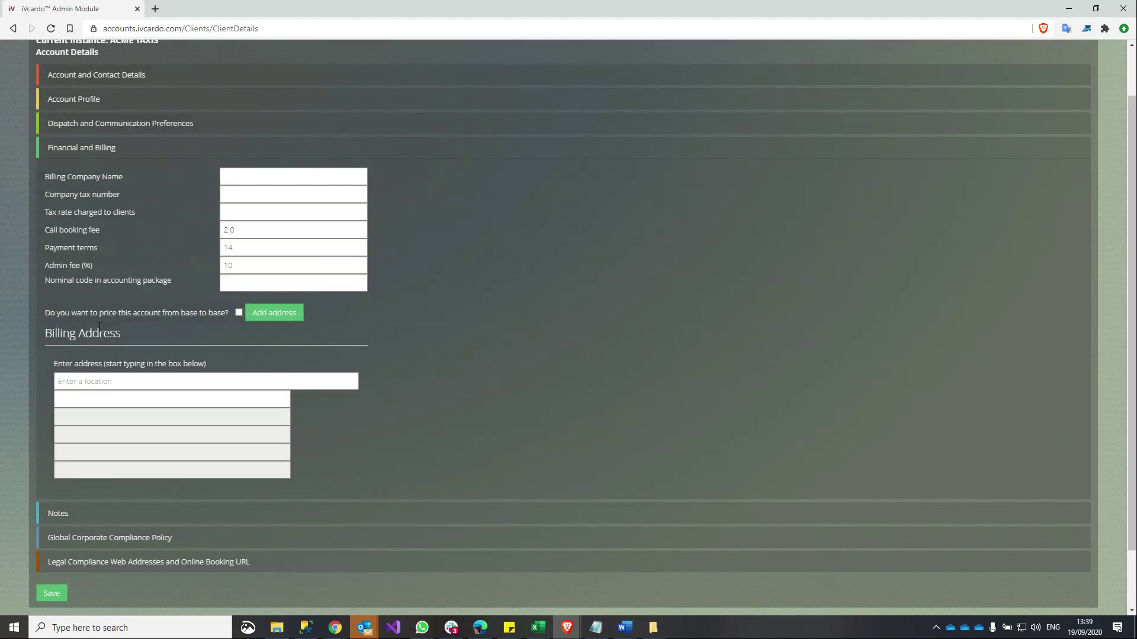
Examine the billing company name and billing address fields in the Financial and Billing section.
left_click_drag(54, 177, 142, 192)
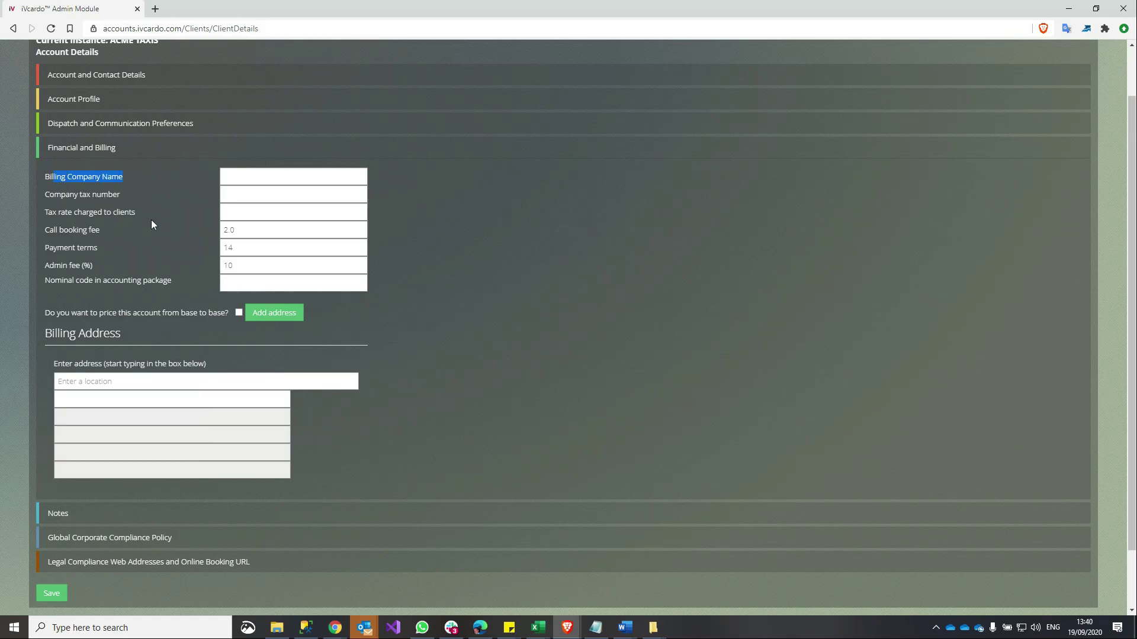
left_click(137, 382)
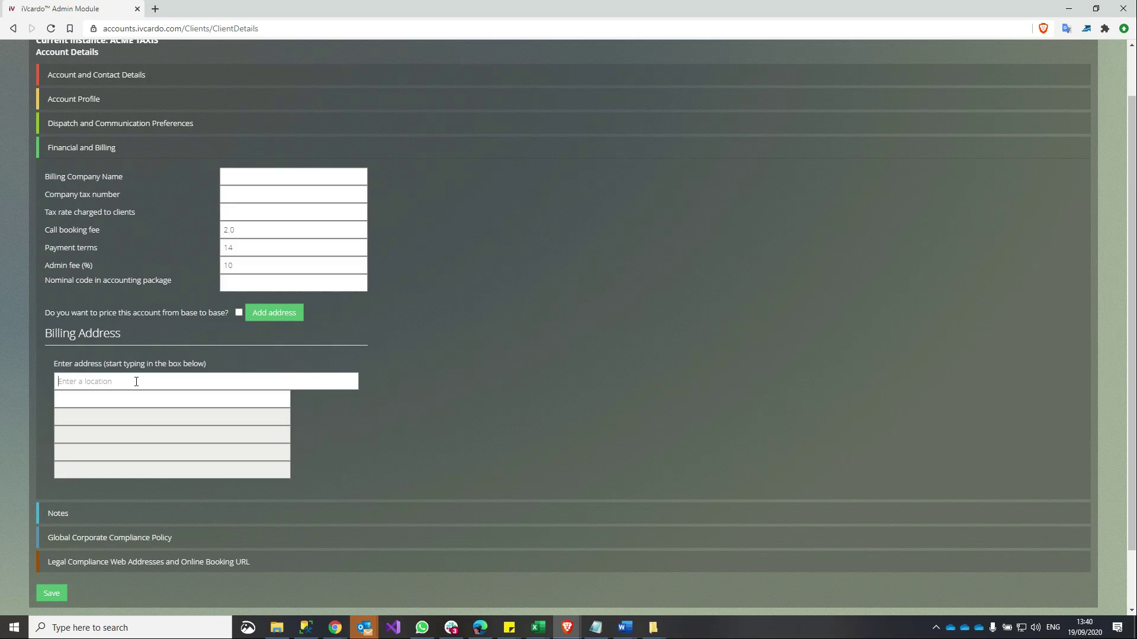
left_click(104, 352)
left_click(107, 364)
left_click(93, 372)
scroll(96, 467, "up", 1)
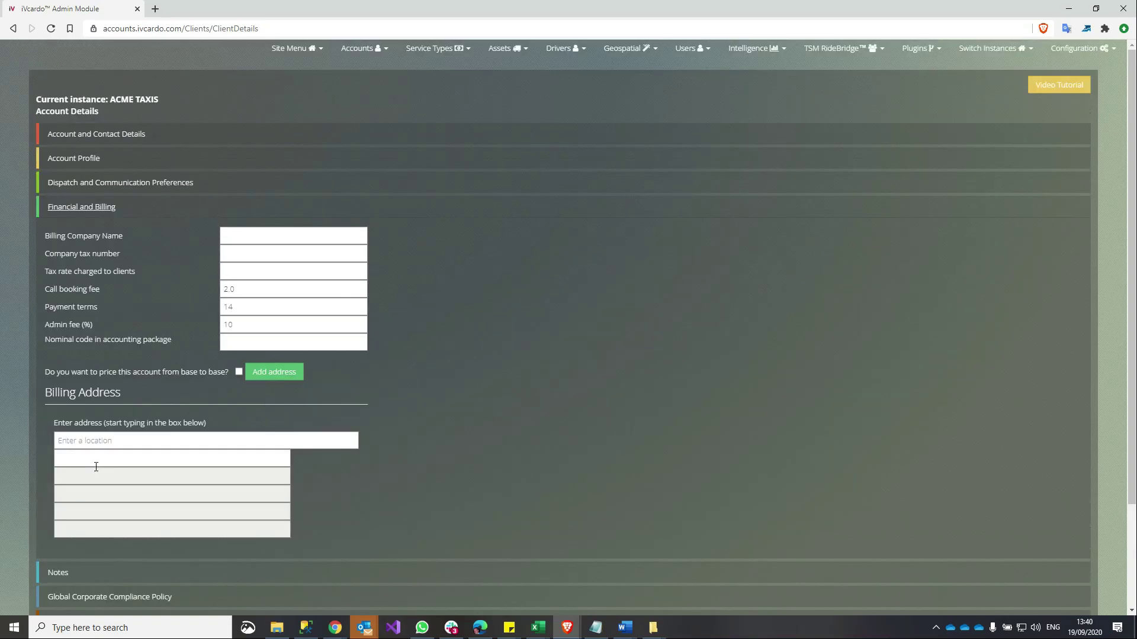
Add notes: telephonist "Please make sure you add the booker name", dispatcher "Do not send driver 234", driver "Entrance to building is in Almornay Street".
left_click(58, 573)
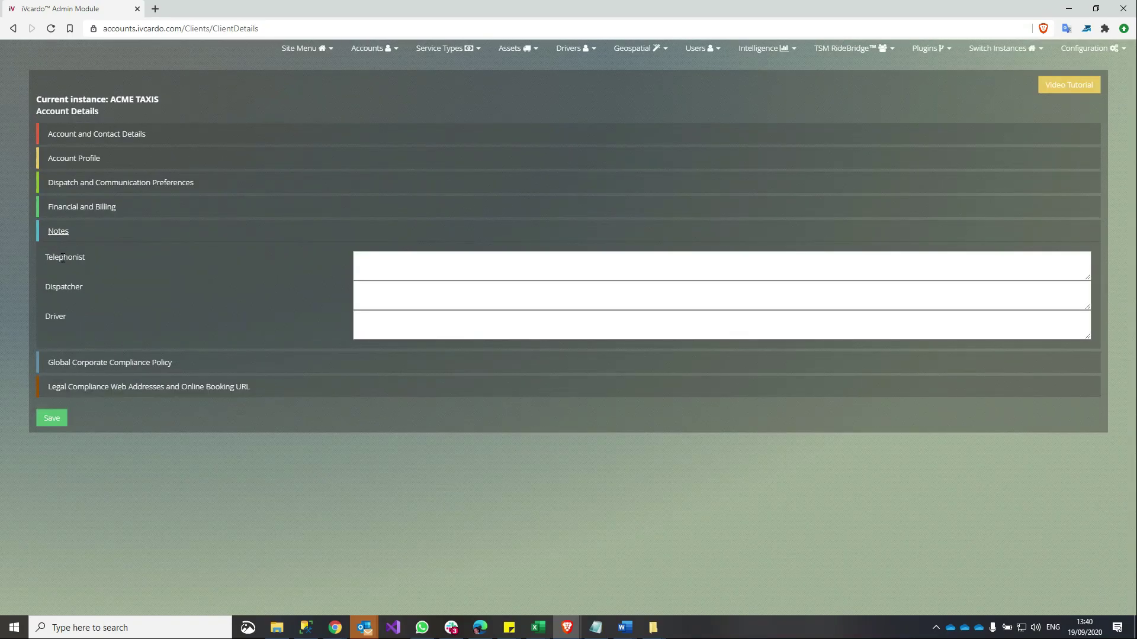
left_click(397, 263)
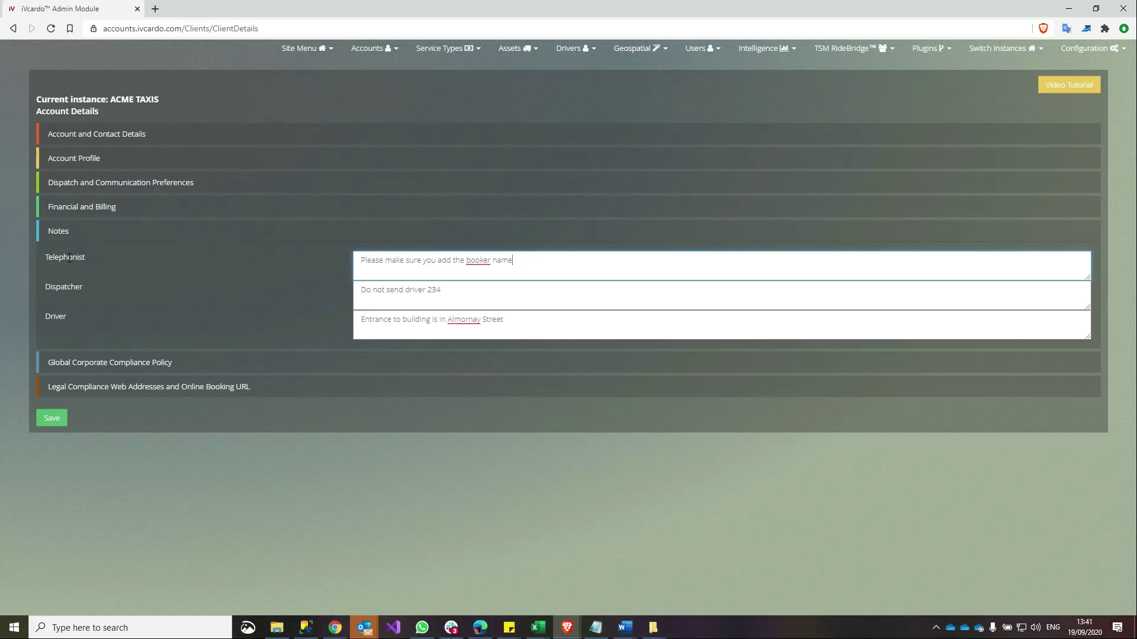
Review the telephonist and dispatcher notes for the account.
double_click(93, 262)
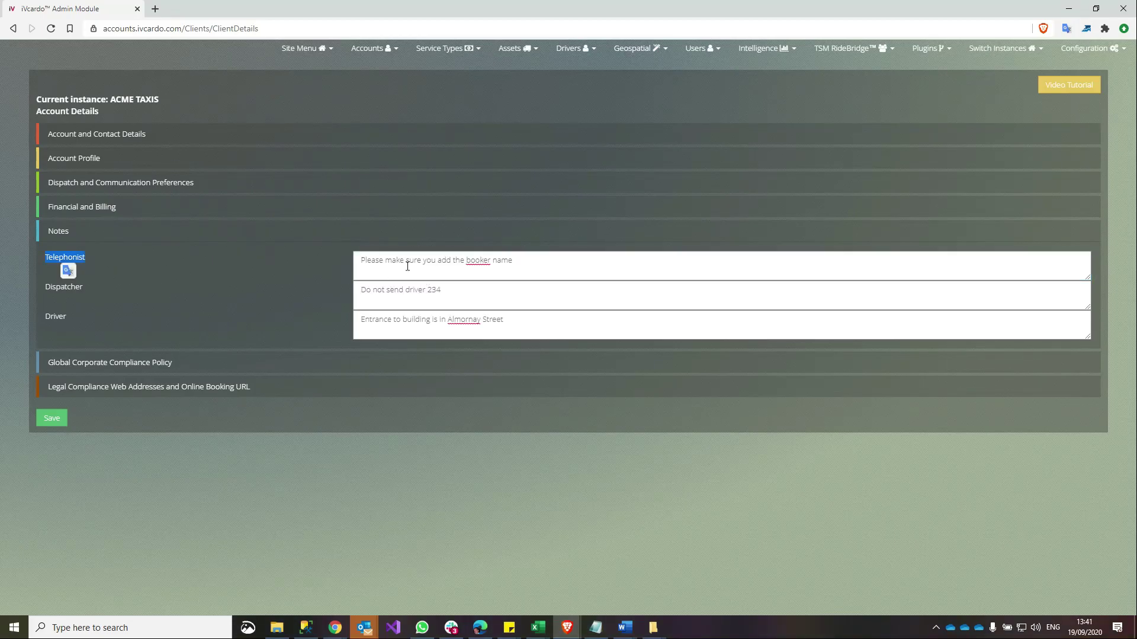
left_click(406, 259)
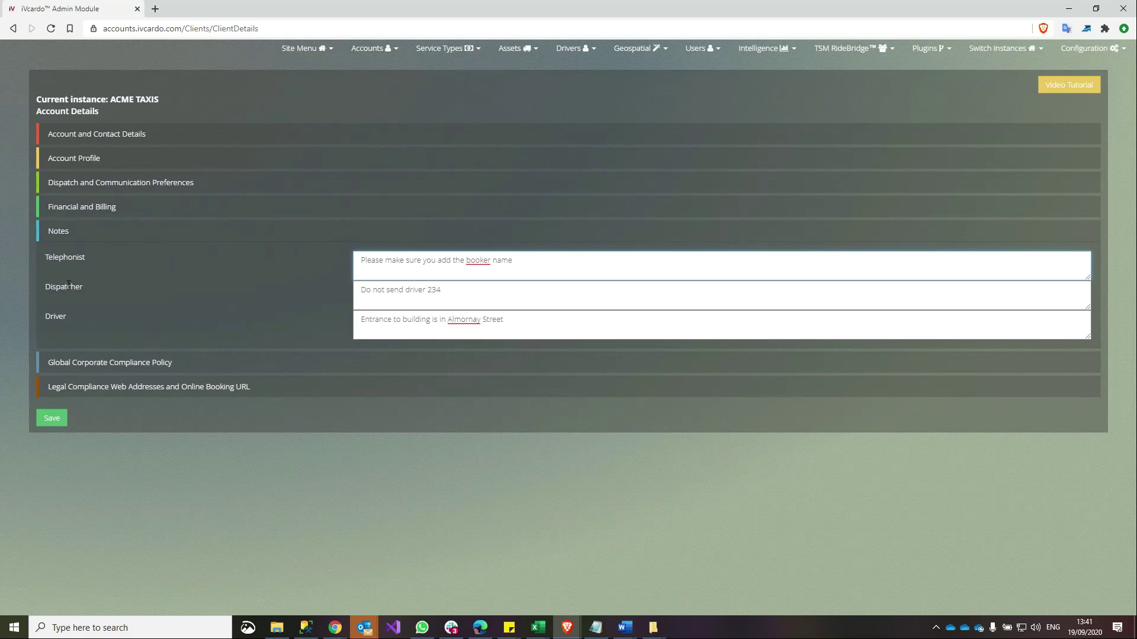
triple_click(372, 293)
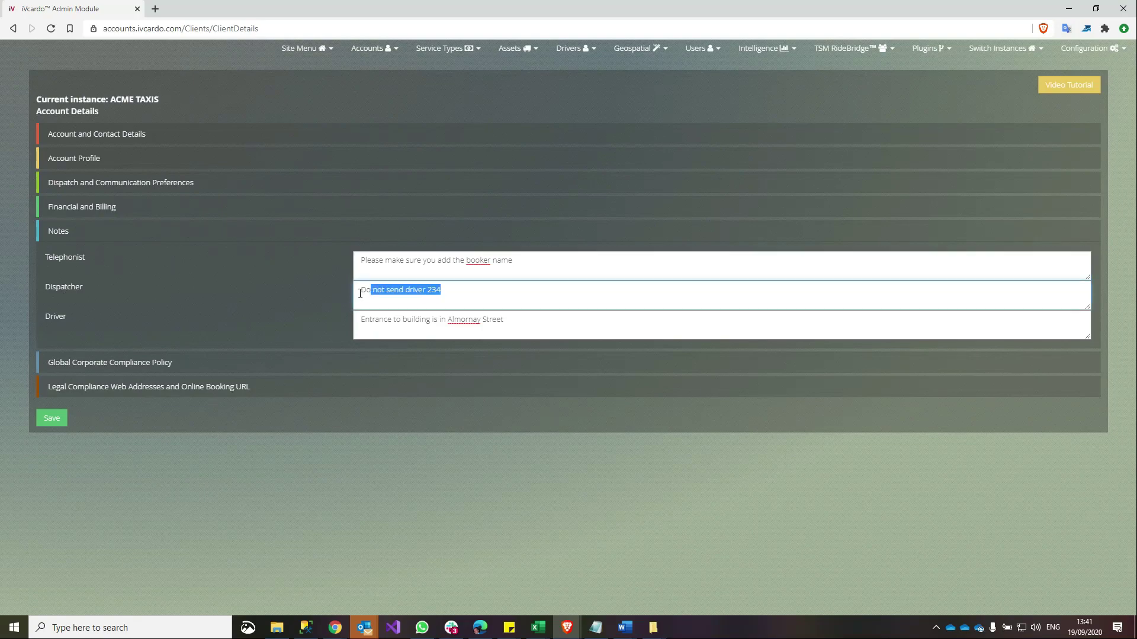
double_click(434, 289)
left_click(459, 290)
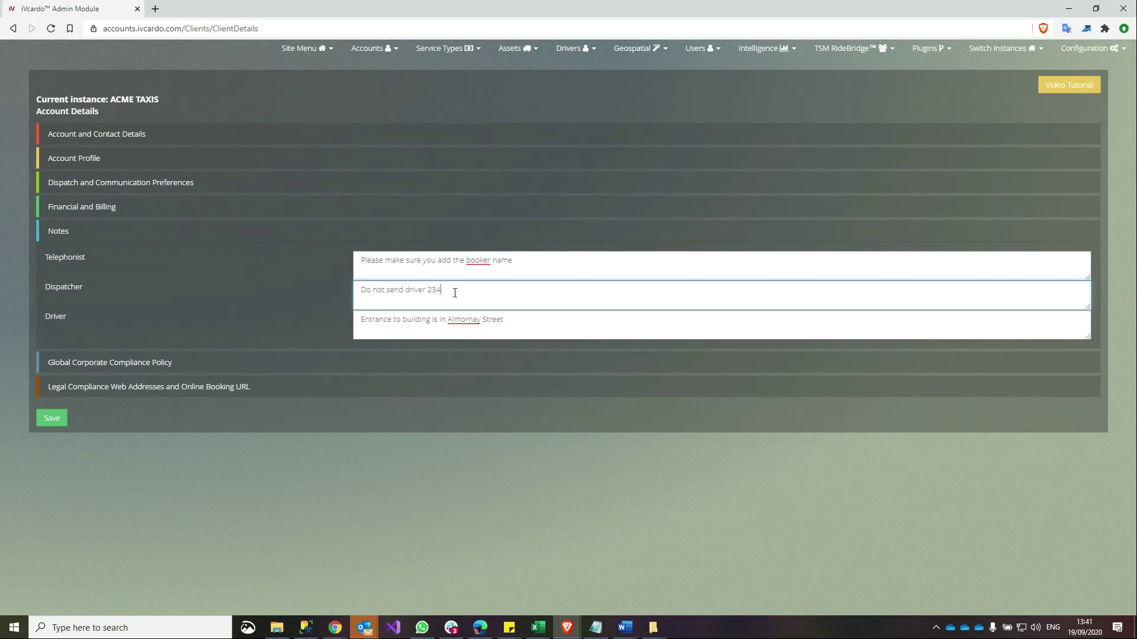
Review the dispatcher note and the driver note entered for the account.
left_click_drag(363, 290, 446, 291)
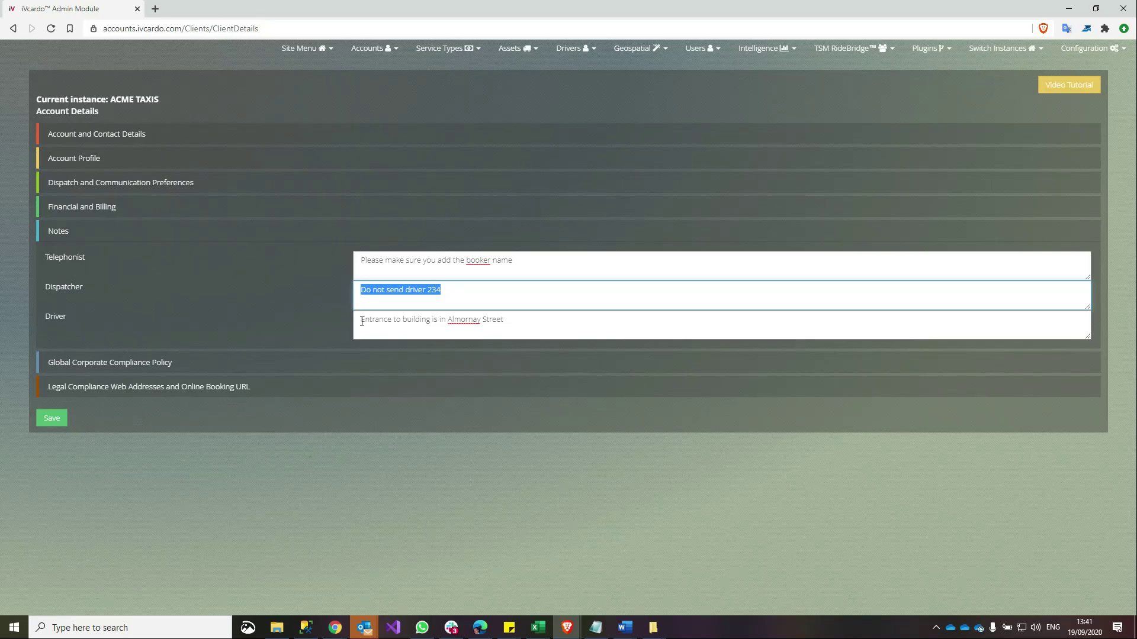
left_click_drag(362, 320, 518, 322)
left_click(518, 321)
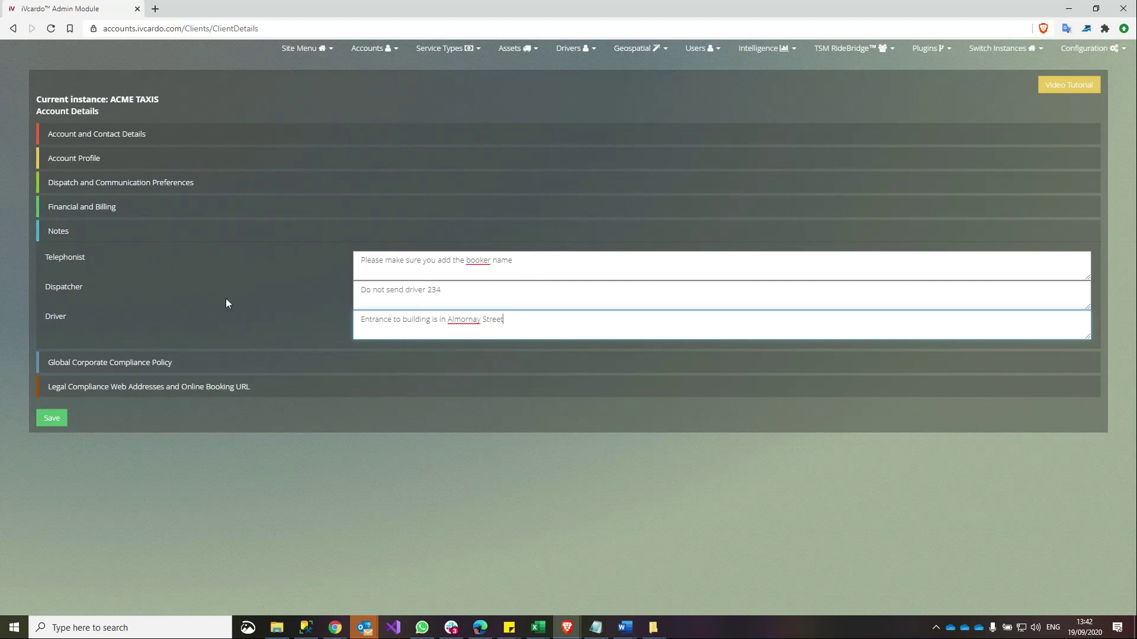
Examine the Global Corporate Compliance Policy section and its instruction for setting global policies.
left_click(137, 362)
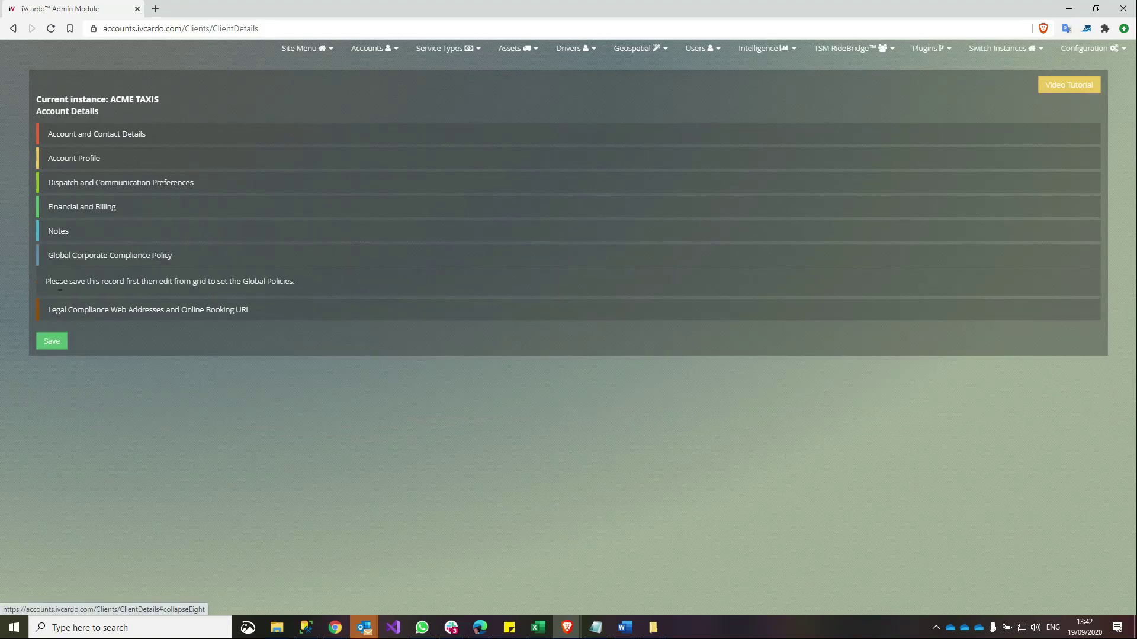
triple_click(310, 282)
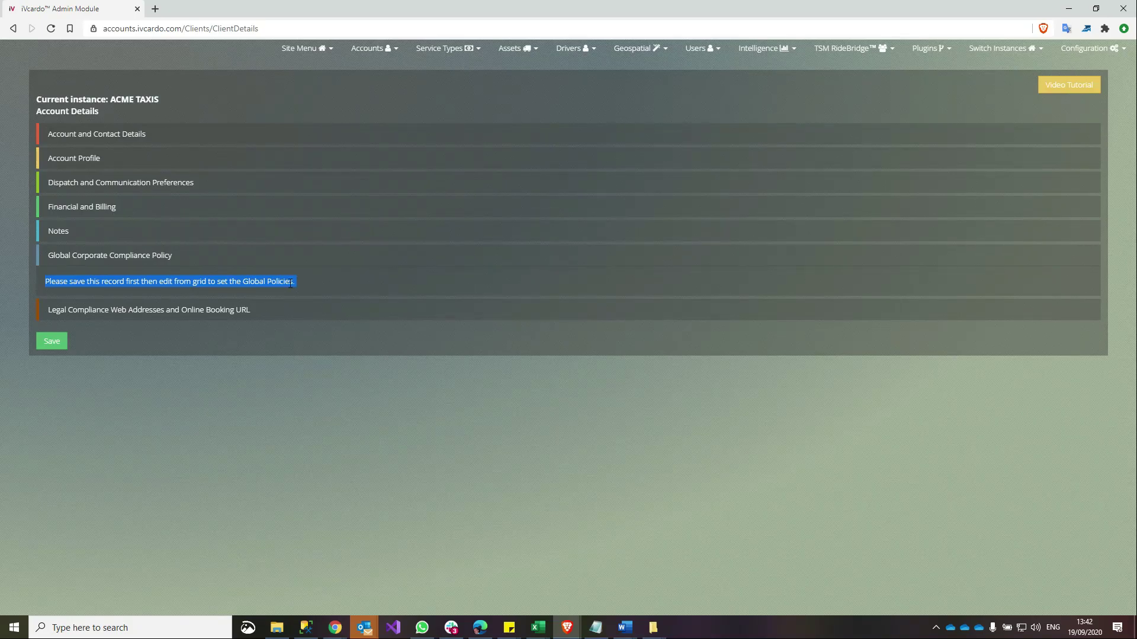
left_click(380, 54)
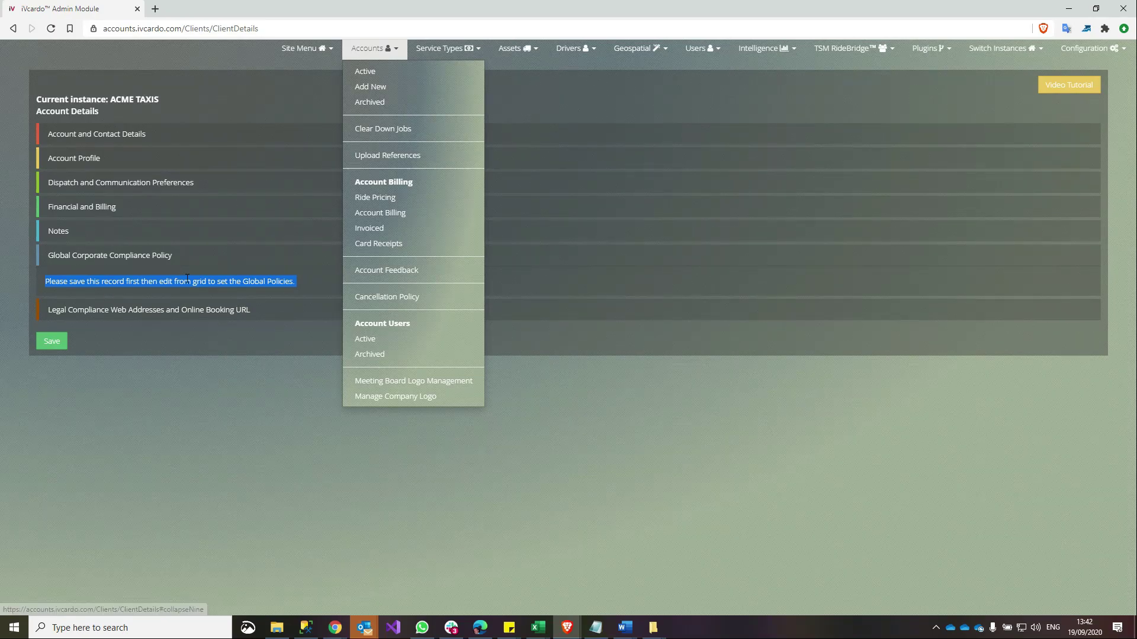
left_click(89, 323)
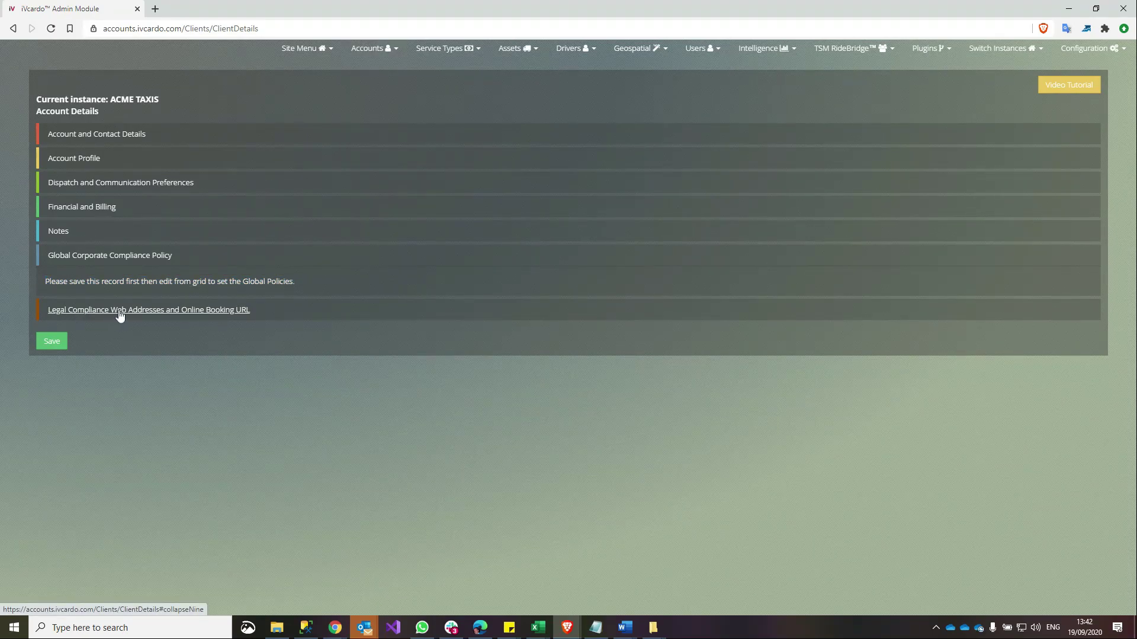
Examine the terms and conditions, privacy policy, FAQ and web booking URL fields in the legal compliance section.
left_click(225, 310)
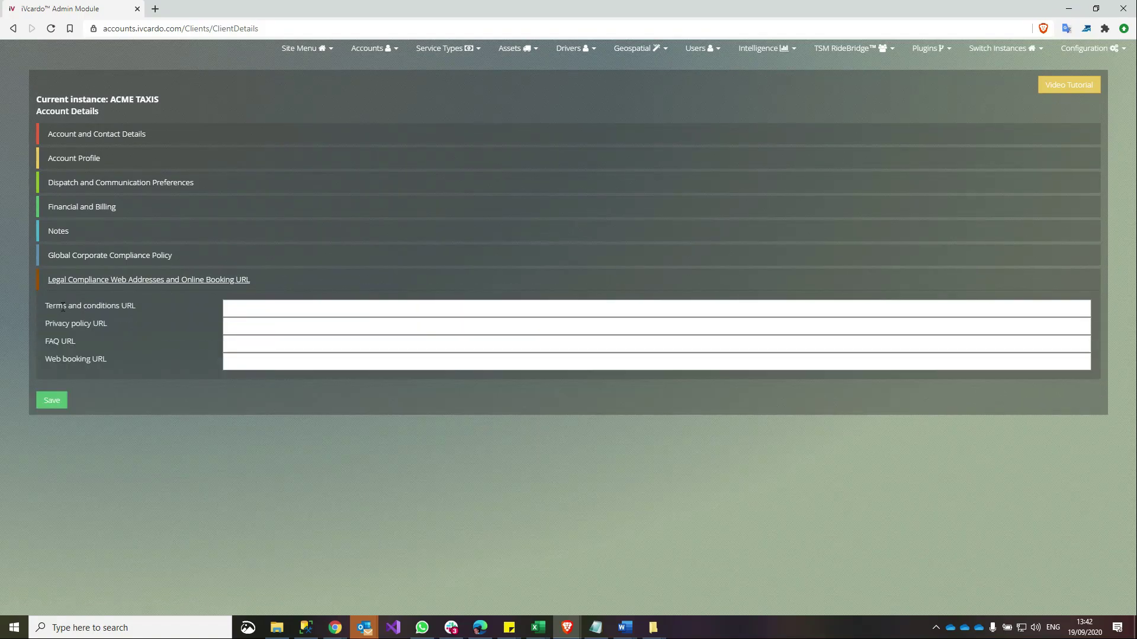
left_click_drag(46, 306, 147, 308)
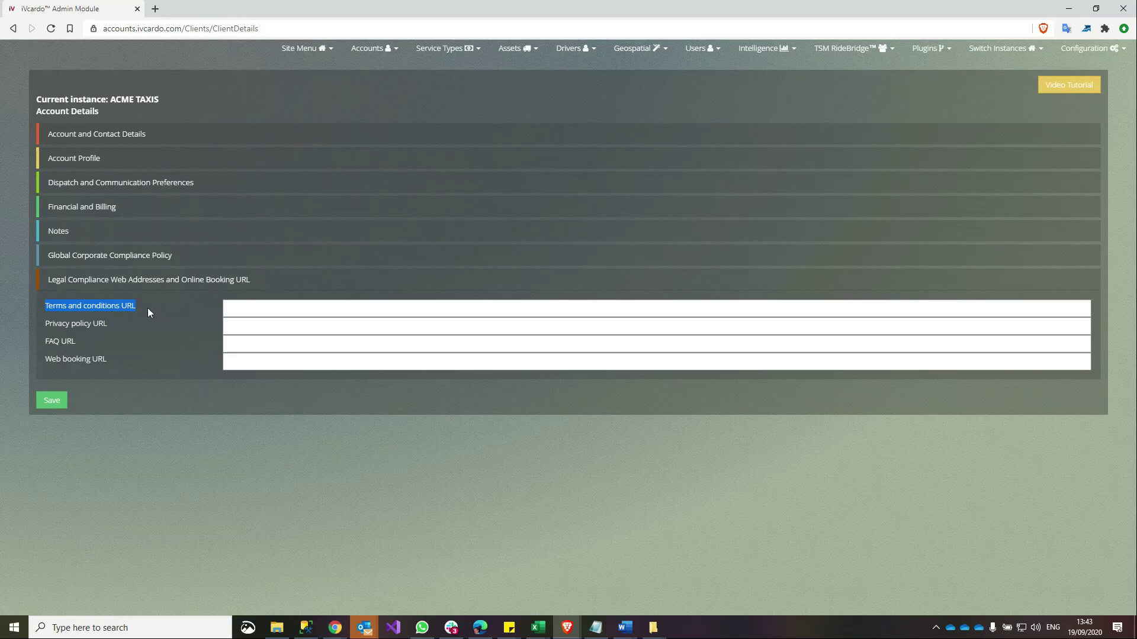
left_click(250, 305)
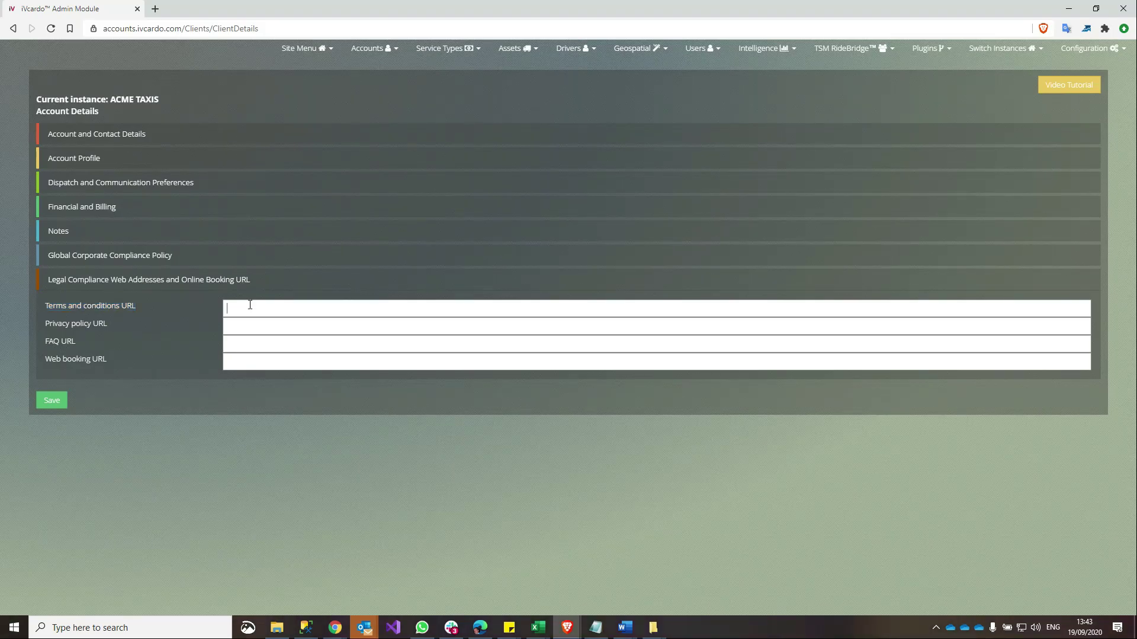
double_click(95, 308)
left_click(228, 308)
left_click(374, 48)
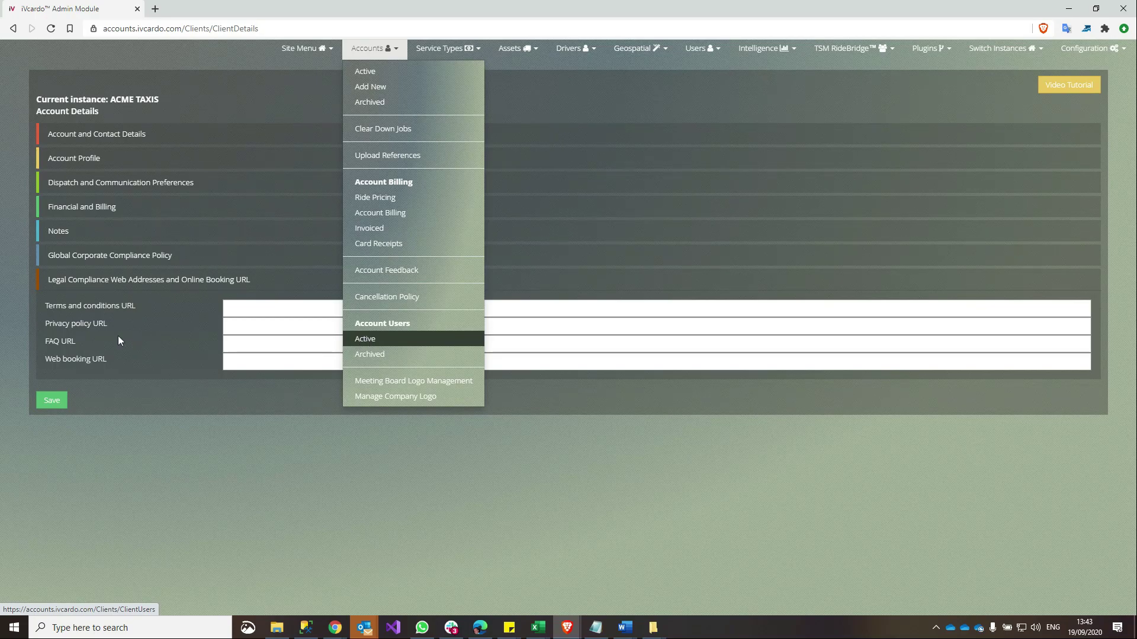
left_click(109, 312)
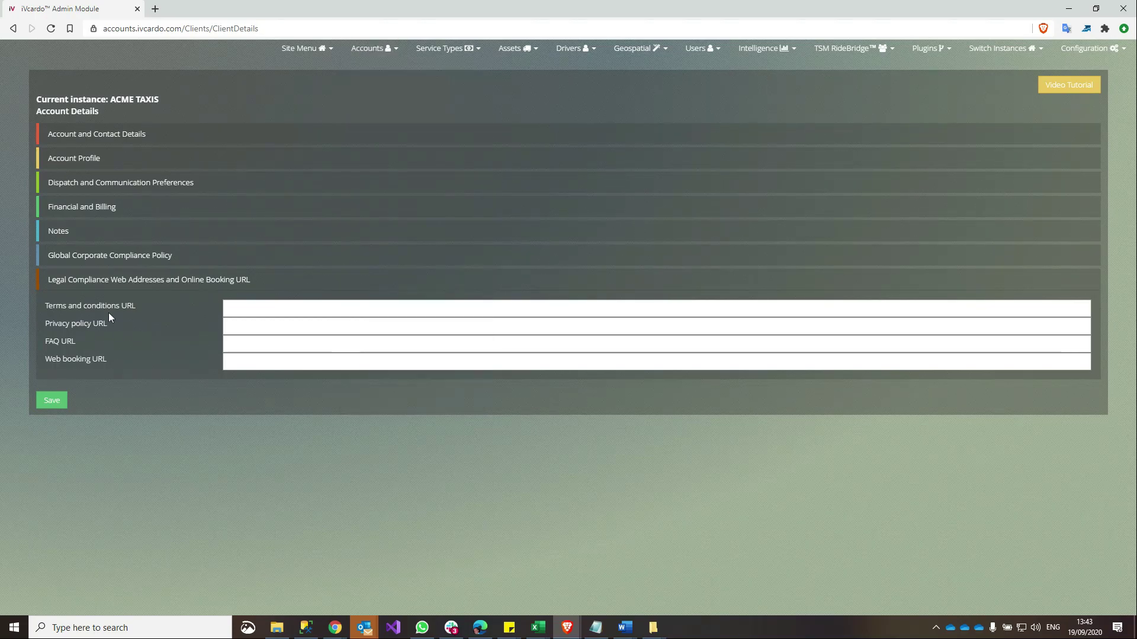
Save the account record and locate Bank of Ireland in the accounts list.
left_click(48, 406)
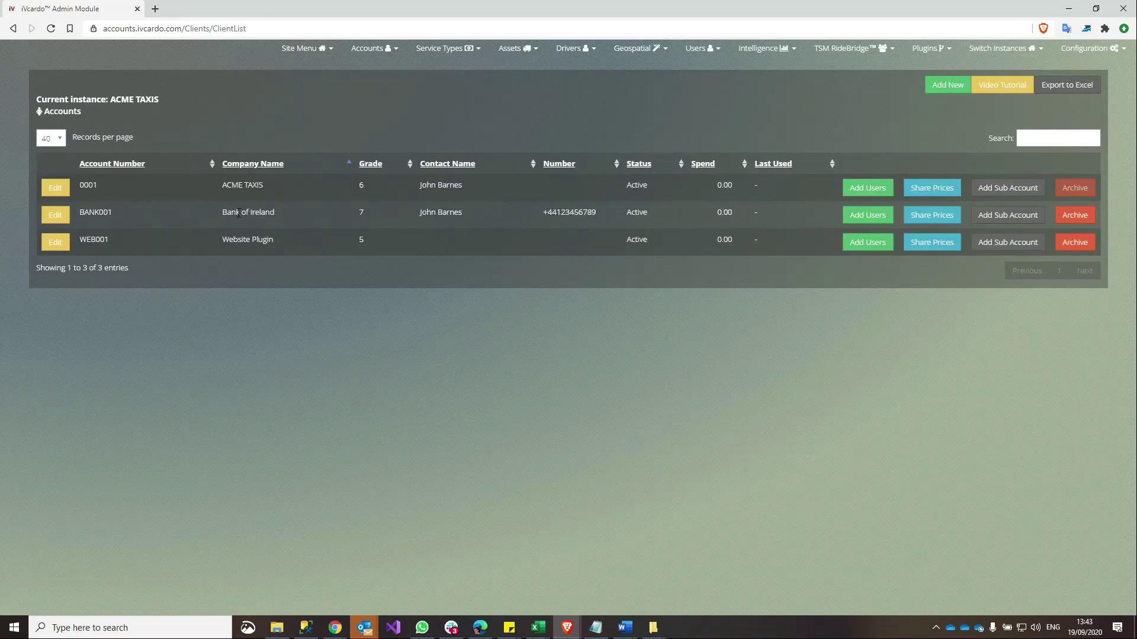
left_click_drag(238, 213, 283, 212)
Switch to the Ride Manager booking form and set the ride's account to BANK001 Bank of Ireland.
left_click(303, 48)
left_click(318, 139)
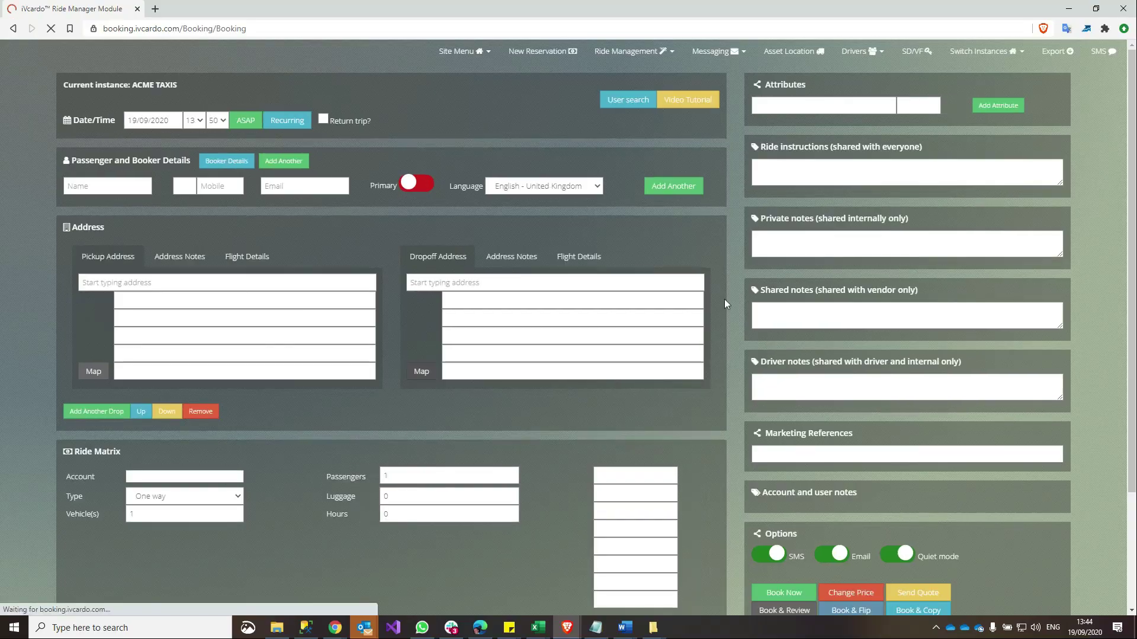
scroll(440, 406, "down", 2)
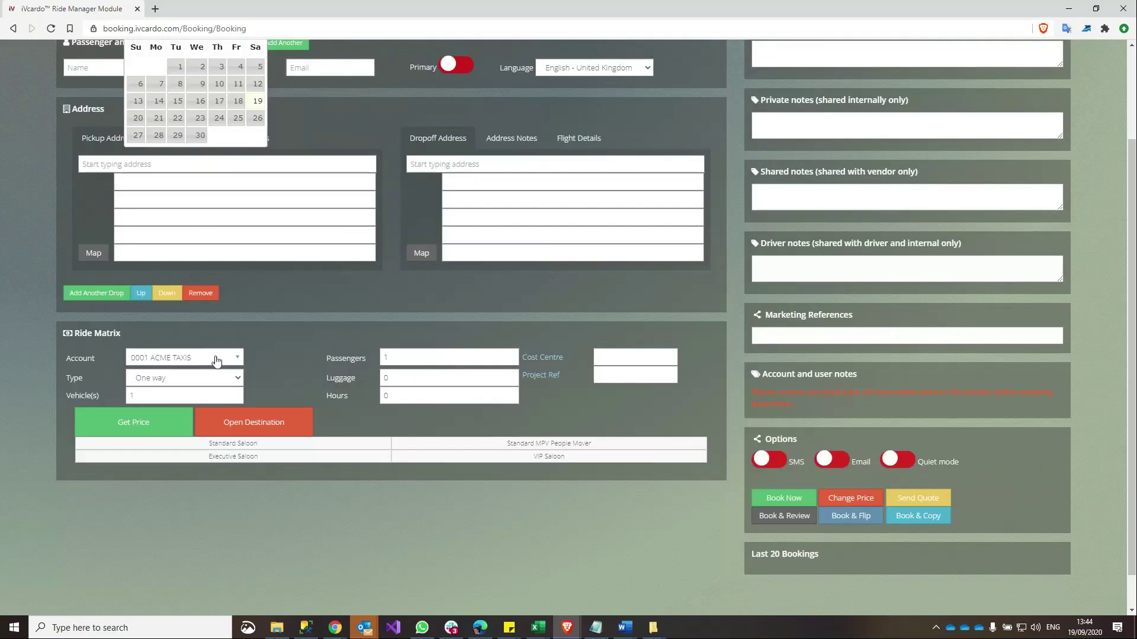
left_click(217, 358)
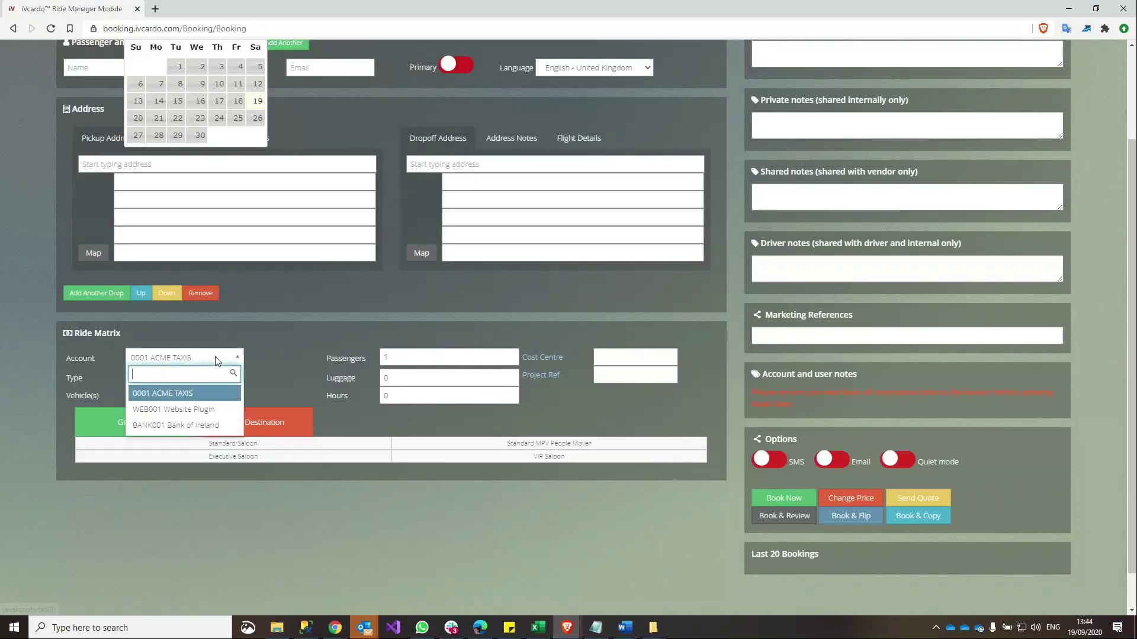
left_click(201, 426)
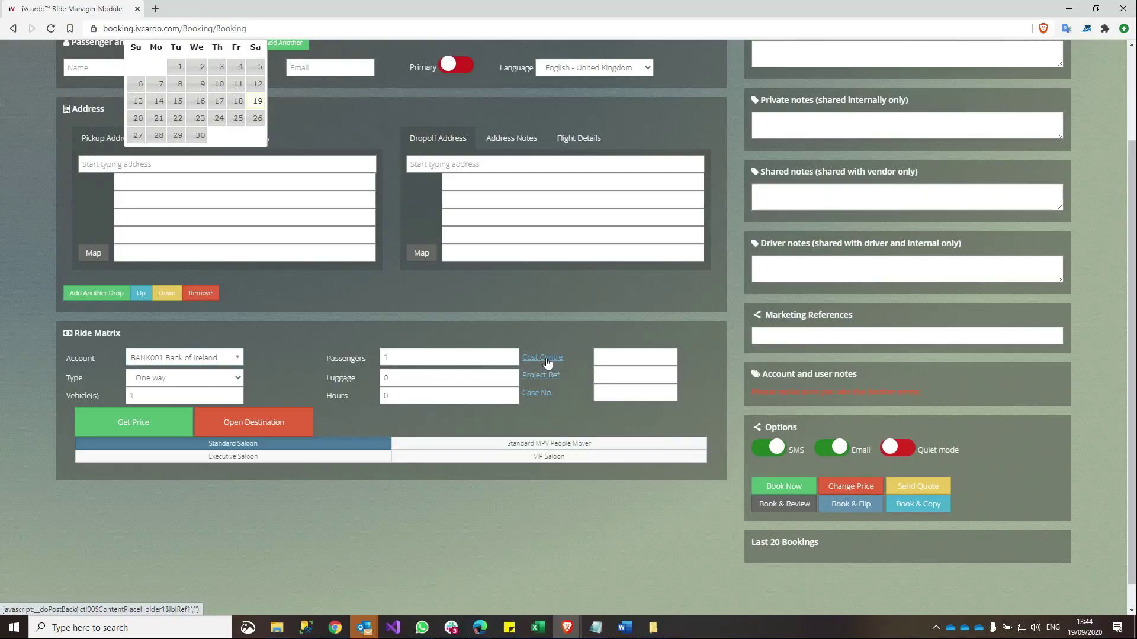
Check which of the Cost Centre, Project Ref and Case No reference fields are mandatory for this account.
left_click(629, 360)
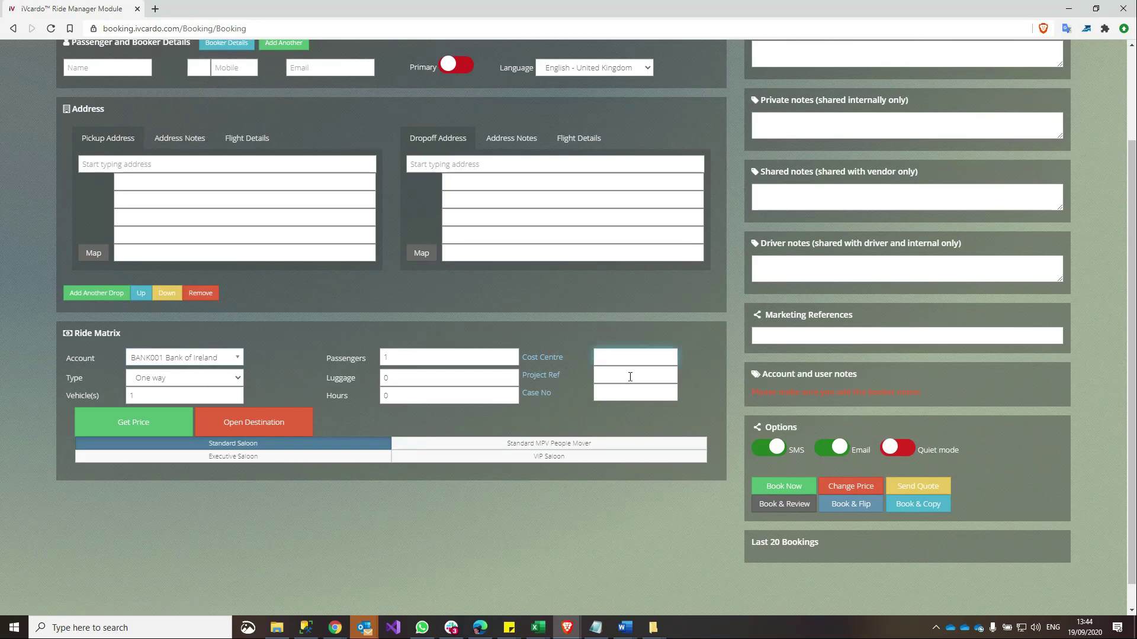
left_click(630, 375)
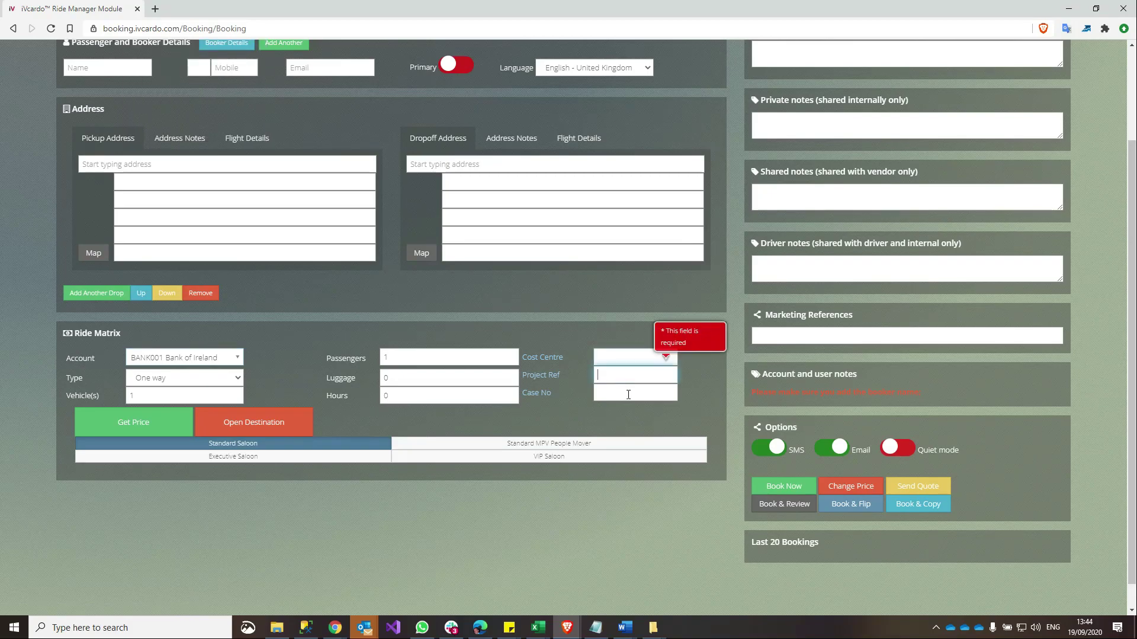
left_click(603, 358)
left_click(616, 376)
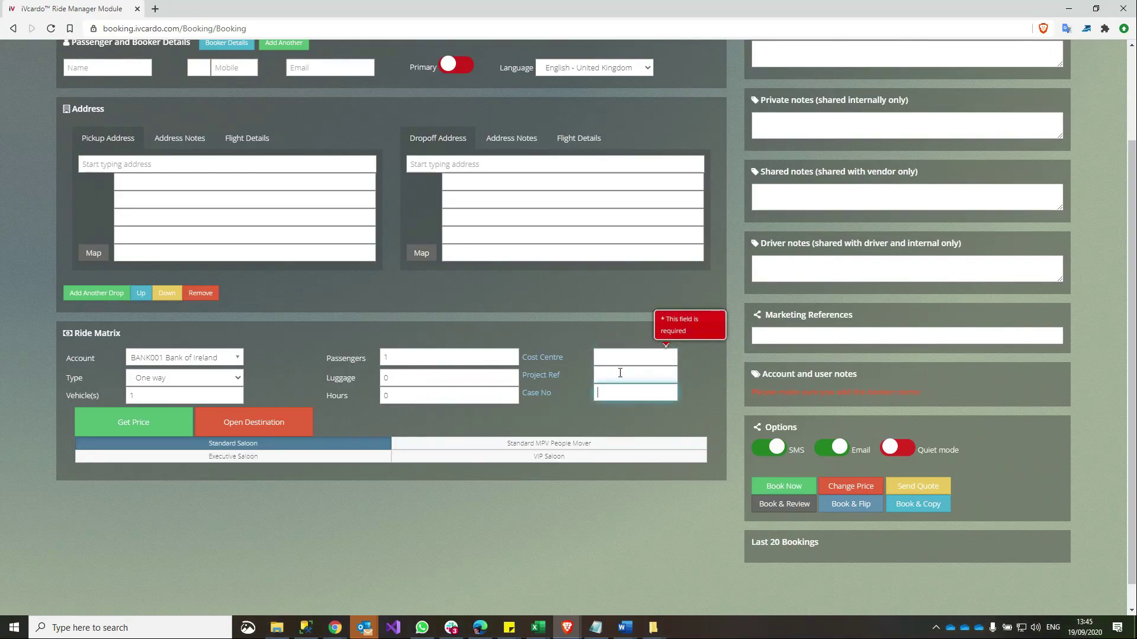
left_click(615, 357)
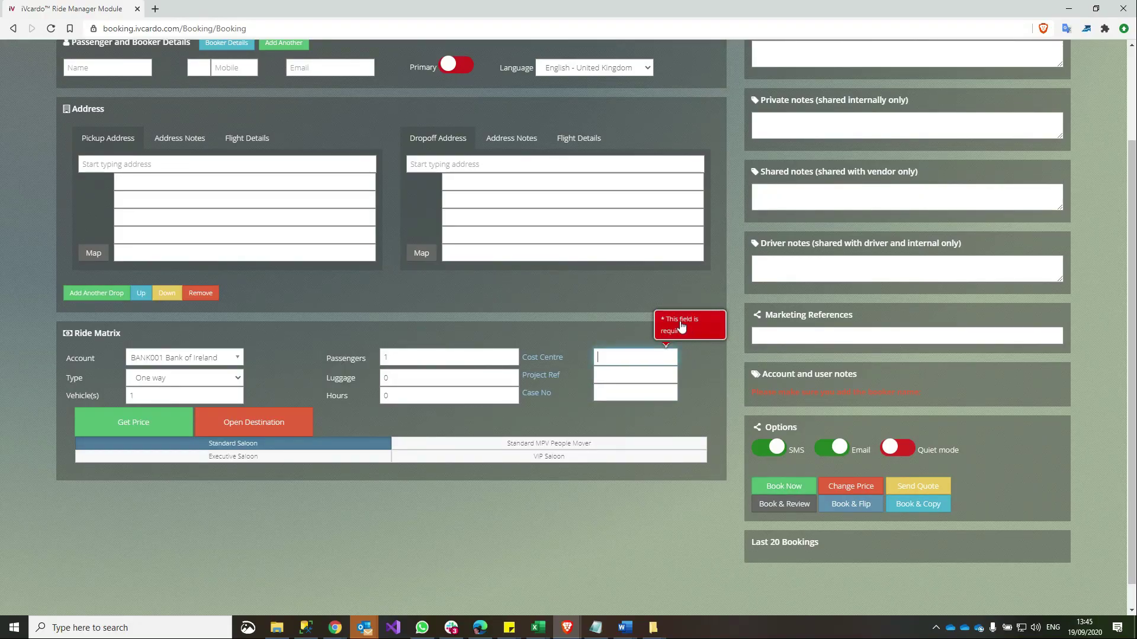
left_click(578, 303)
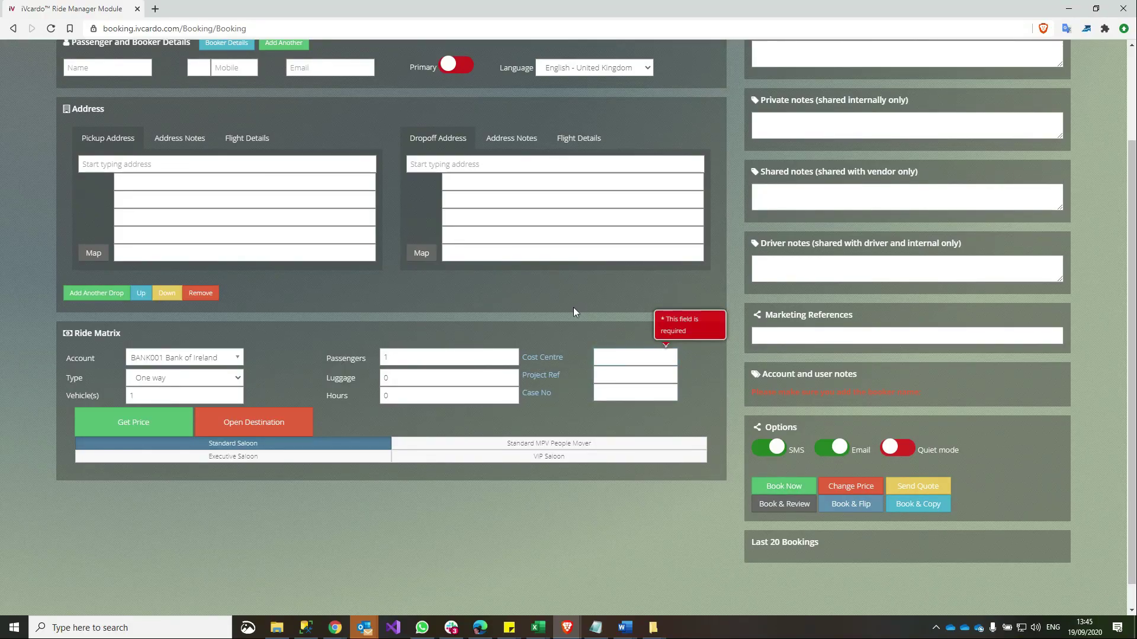